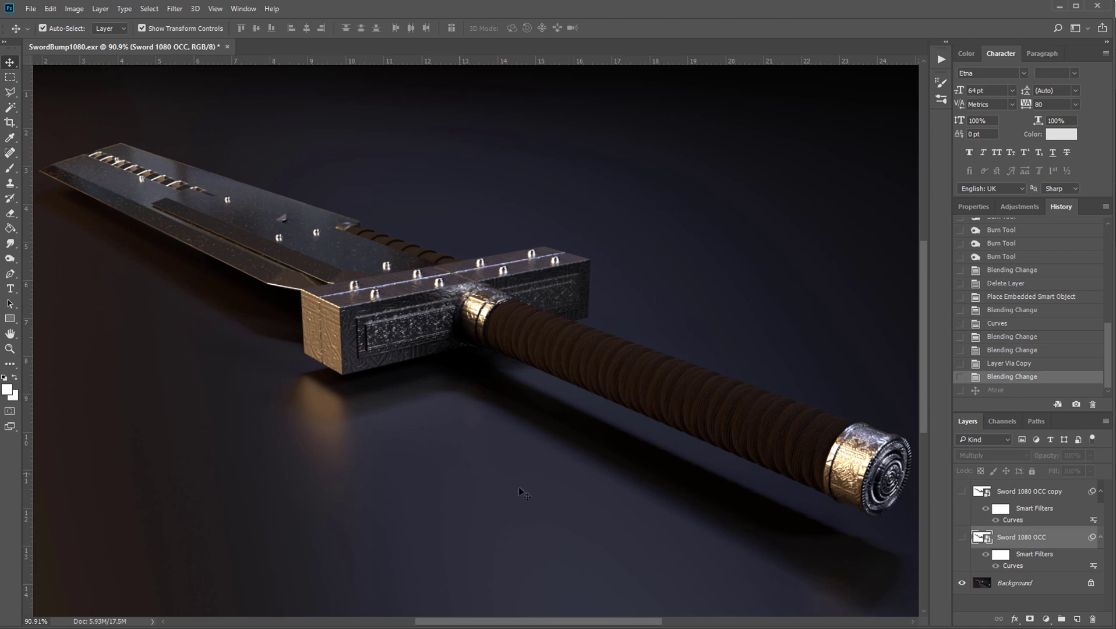
Compare the sword render with and without the Sword 1080 OCC layer, and shift that layer slightly out of alignment with the sword
{"action": "left_click", "coordinate": [962, 538]}
{"action": "left_click", "coordinate": [962, 538]}
{"action": "left_click", "coordinate": [962, 538]}
{"action": "left_click", "coordinate": [962, 538]}
{"action": "left_click", "coordinate": [961, 539]}
{"action": "left_click", "coordinate": [962, 539]}
{"action": "left_click", "coordinate": [962, 539]}
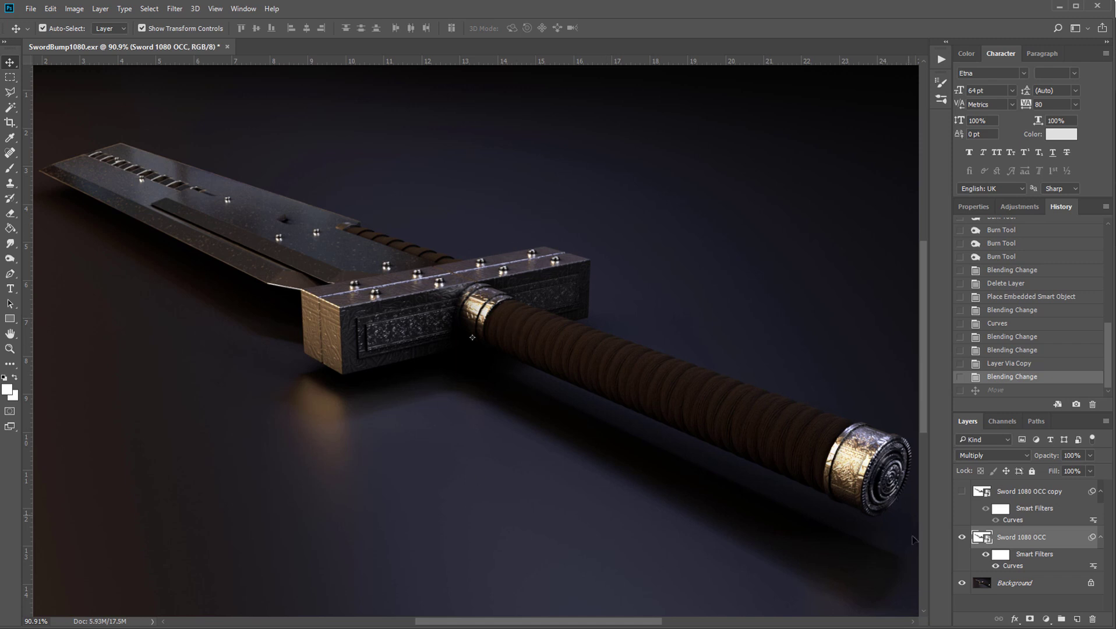
{"action": "left_click", "coordinate": [962, 538]}
{"action": "left_click", "coordinate": [962, 539]}
{"action": "left_click", "coordinate": [962, 537]}
{"action": "left_click", "coordinate": [961, 537]}
{"action": "mouse_move", "coordinate": [368, 315]}
{"action": "left_mouse_down"}
{"action": "mouse_move", "coordinate": [452, 288]}
{"action": "mouse_move", "coordinate": [470, 324]}
{"action": "mouse_move", "coordinate": [469, 277]}
{"action": "mouse_move", "coordinate": [502, 258]}
{"action": "mouse_move", "coordinate": [487, 279]}
{"action": "mouse_move", "coordinate": [398, 321]}
{"action": "mouse_move", "coordinate": [353, 315]}
{"action": "left_mouse_up"}
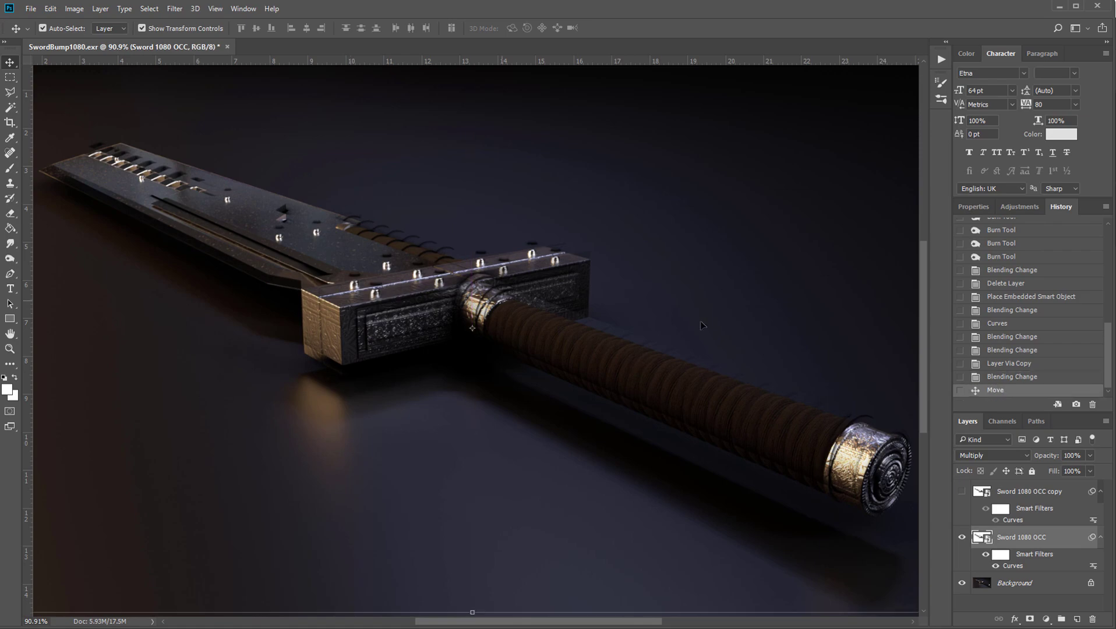
{"action": "left_click", "coordinate": [961, 536]}
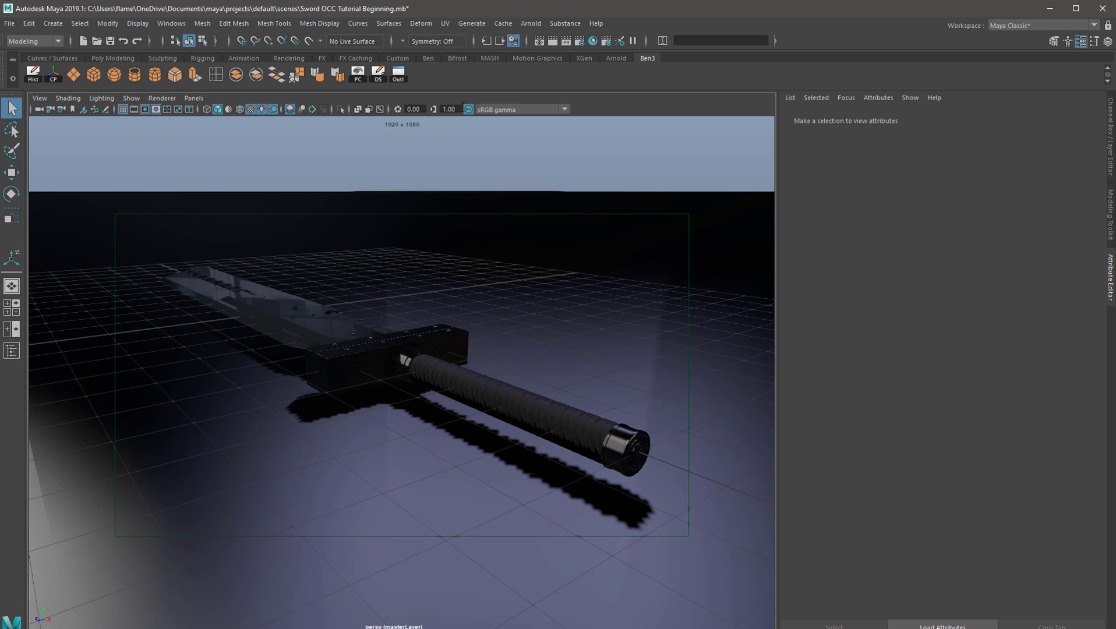
Switch to Maya, create a new camera and look through camera1 in the viewport
{"action": "key", "text": "space"}
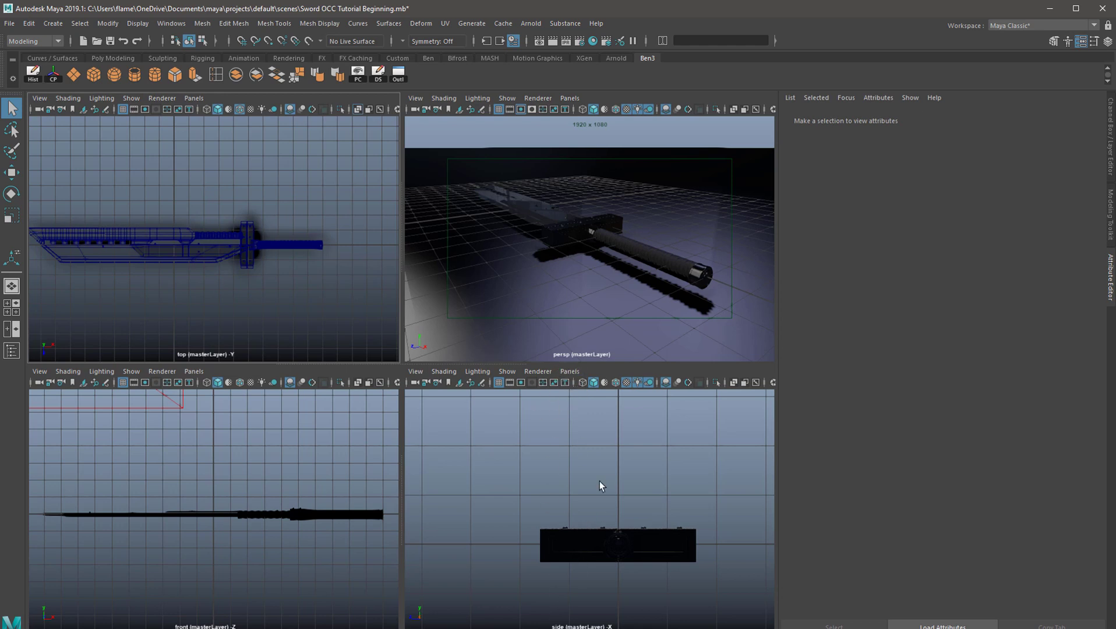
{"action": "key", "text": "space"}
{"action": "left_click", "coordinate": [53, 23]}
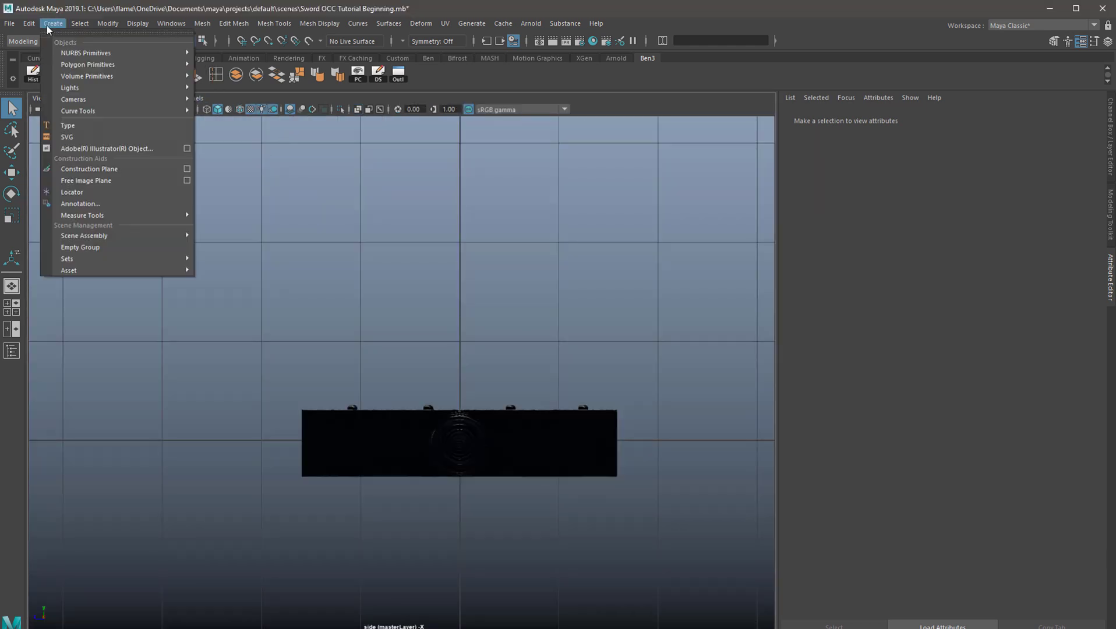
{"action": "mouse_move", "coordinate": [88, 99]}
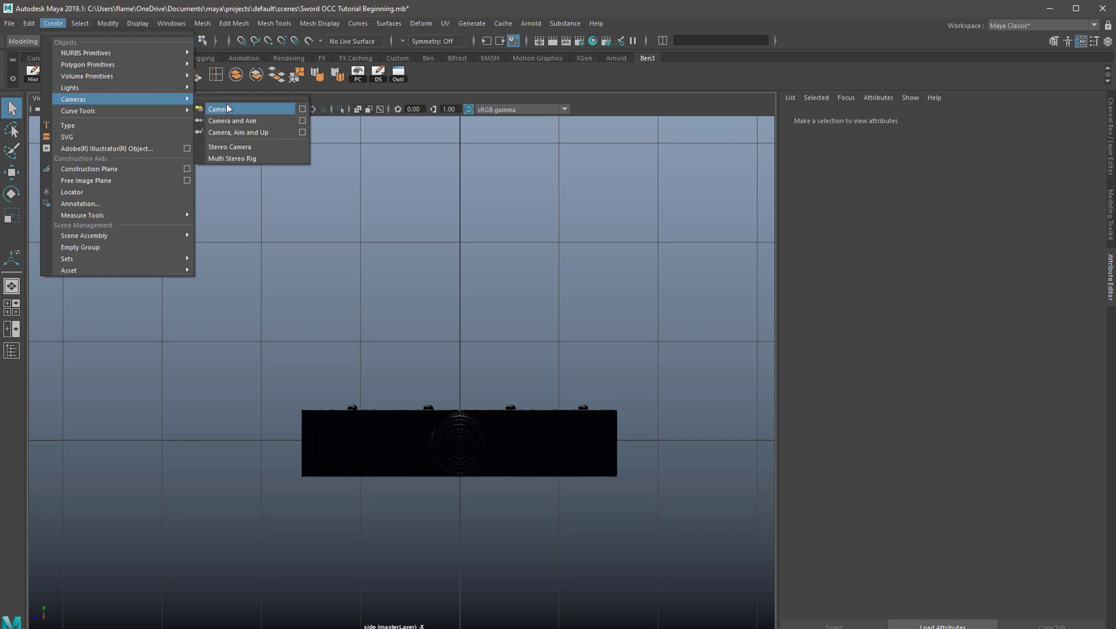
{"action": "left_click", "coordinate": [228, 109]}
{"action": "left_click", "coordinate": [190, 97]}
{"action": "mouse_move", "coordinate": [220, 106]}
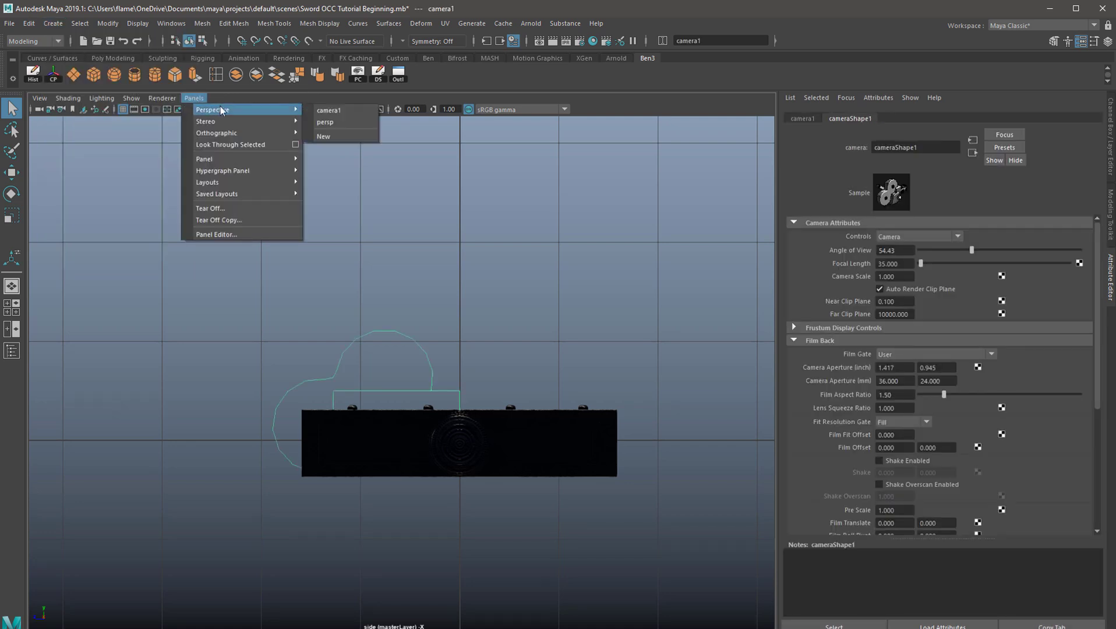
{"action": "left_click", "coordinate": [323, 112]}
Position camera1 for a low three-quarter view of the sword from the handle end
{"action": "scroll", "coordinate": [496, 410], "scroll_direction": "down", "scroll_amount": 5}
{"action": "left_click_drag", "start_coordinate": [496, 410], "coordinate": [407, 315], "text": "alt"}
{"action": "scroll", "coordinate": [509, 331], "scroll_direction": "down", "scroll_amount": 4}
{"action": "left_click", "coordinate": [262, 109]}
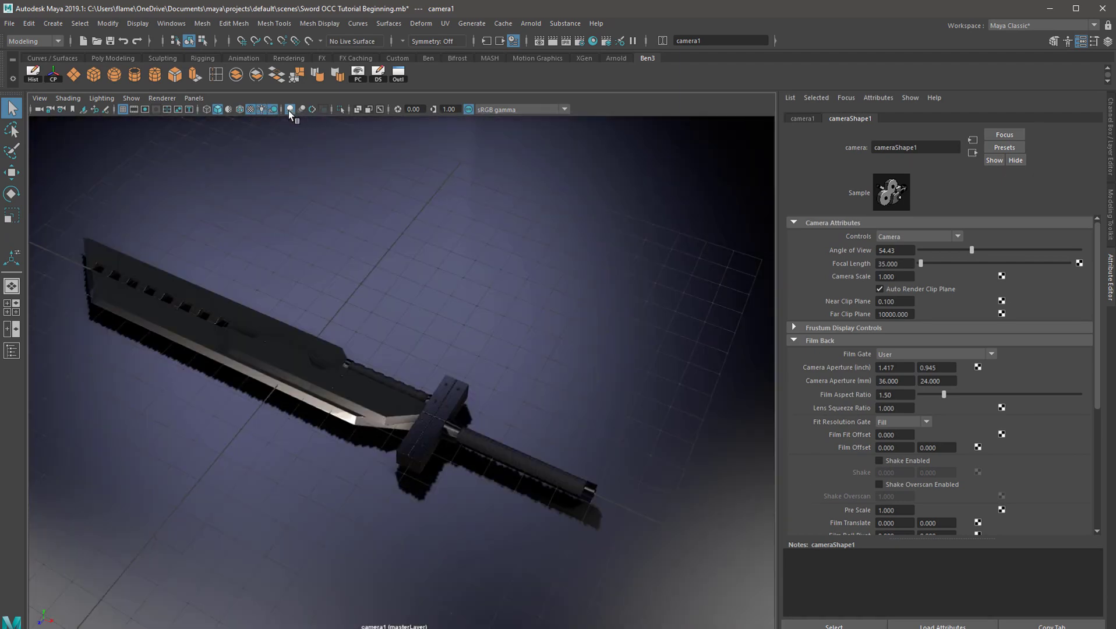
{"action": "left_click_drag", "start_coordinate": [233, 256], "coordinate": [167, 187], "text": "alt"}
{"action": "left_click_drag", "start_coordinate": [415, 353], "coordinate": [377, 316], "text": "alt"}
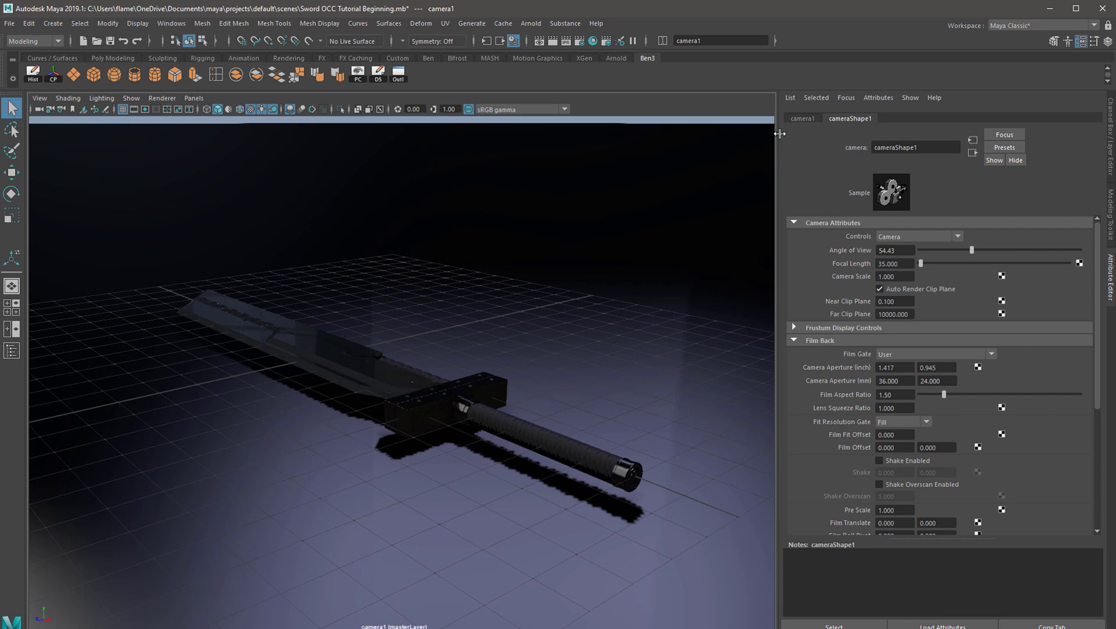
Display the 1920 x 1080 resolution gate and frame the whole sword diagonally inside it
{"action": "left_click", "coordinate": [146, 110]}
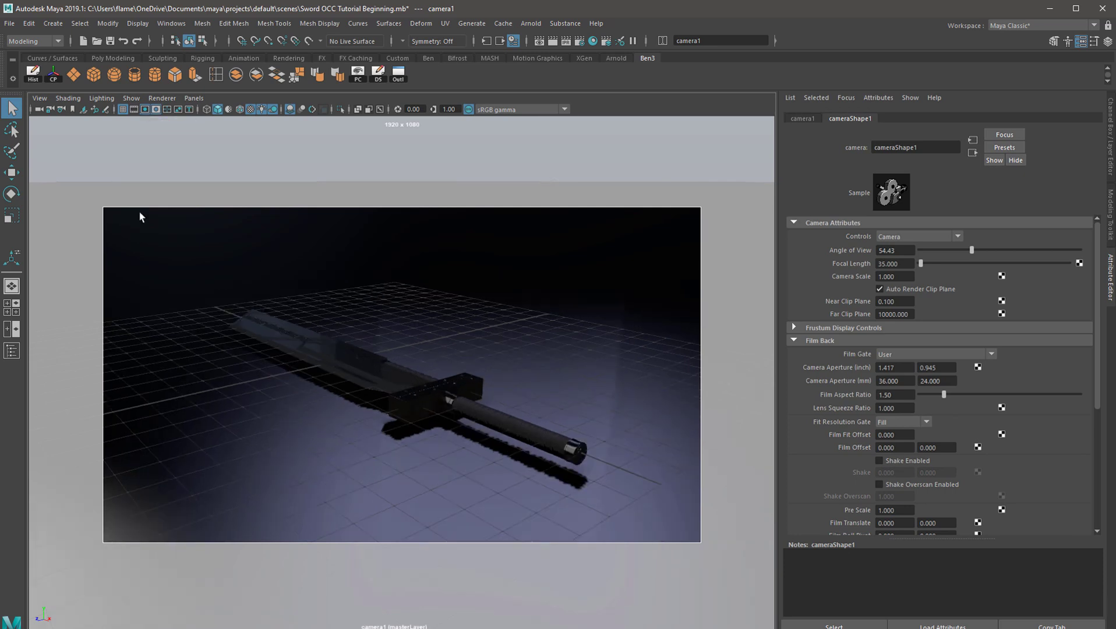
{"action": "scroll", "coordinate": [139, 210], "scroll_direction": "up", "scroll_amount": 3}
{"action": "middle_click_drag", "start_coordinate": [533, 373], "coordinate": [458, 350], "text": "alt"}
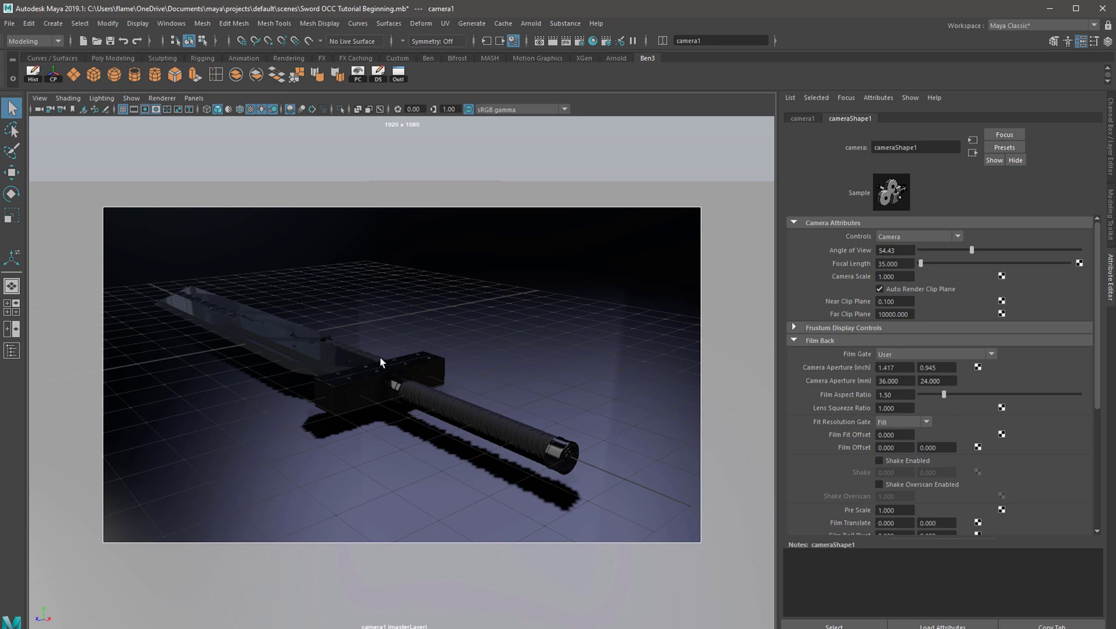
{"action": "scroll", "coordinate": [380, 359], "scroll_direction": "up", "scroll_amount": 2}
{"action": "middle_click_drag", "start_coordinate": [385, 377], "coordinate": [392, 362], "text": "alt"}
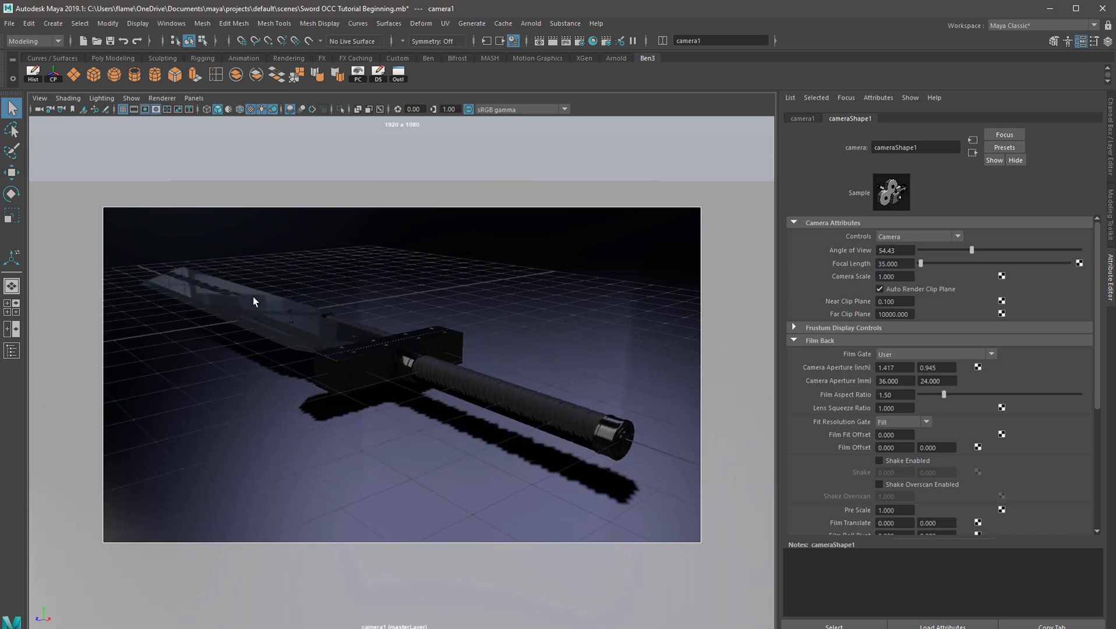
{"action": "scroll", "coordinate": [254, 301], "scroll_direction": "up", "scroll_amount": 1}
{"action": "left_click_drag", "start_coordinate": [257, 306], "coordinate": [274, 324], "text": "alt"}
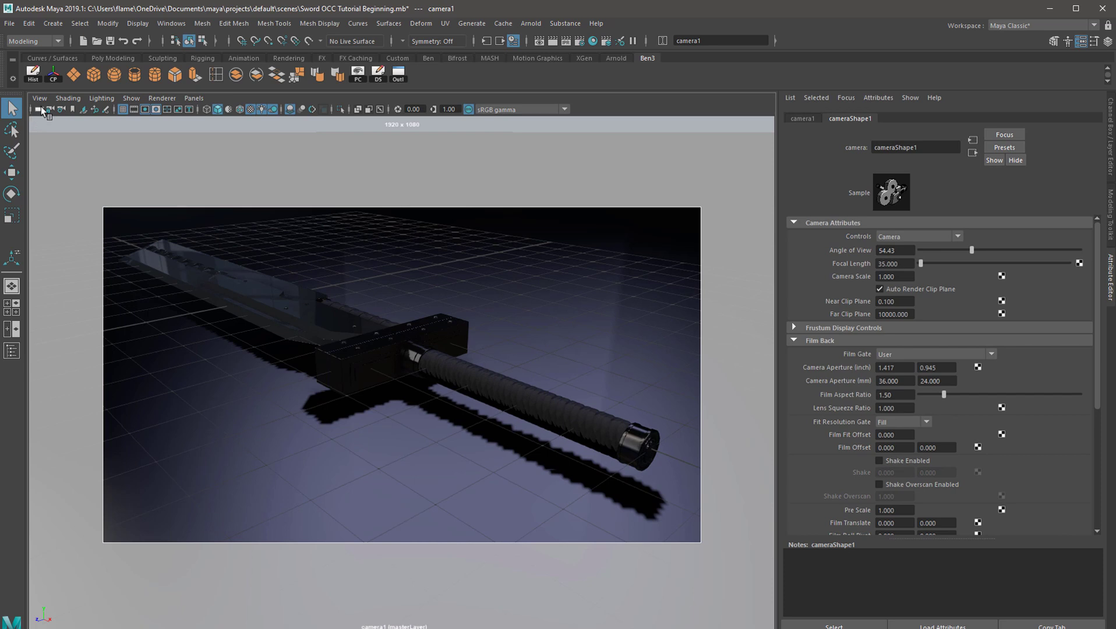
{"action": "left_click_drag", "start_coordinate": [111, 182], "coordinate": [175, 229], "text": "alt"}
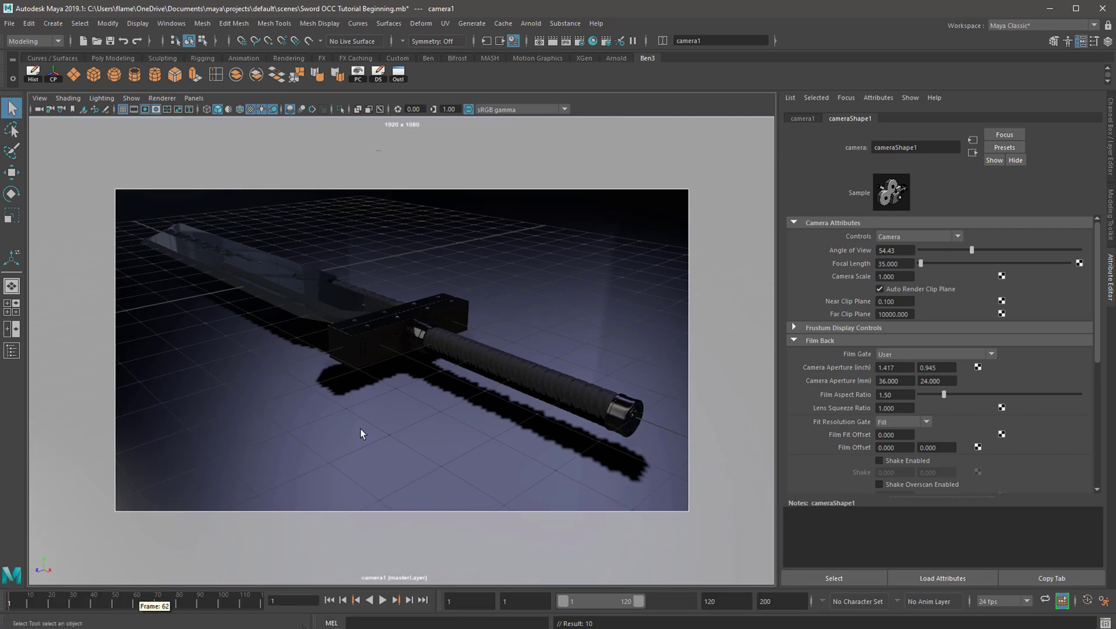
{"action": "left_click_drag", "start_coordinate": [491, 320], "coordinate": [262, 442], "text": "alt"}
Bring up the finished render in the Render View and prepare to save it as an OpenEXR image
{"action": "left_click", "coordinate": [553, 40]}
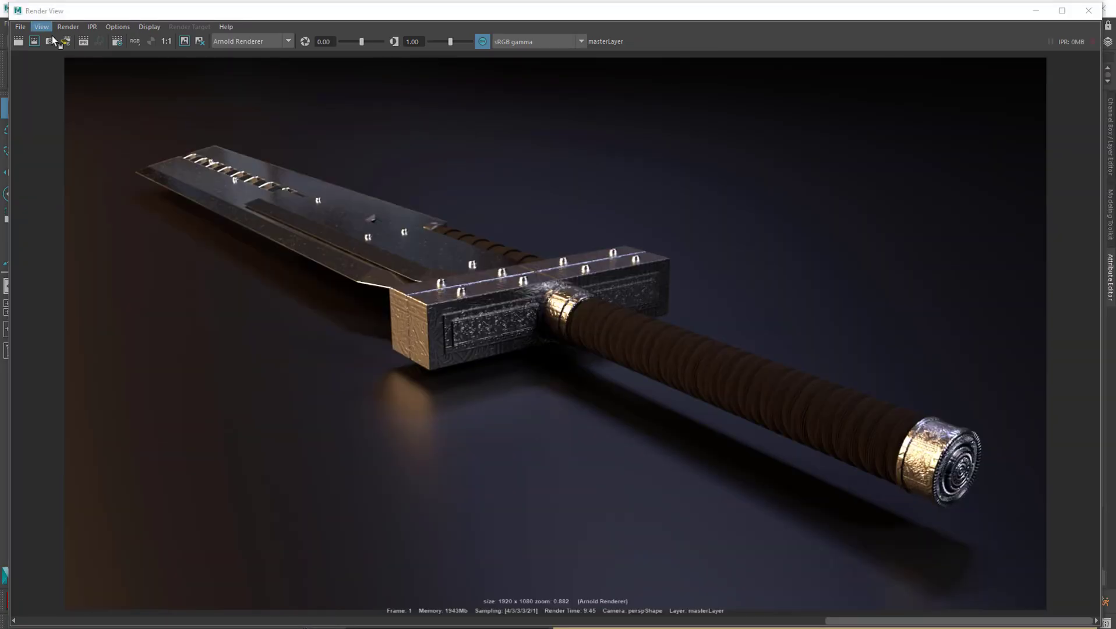
{"action": "left_click", "coordinate": [21, 27]}
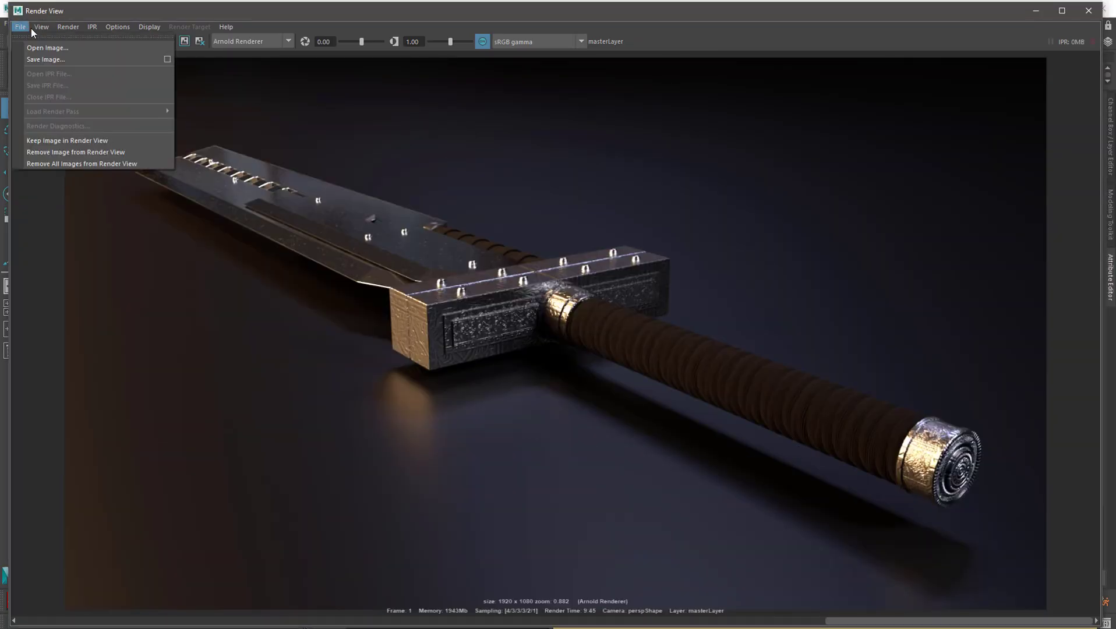
{"action": "left_click", "coordinate": [39, 58]}
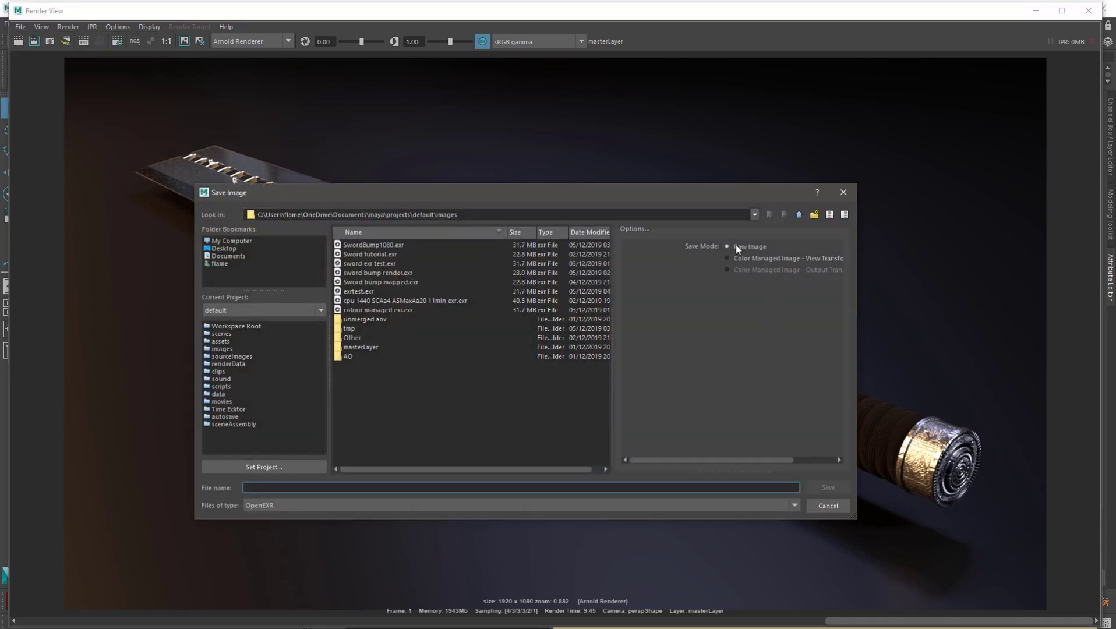
{"action": "left_click", "coordinate": [275, 505]}
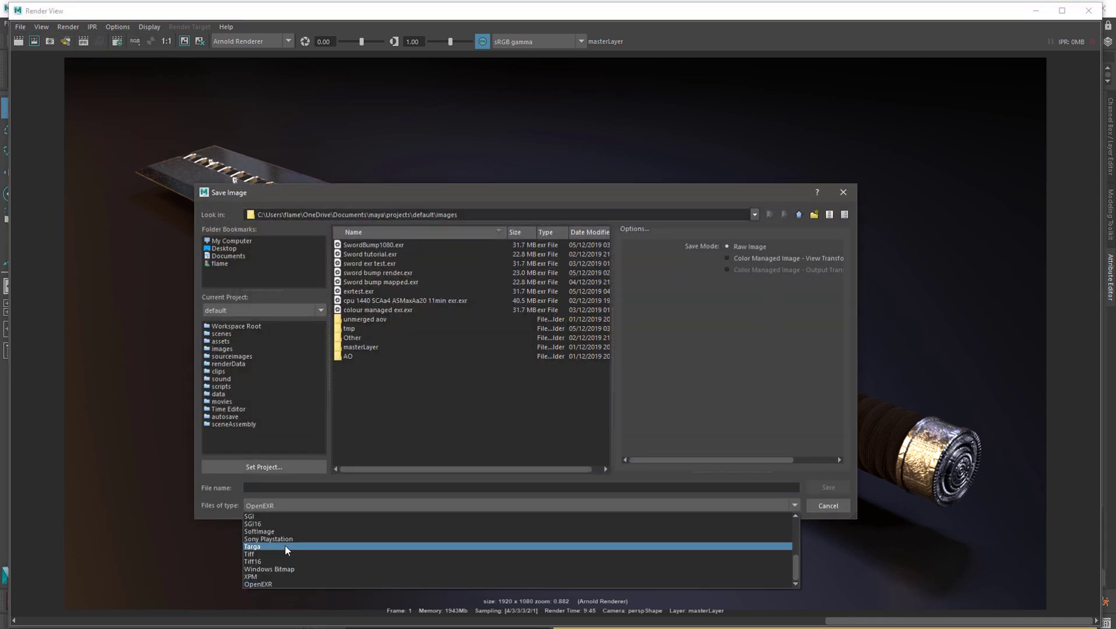
{"action": "left_click", "coordinate": [268, 585]}
Save the beauty render under the file name test2beauty and close the Render View
{"action": "left_click", "coordinate": [265, 488]}
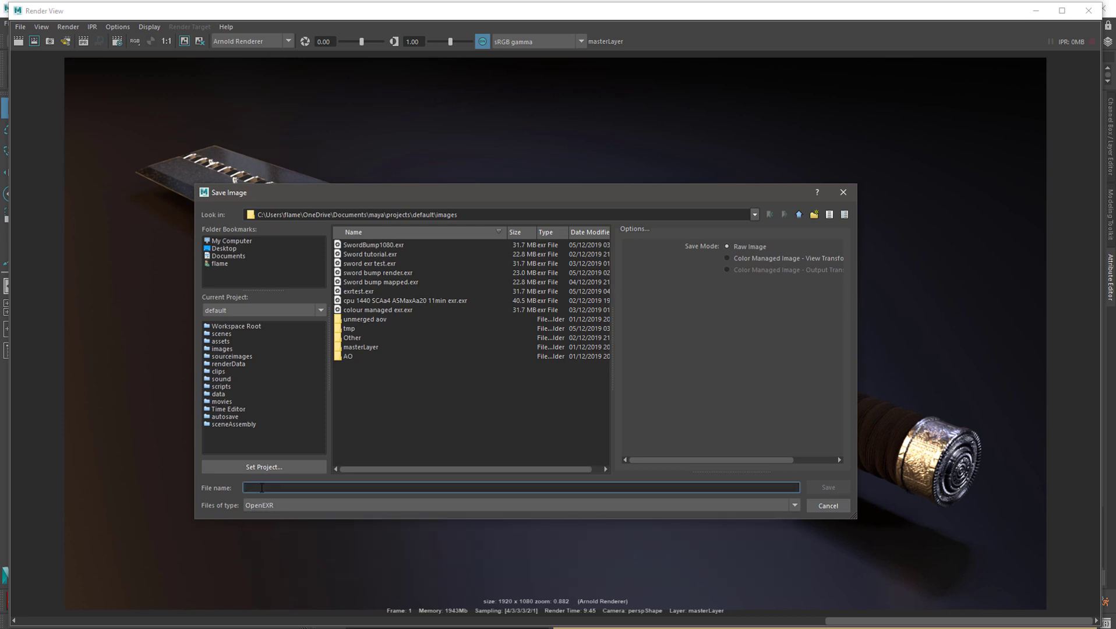
{"action": "type", "text": "test2beauty"}
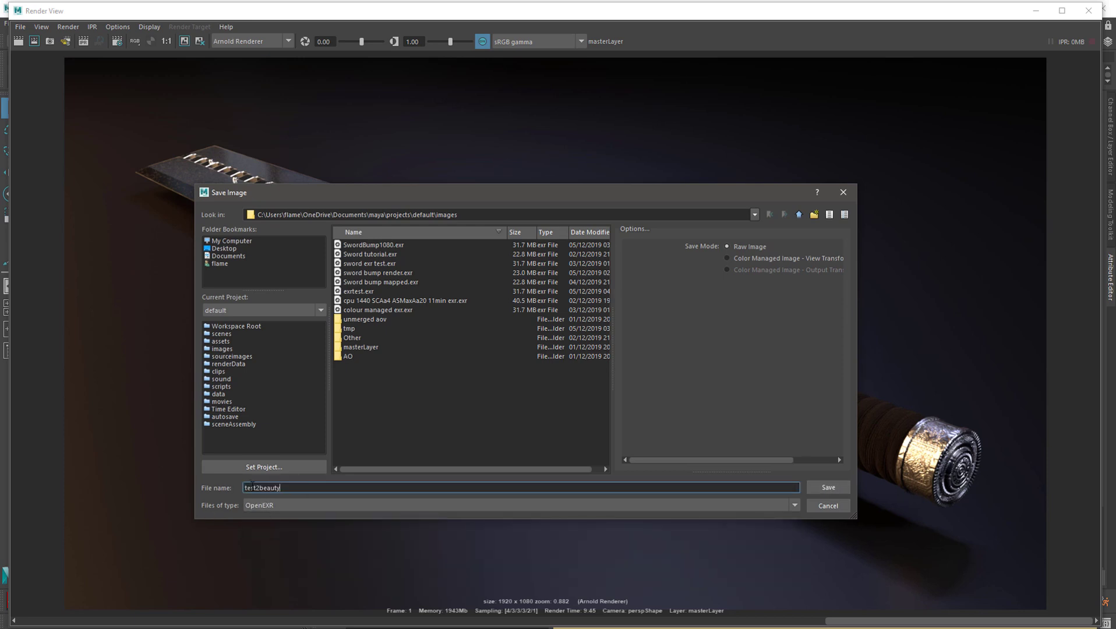
{"action": "left_click_drag", "start_coordinate": [260, 489], "coordinate": [309, 493]}
{"action": "left_click", "coordinate": [289, 488]}
{"action": "type", "text": "_"}
{"action": "key", "text": "BackSpace"}
{"action": "key", "text": "Right"}
{"action": "type", "text": "_"}
{"action": "left_click", "coordinate": [839, 489]}
{"action": "left_click", "coordinate": [1087, 12]}
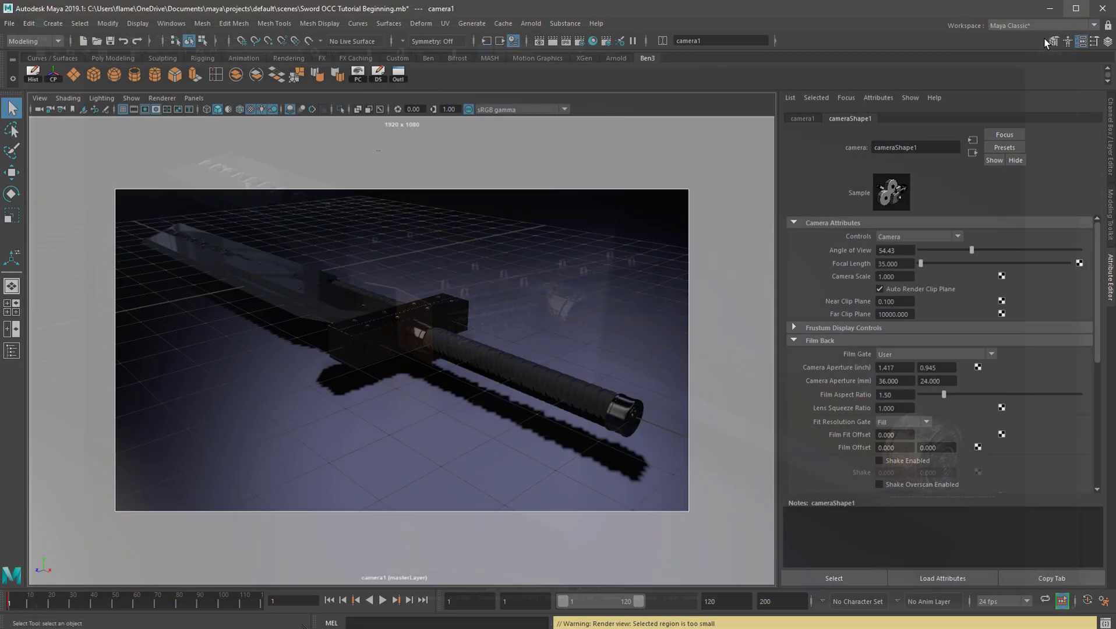
{"action": "left_click", "coordinate": [394, 399]}
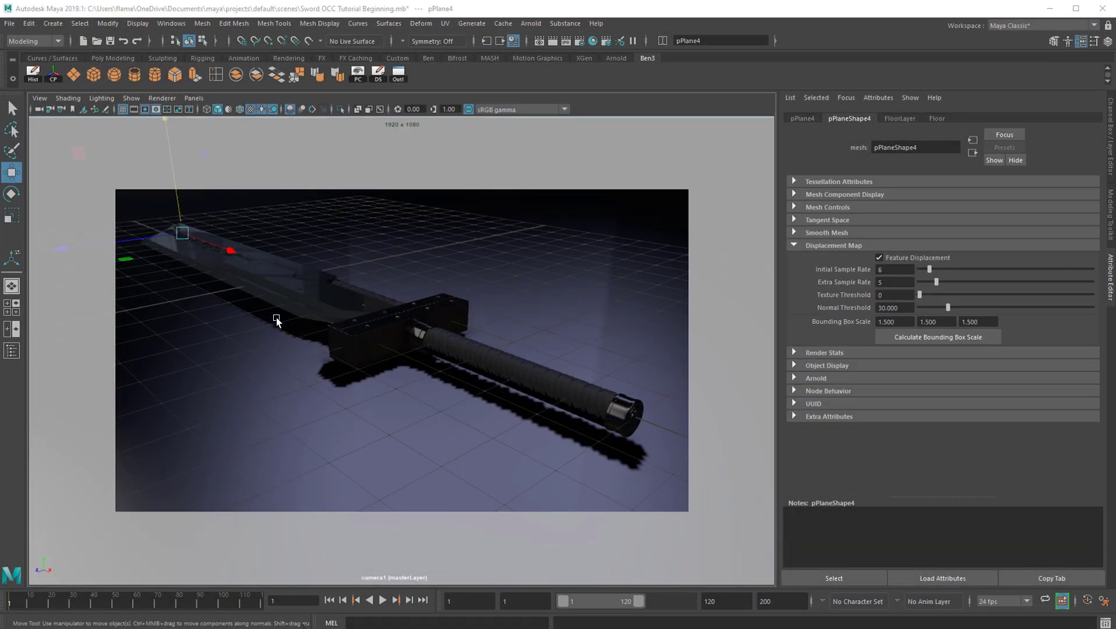
{"action": "left_click_drag", "start_coordinate": [341, 315], "coordinate": [274, 304], "text": "alt"}
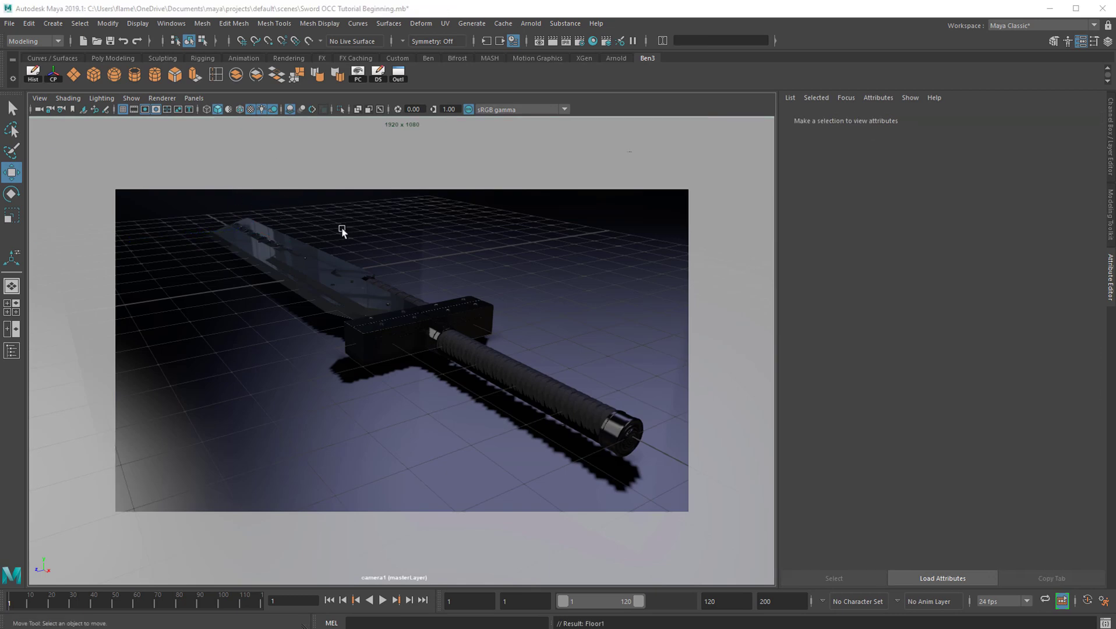
{"action": "key", "text": "alt+v"}
{"action": "key", "text": "alt+v"}
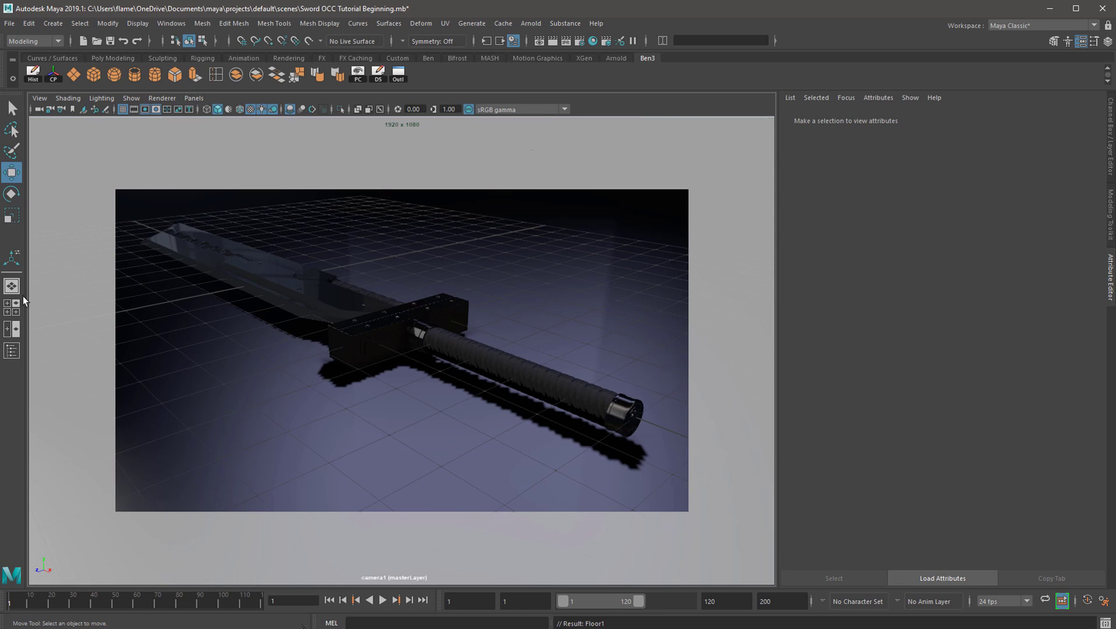
Open the Outliner and select all the sword geometry together with the Floor1 plane
{"action": "left_click", "coordinate": [12, 351]}
{"action": "left_click_drag", "start_coordinate": [484, 268], "coordinate": [775, 158]}
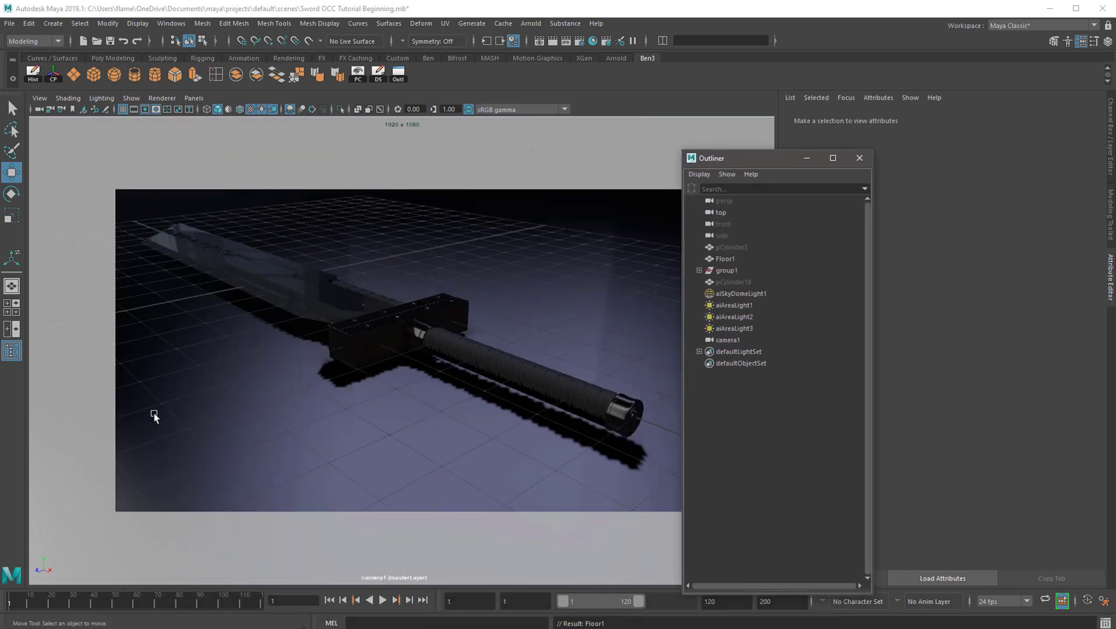
{"action": "left_click_drag", "start_coordinate": [107, 211], "coordinate": [648, 453]}
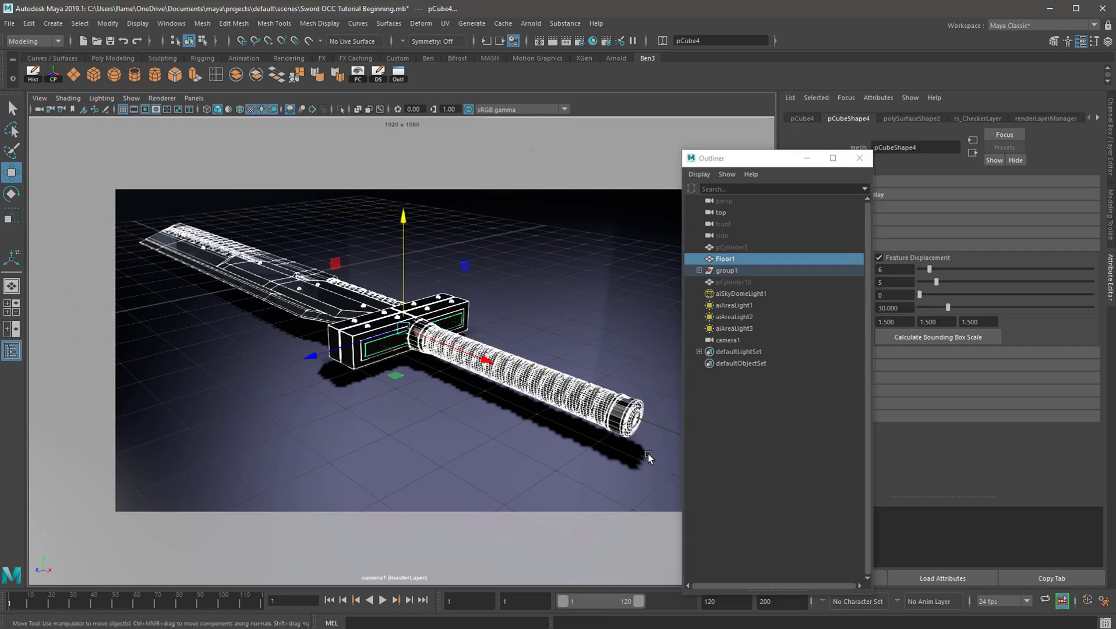
{"action": "scroll", "coordinate": [353, 252], "scroll_direction": "down", "scroll_amount": 10}
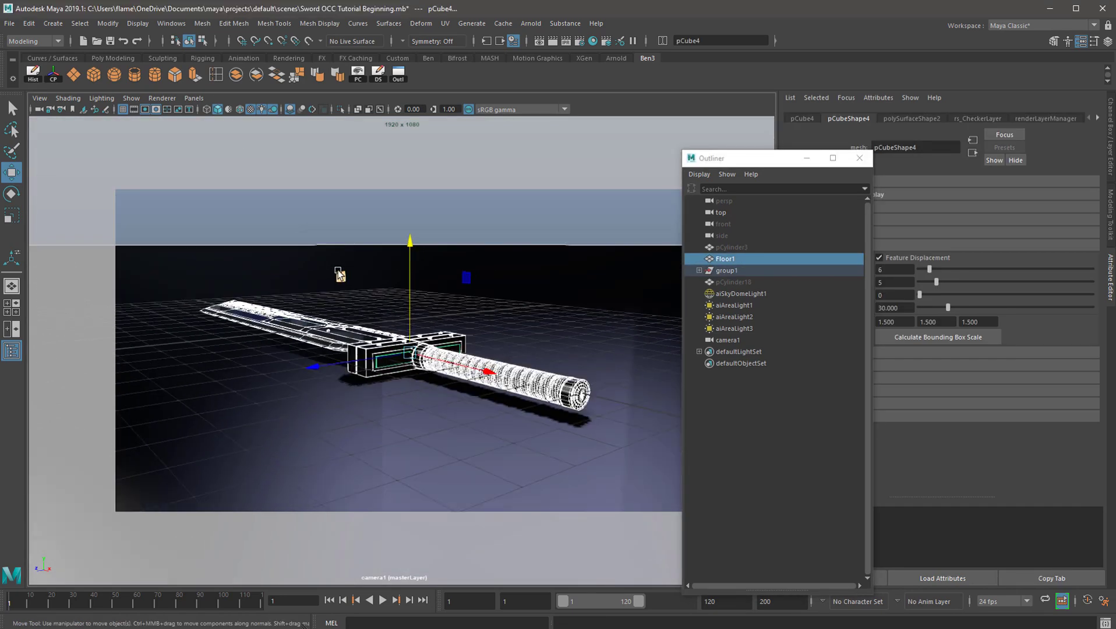
{"action": "left_click_drag", "start_coordinate": [364, 267], "coordinate": [289, 149], "text": "alt"}
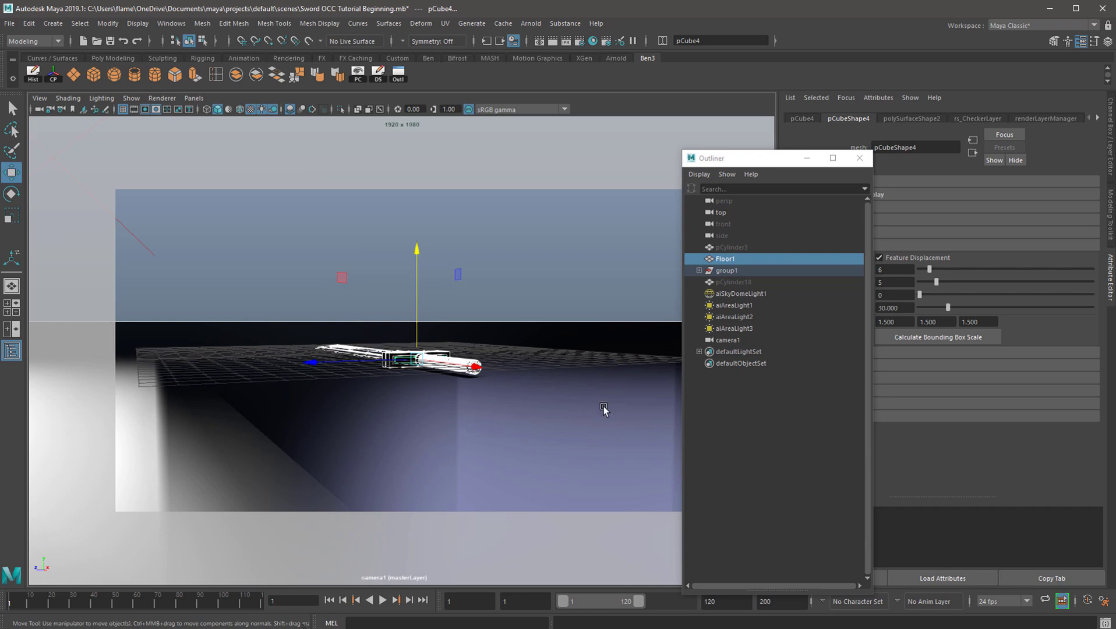
{"action": "left_click_drag", "start_coordinate": [209, 265], "coordinate": [482, 304], "text": "alt"}
Check that the sword group and Floor1 are selected in the scene, and close the Outliner
{"action": "left_click_drag", "start_coordinate": [725, 157], "coordinate": [599, 168]}
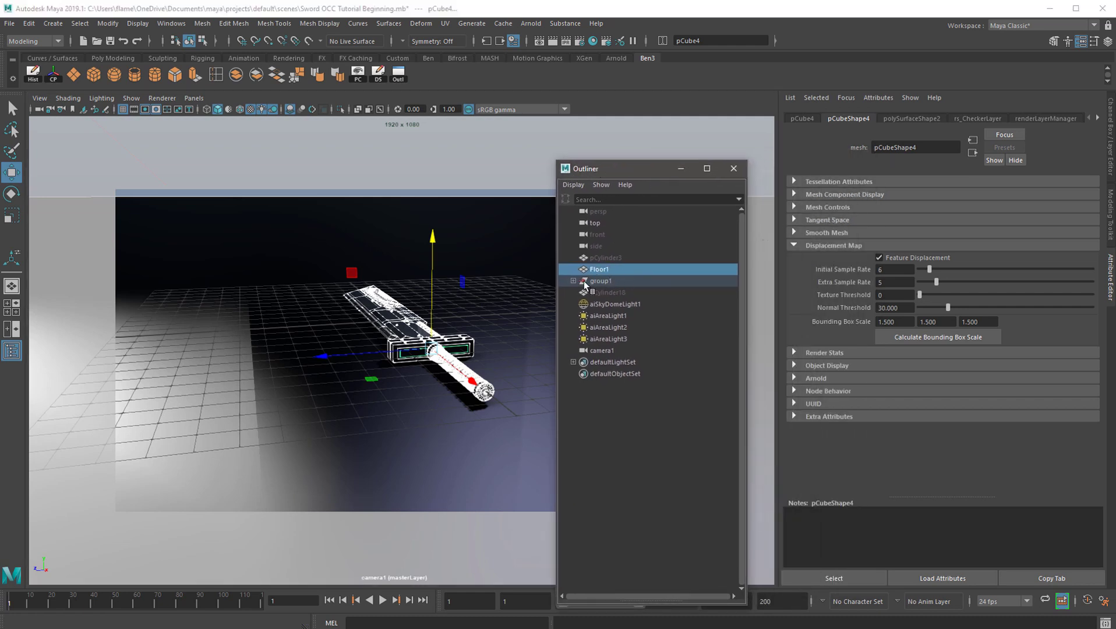
{"action": "scroll", "coordinate": [390, 326], "scroll_direction": "down", "scroll_amount": 3}
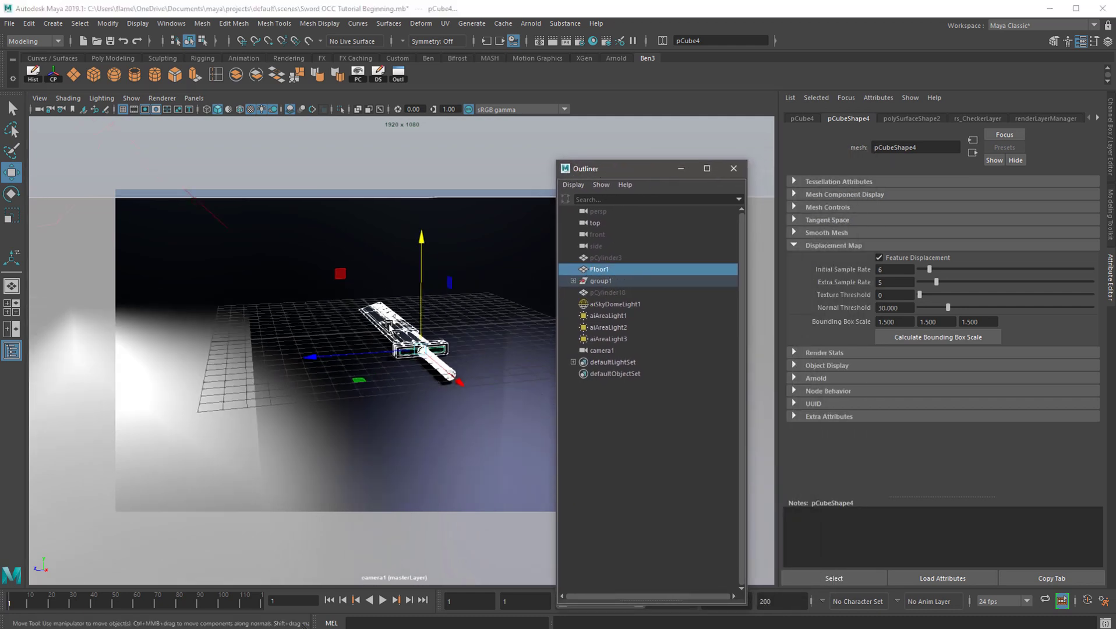
{"action": "scroll", "coordinate": [390, 326], "scroll_direction": "up", "scroll_amount": 5}
{"action": "scroll", "coordinate": [403, 313], "scroll_direction": "up", "scroll_amount": 2}
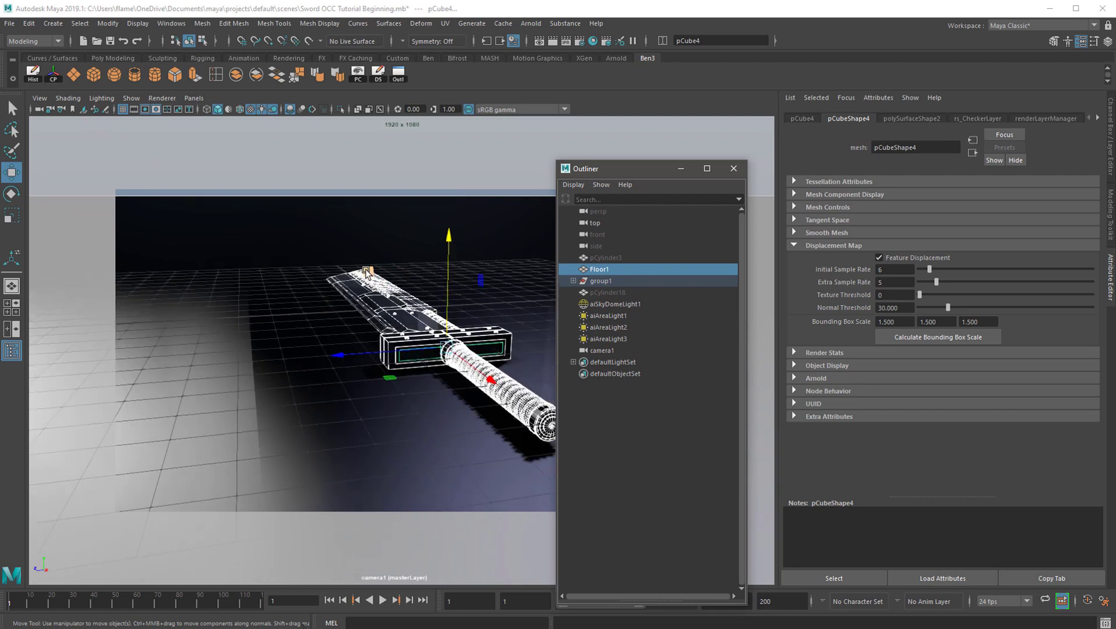
{"action": "scroll", "coordinate": [345, 278], "scroll_direction": "down", "scroll_amount": 2}
{"action": "left_click_drag", "start_coordinate": [648, 168], "coordinate": [169, 155]}
{"action": "left_click", "coordinate": [254, 154]}
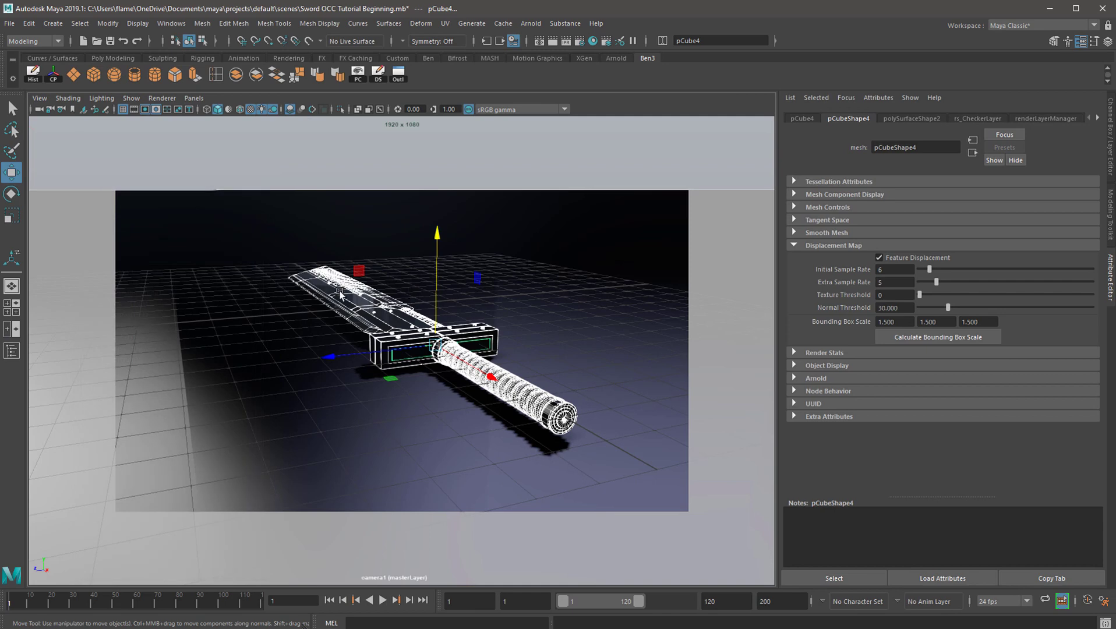
Open the Render Setup editor and collapse the CheckerLayer render layer
{"action": "scroll", "coordinate": [493, 264], "scroll_direction": "up", "scroll_amount": 2}
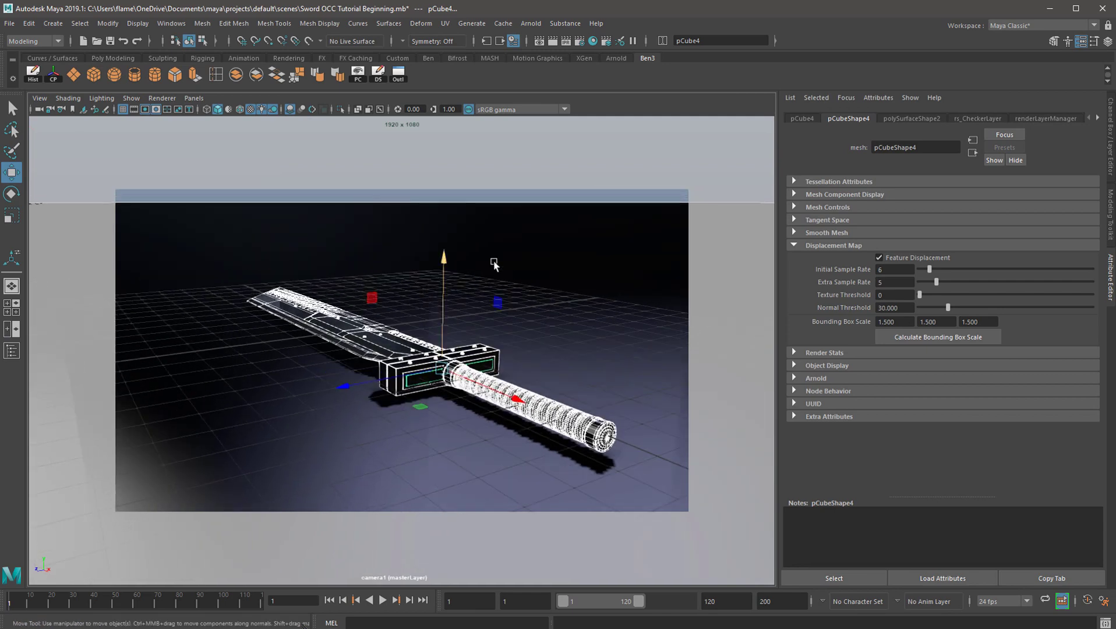
{"action": "left_click", "coordinate": [606, 44]}
{"action": "left_click_drag", "start_coordinate": [537, 153], "coordinate": [580, 158]}
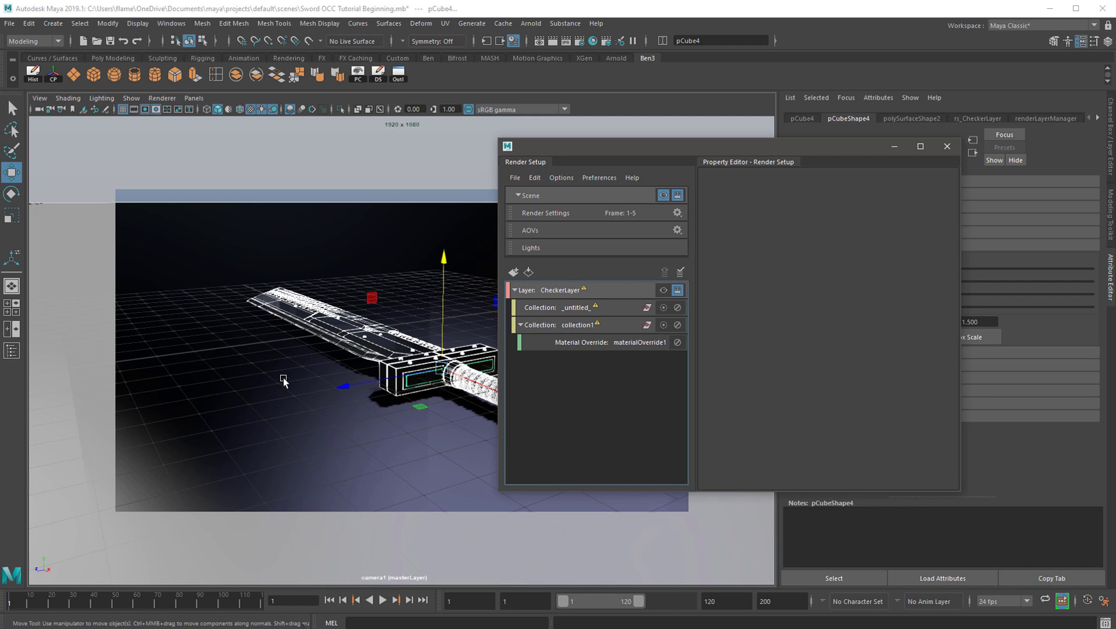
{"action": "left_click", "coordinate": [515, 290]}
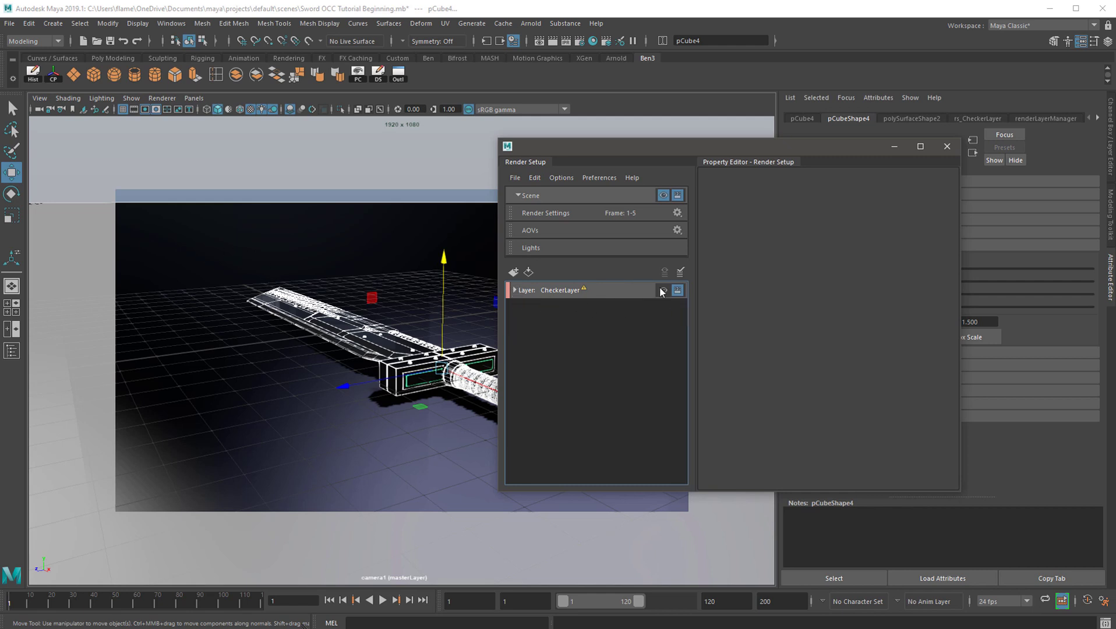
Create a new render layer below CheckerLayer and name it OCC
{"action": "left_click", "coordinate": [516, 290]}
{"action": "left_click", "coordinate": [516, 290]}
{"action": "left_click_drag", "start_coordinate": [583, 146], "coordinate": [641, 139]}
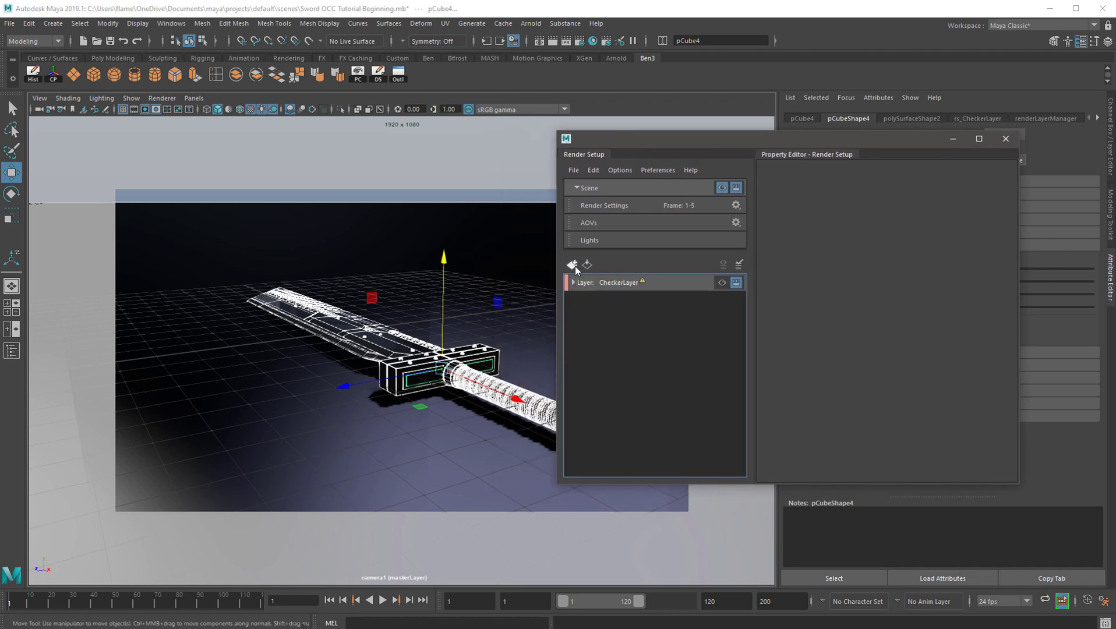
{"action": "left_click", "coordinate": [572, 264]}
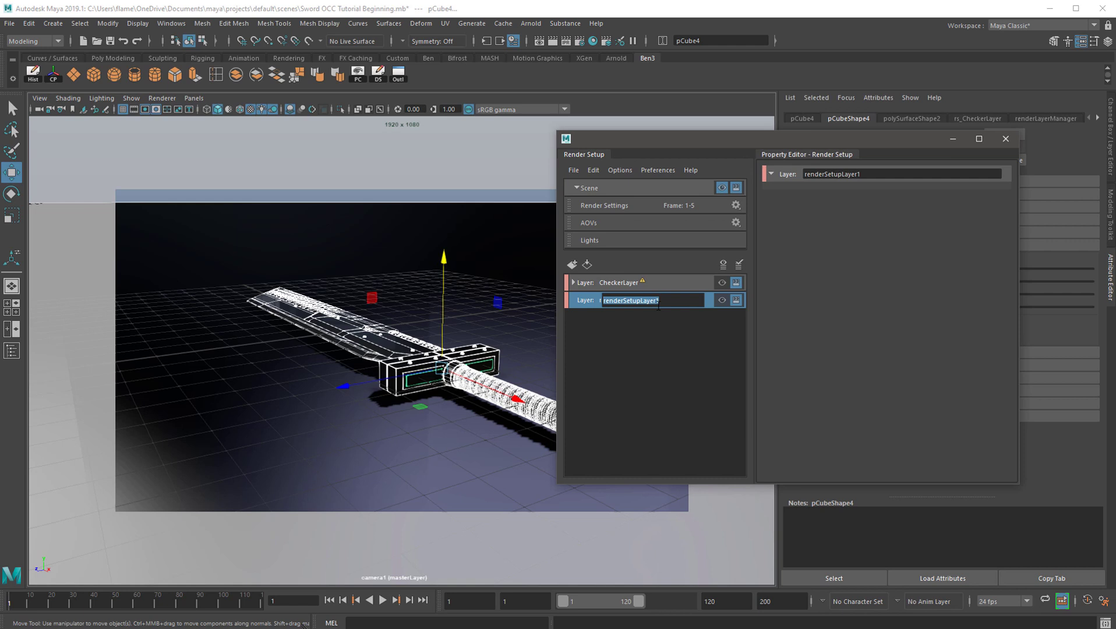
{"action": "type", "text": "OCC"}
{"action": "key", "text": "Return"}
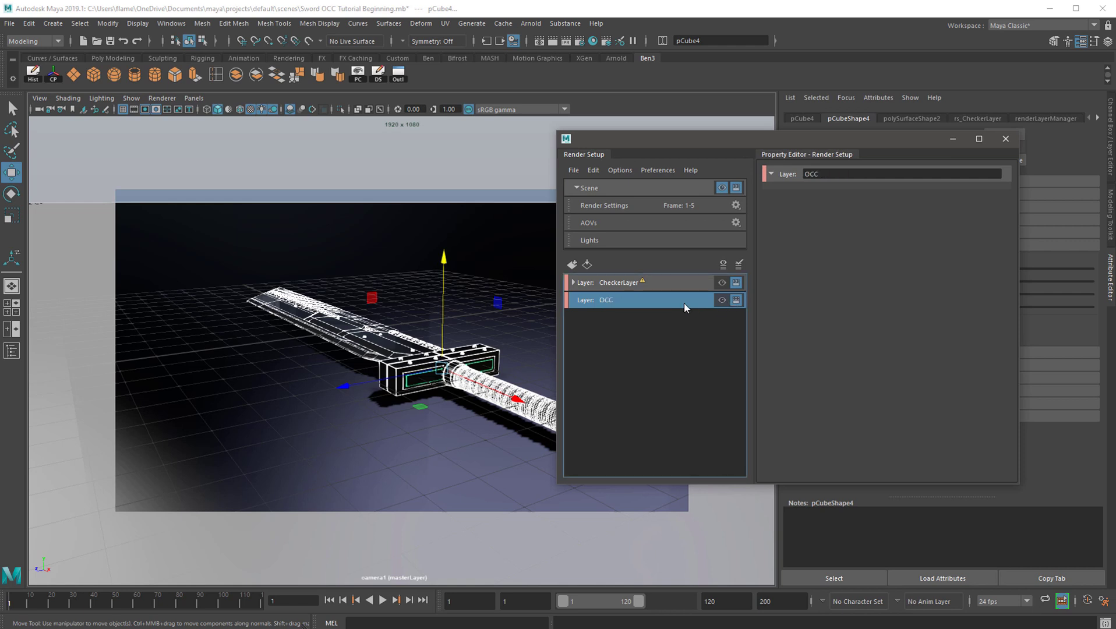
Create a collection in the OCC layer, add the selected sword and floor objects to it, and check its member list
{"action": "right_click", "coordinate": [623, 303]}
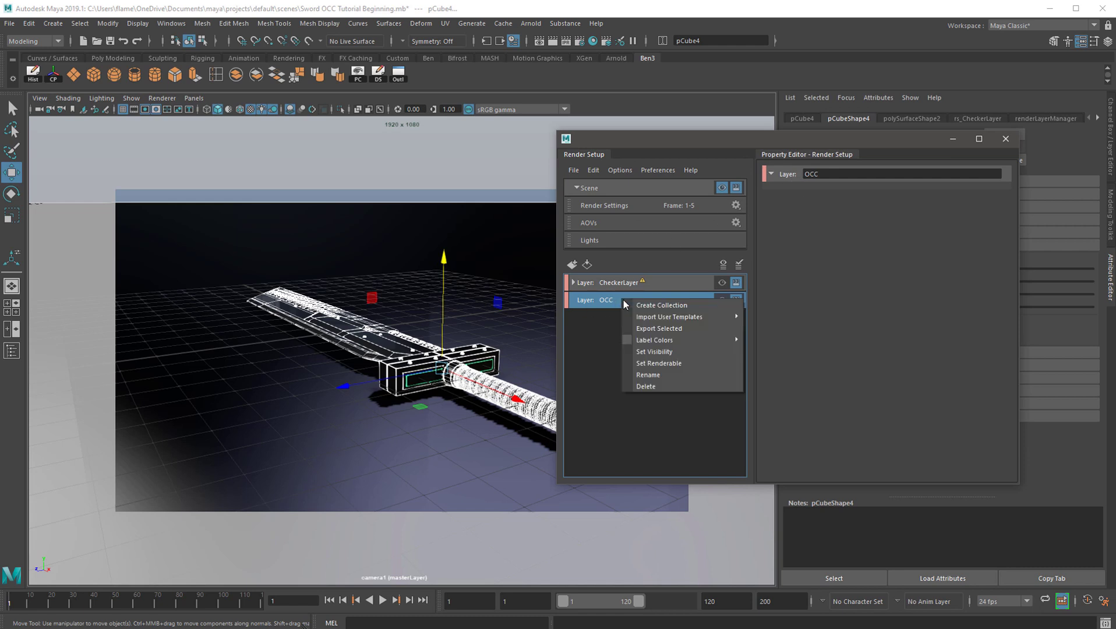
{"action": "left_click", "coordinate": [661, 304]}
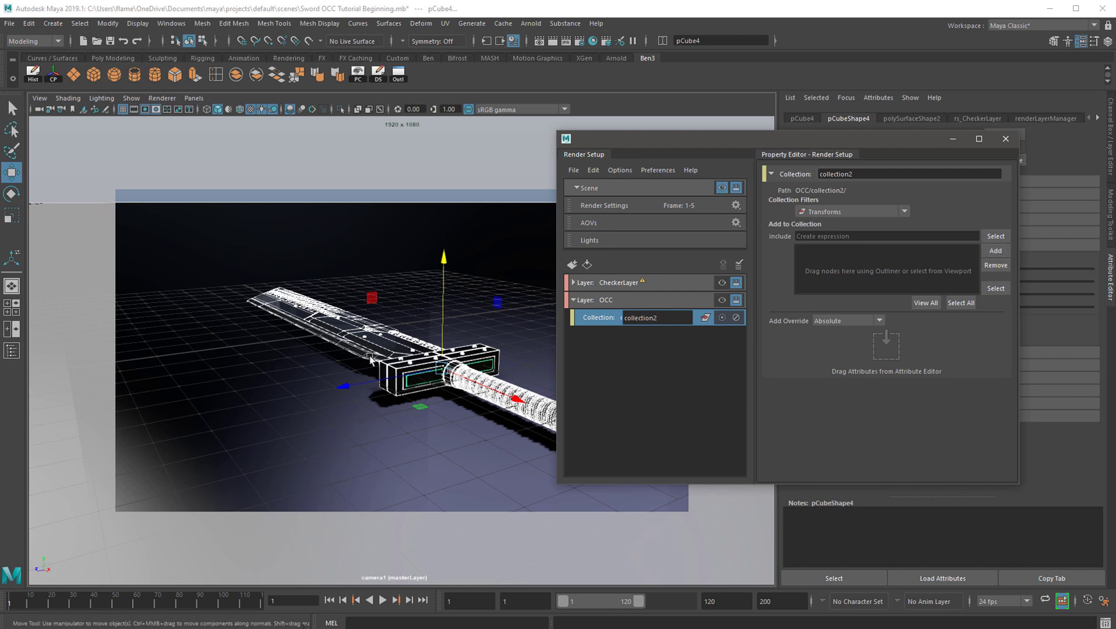
{"action": "left_click", "coordinate": [995, 251]}
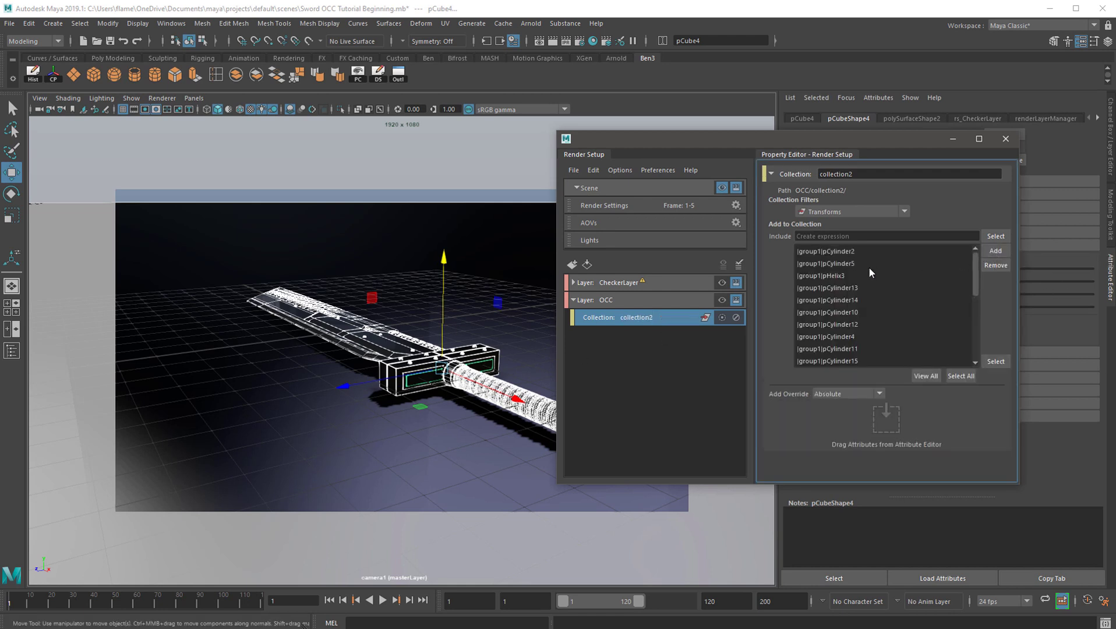
{"action": "scroll", "coordinate": [872, 282], "scroll_direction": "down", "scroll_amount": 5}
{"action": "scroll", "coordinate": [872, 295], "scroll_direction": "up", "scroll_amount": 5}
{"action": "scroll", "coordinate": [845, 291], "scroll_direction": "down", "scroll_amount": 5}
{"action": "scroll", "coordinate": [857, 291], "scroll_direction": "up", "scroll_amount": 5}
Examine the sword's blade, rivets and guard up close in the camera view for places where occlusion shadows should form
{"action": "left_click_drag", "start_coordinate": [394, 331], "coordinate": [395, 337], "text": "alt"}
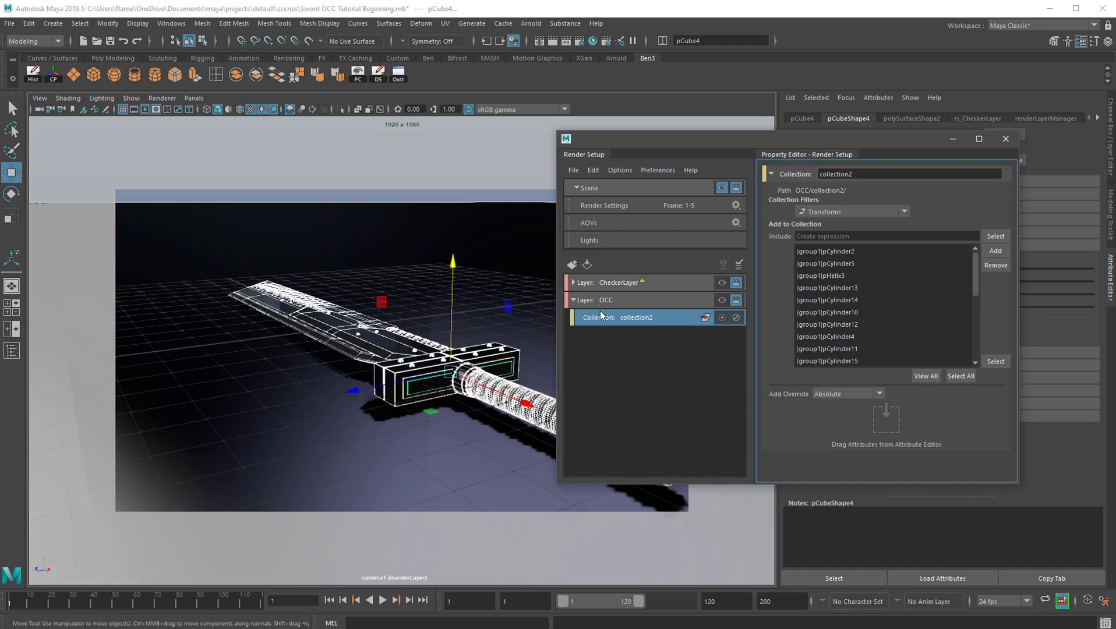
{"action": "scroll", "coordinate": [397, 365], "scroll_direction": "up", "scroll_amount": 8}
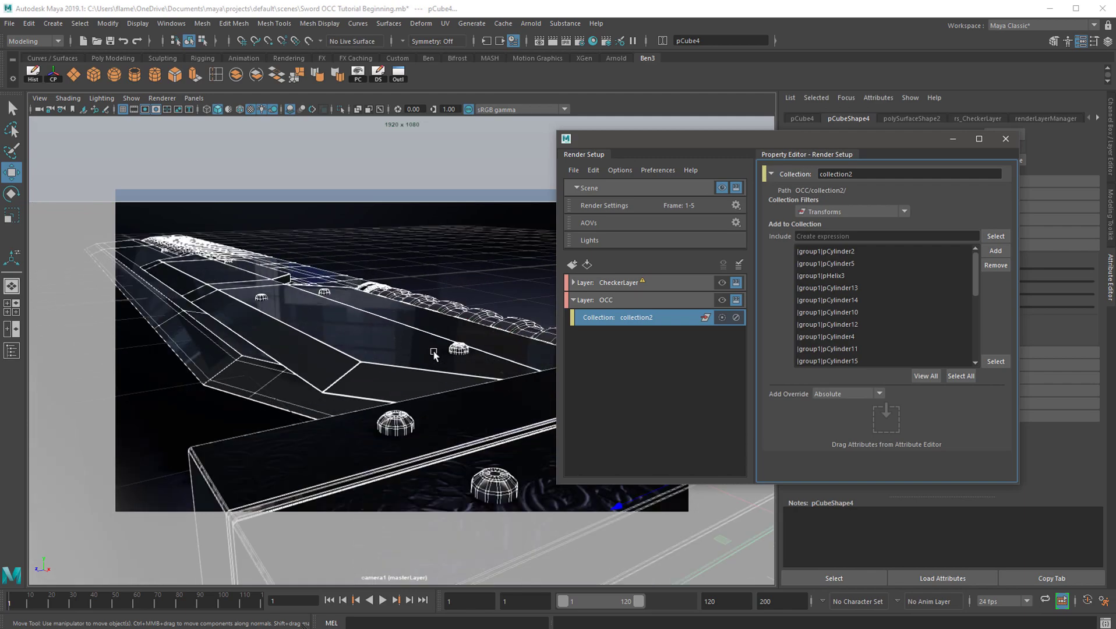
{"action": "scroll", "coordinate": [434, 355], "scroll_direction": "down", "scroll_amount": 8}
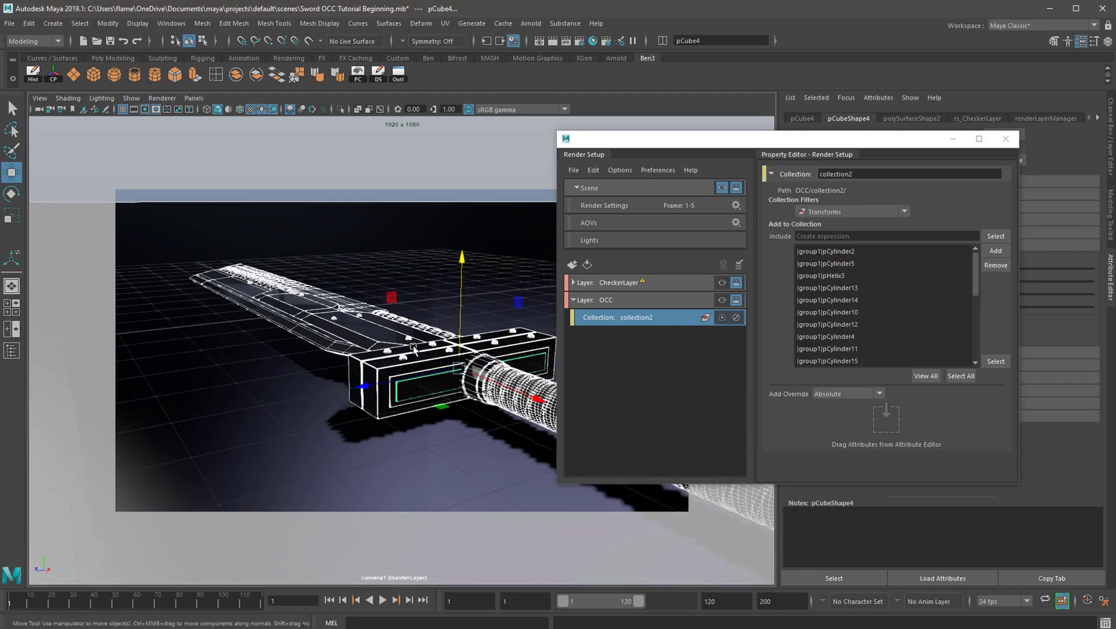
{"action": "scroll", "coordinate": [410, 345], "scroll_direction": "up", "scroll_amount": 5}
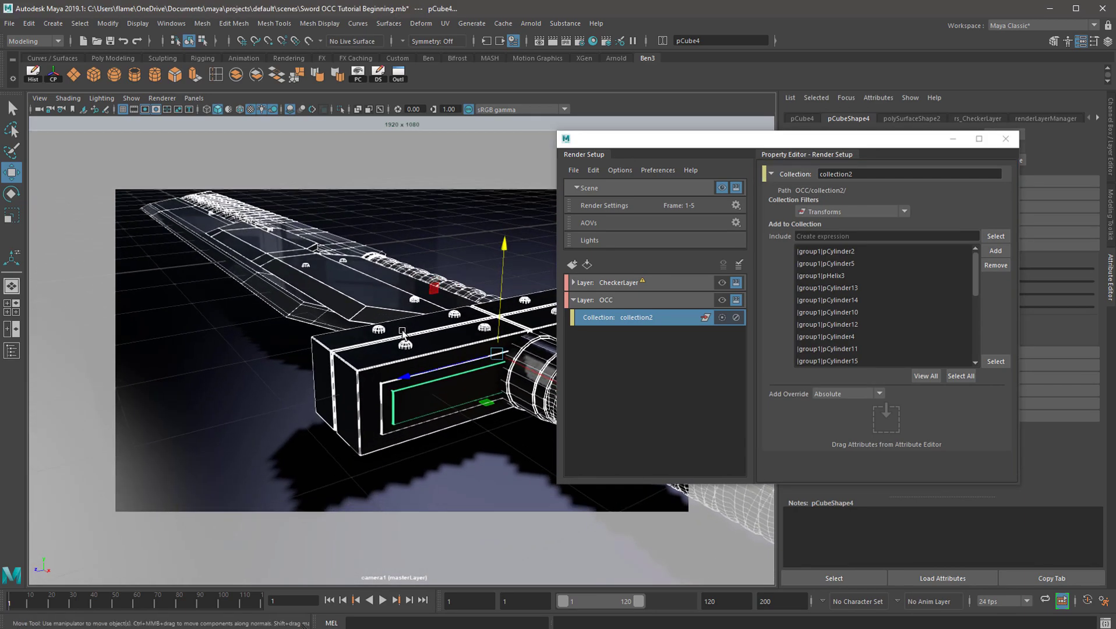
{"action": "scroll", "coordinate": [402, 331], "scroll_direction": "down", "scroll_amount": 5}
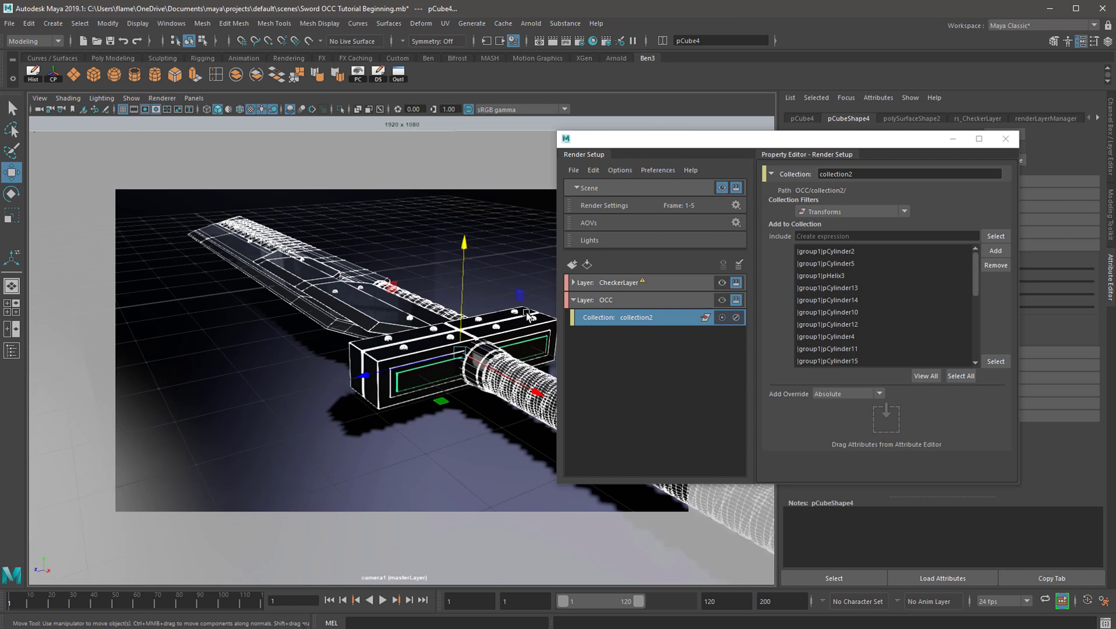
{"action": "scroll", "coordinate": [401, 320], "scroll_direction": "up", "scroll_amount": 4}
{"action": "scroll", "coordinate": [420, 344], "scroll_direction": "down", "scroll_amount": 4}
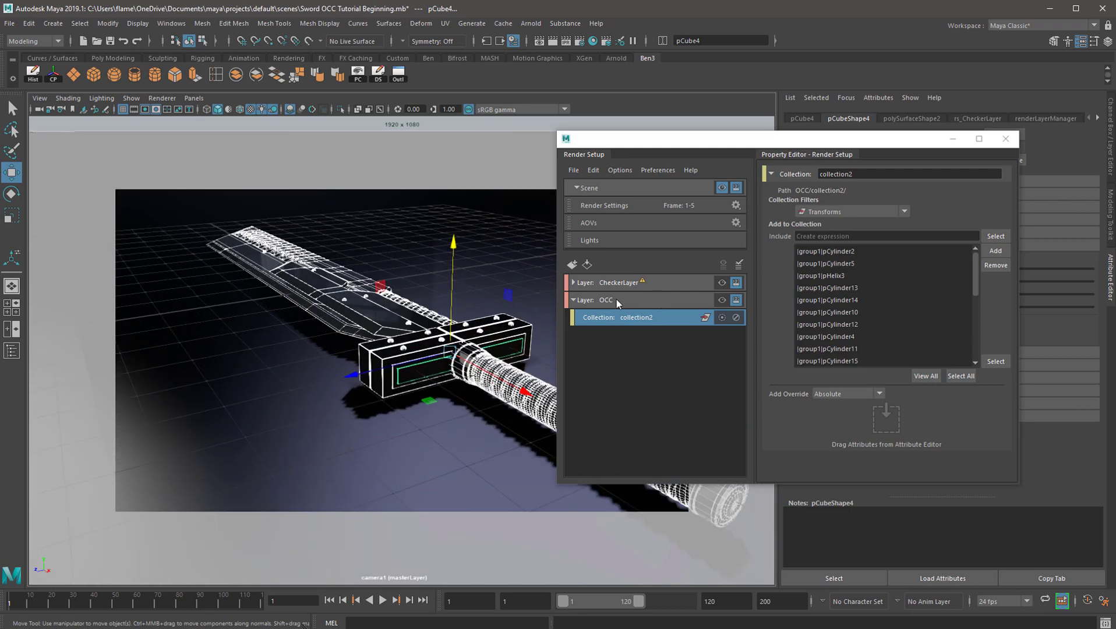
{"action": "left_click_drag", "start_coordinate": [377, 319], "coordinate": [380, 311], "text": "alt"}
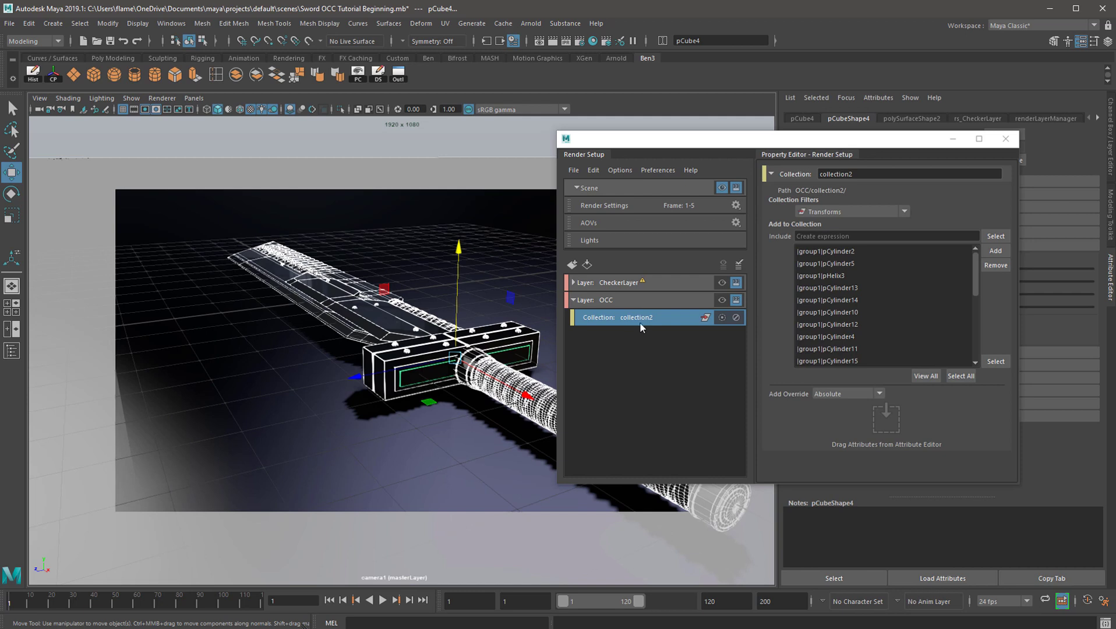
Add a material override to the OCC layer's collection and assign a new Arnold aiAmbientOcclusion shader as its override material
{"action": "left_click", "coordinate": [606, 321]}
{"action": "right_click", "coordinate": [607, 325]}
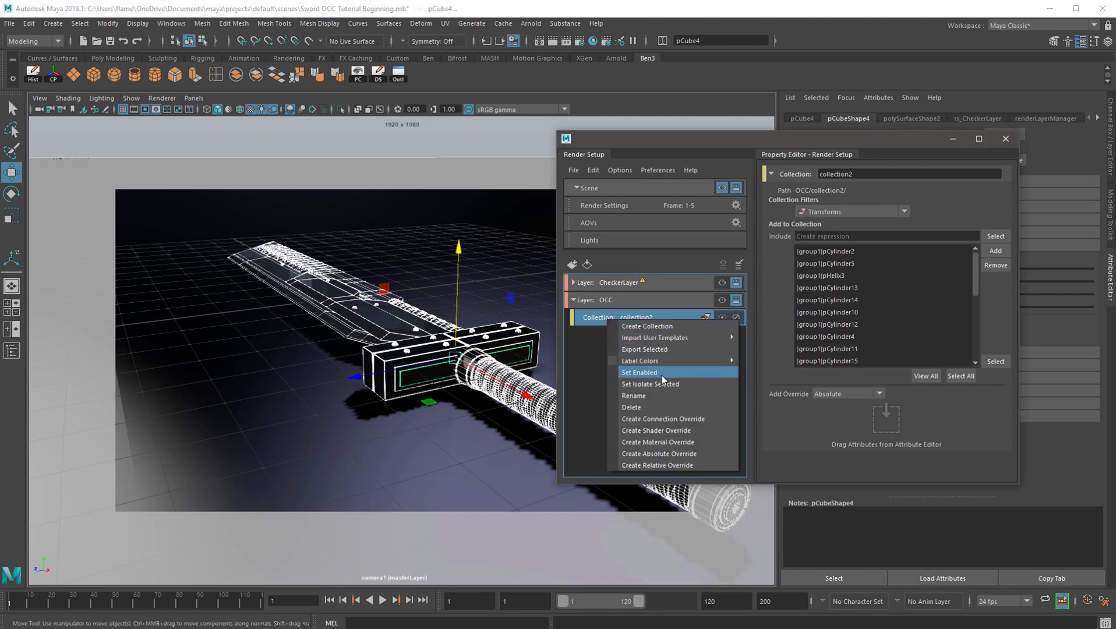
{"action": "left_click", "coordinate": [695, 441]}
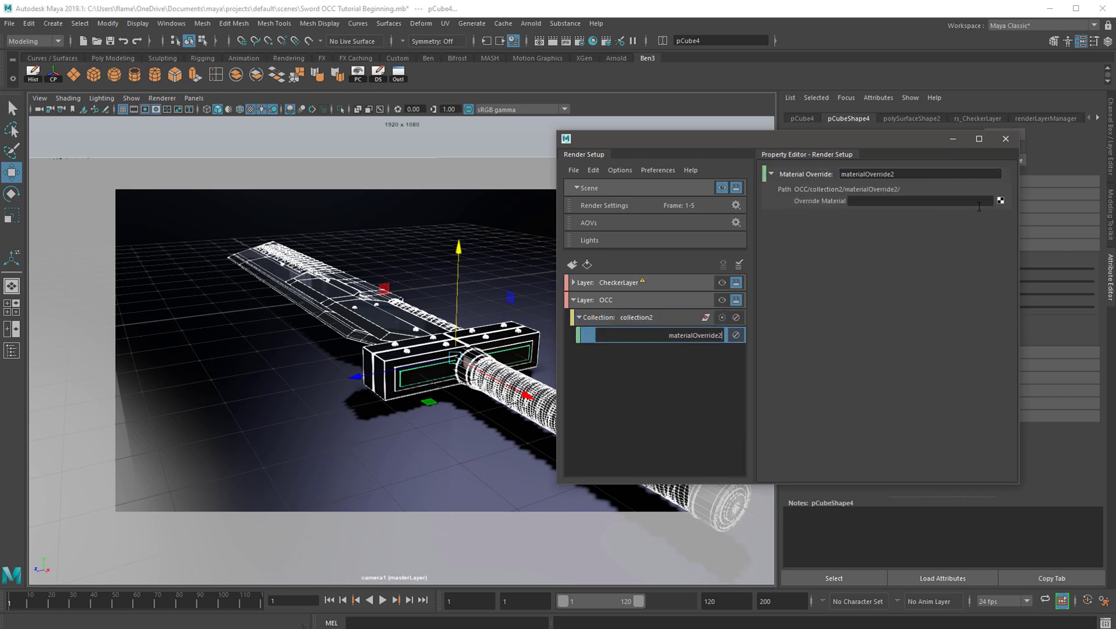
{"action": "left_click", "coordinate": [999, 202]}
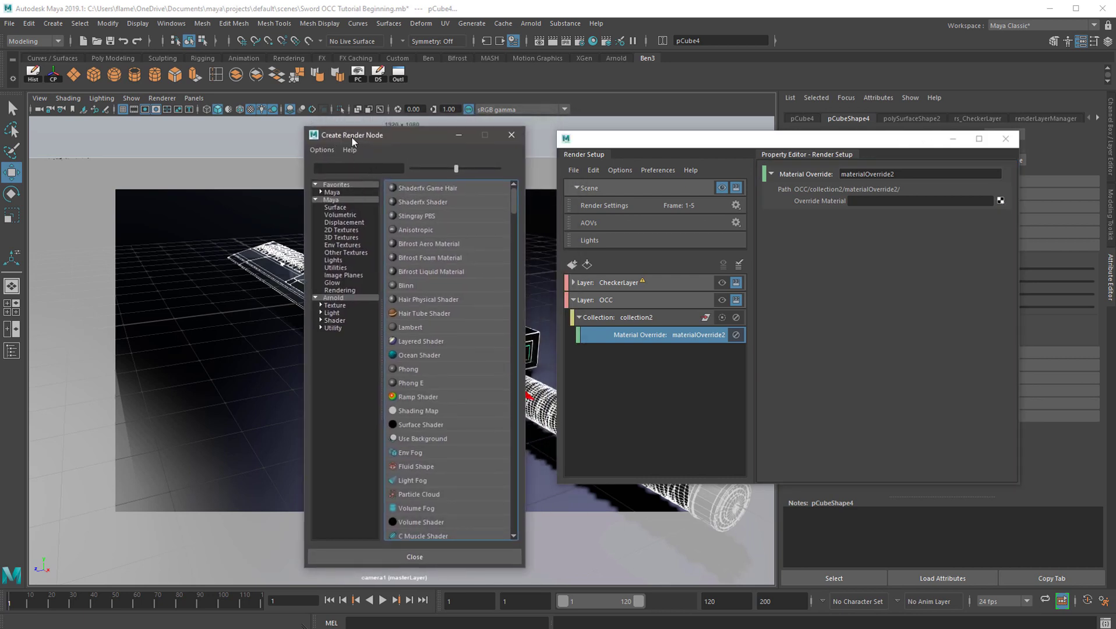
{"action": "left_click", "coordinate": [332, 299]}
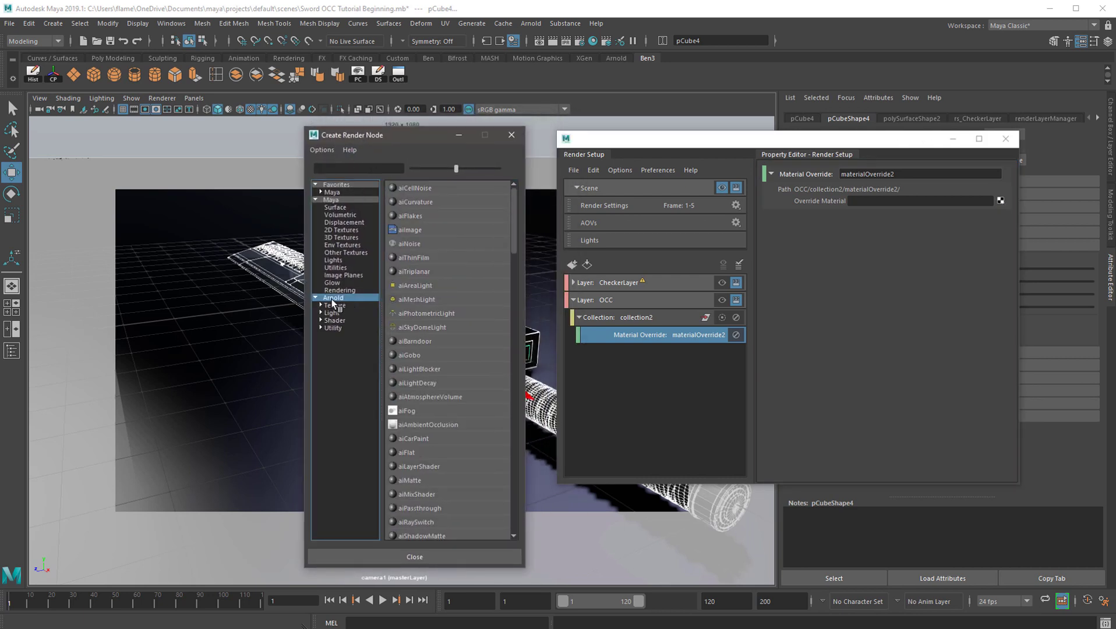
{"action": "left_click", "coordinate": [425, 424]}
{"action": "left_click_drag", "start_coordinate": [774, 161], "coordinate": [854, 232]}
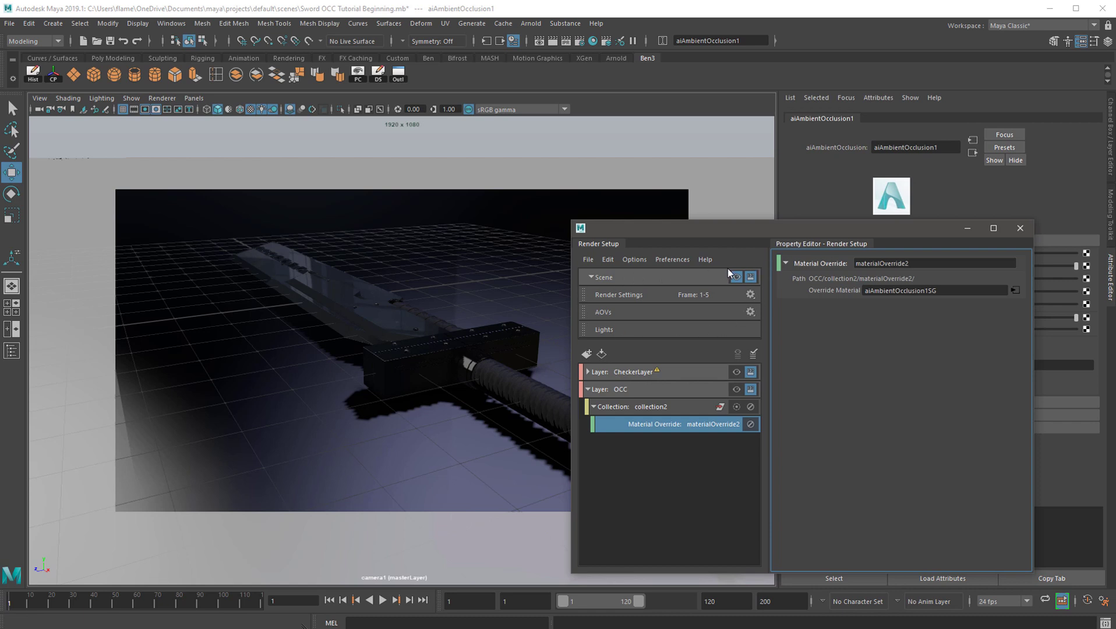
Make the OCC render layer the visible layer and close the Render Setup editor
{"action": "left_click", "coordinate": [737, 392]}
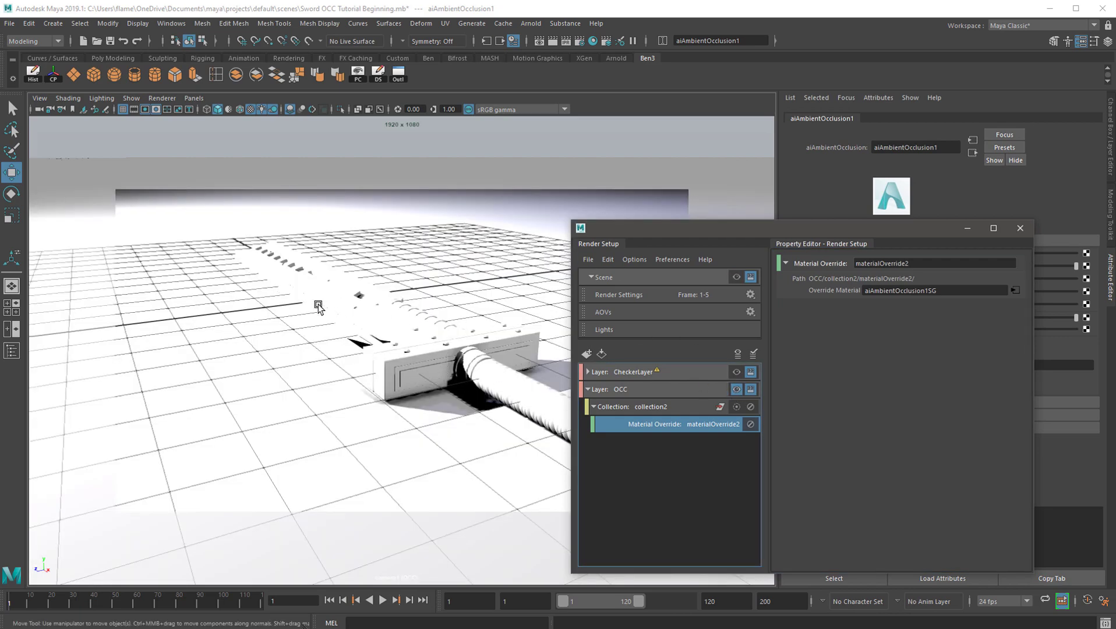
{"action": "left_click_drag", "start_coordinate": [697, 228], "coordinate": [274, 221]}
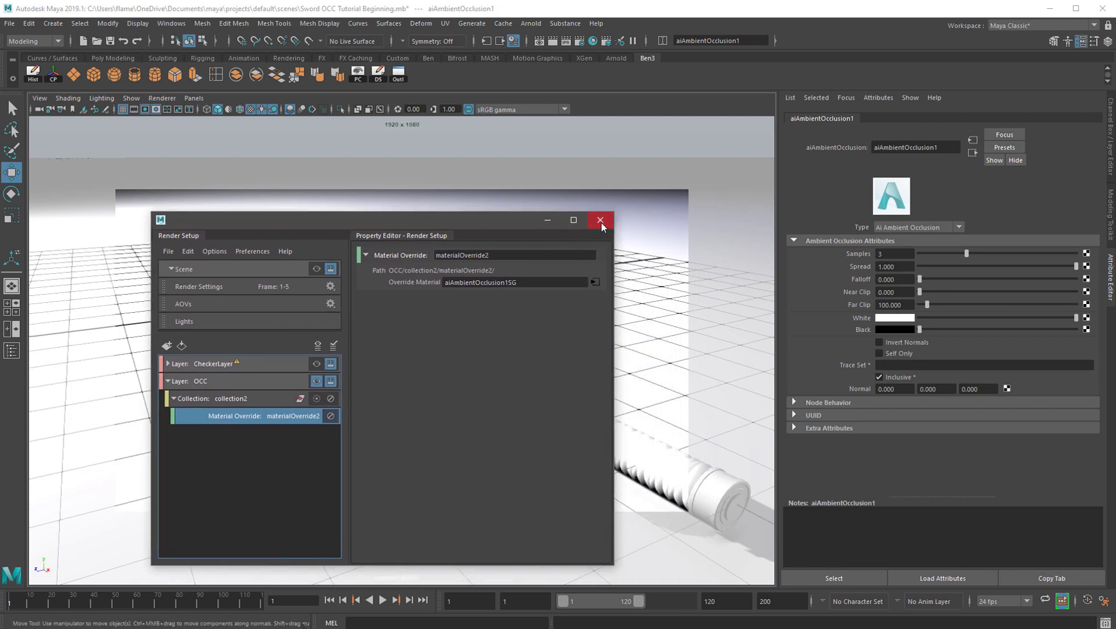
{"action": "left_click", "coordinate": [600, 220]}
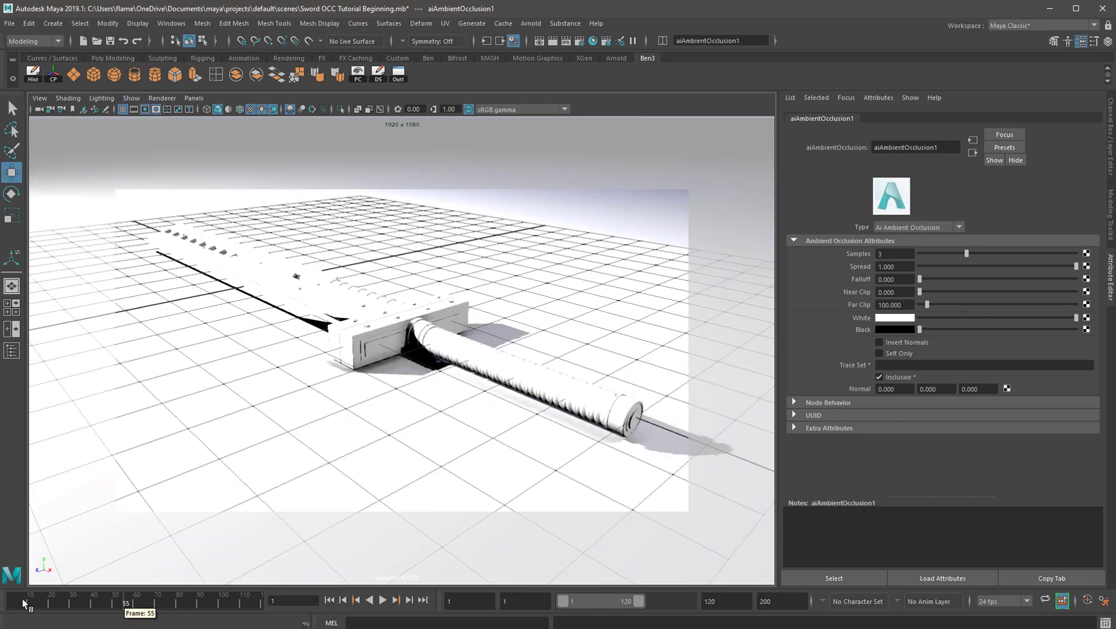
Render the OCC layer in the Arnold RenderView
{"action": "left_click_drag", "start_coordinate": [127, 602], "coordinate": [10, 601]}
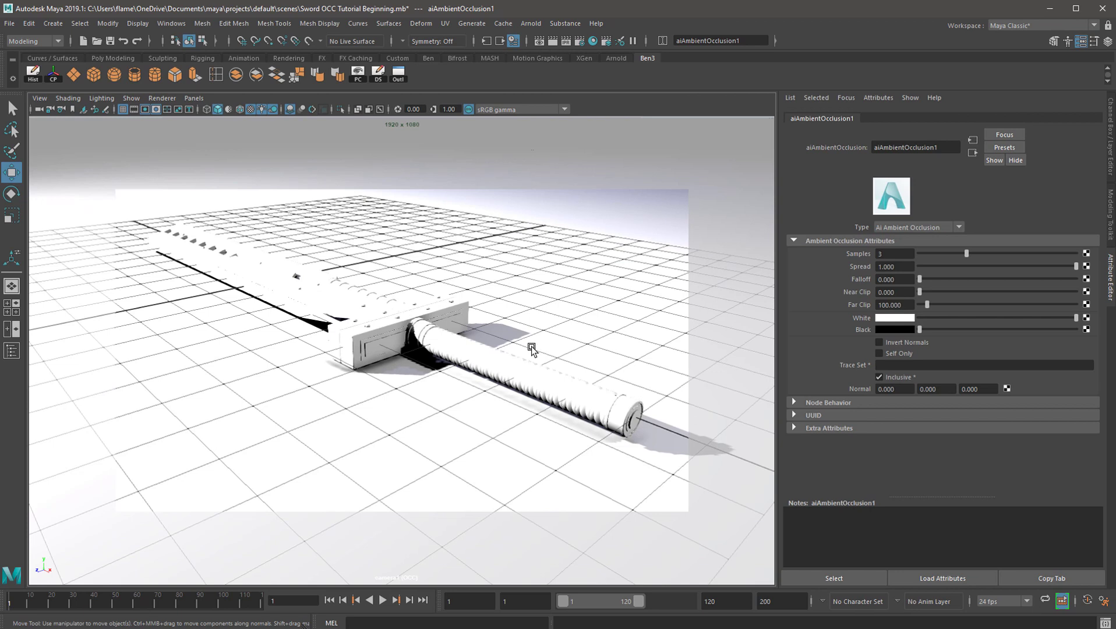
{"action": "left_click", "coordinate": [533, 25]}
{"action": "left_click", "coordinate": [544, 45]}
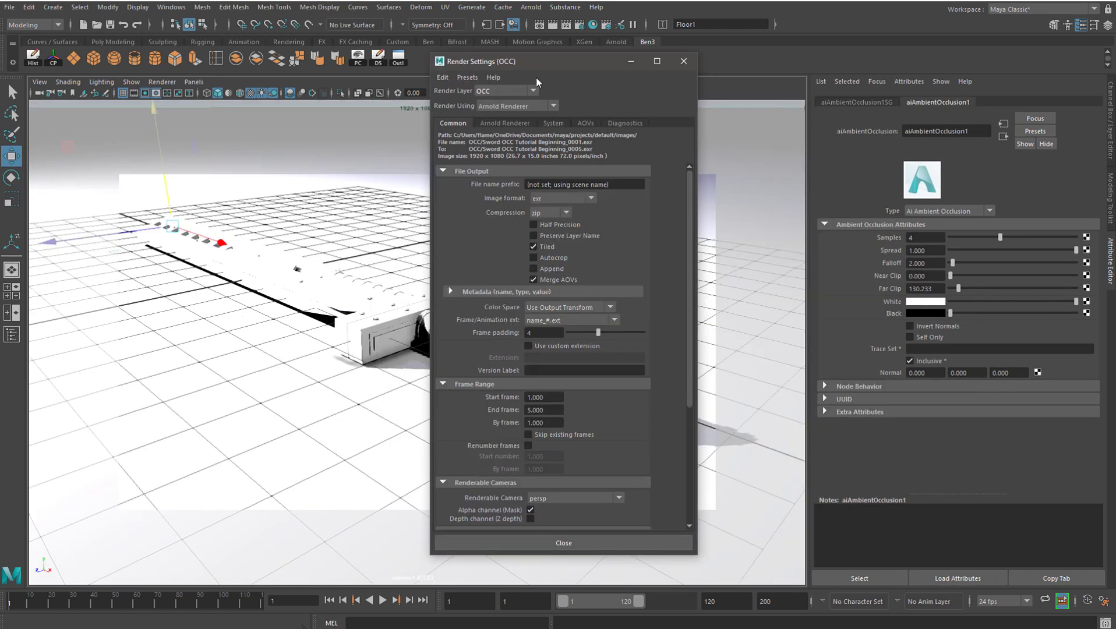
Reopen the Render Settings for the OCC layer and check the renderable camera and the image size's width and height
{"action": "left_click", "coordinate": [683, 61]}
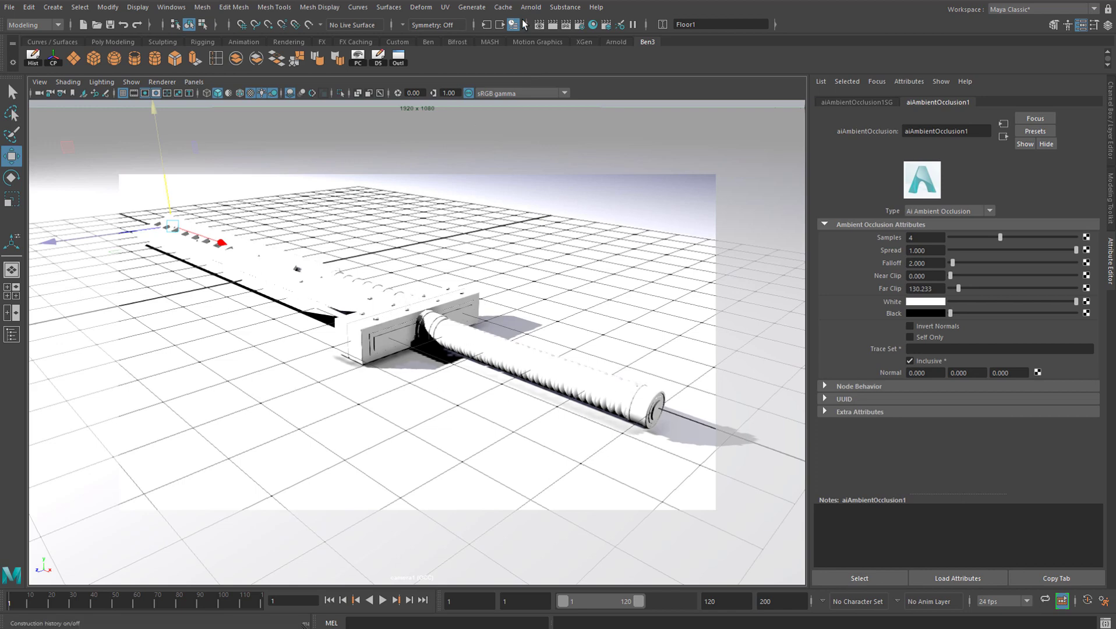
{"action": "left_click", "coordinate": [579, 25]}
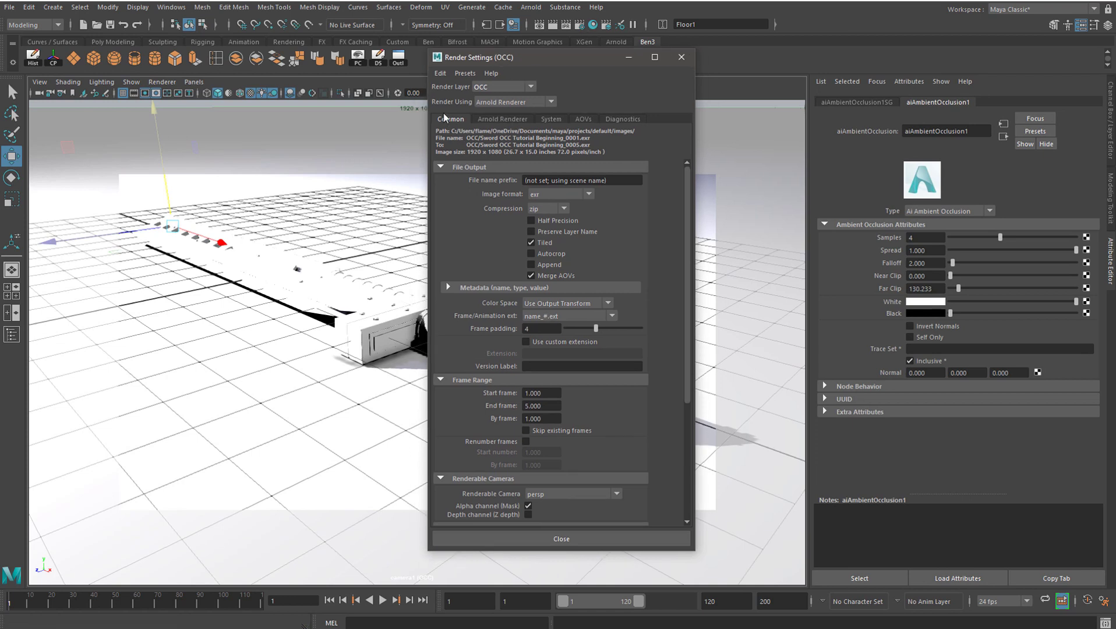
{"action": "scroll", "coordinate": [547, 373], "scroll_direction": "down", "scroll_amount": 5}
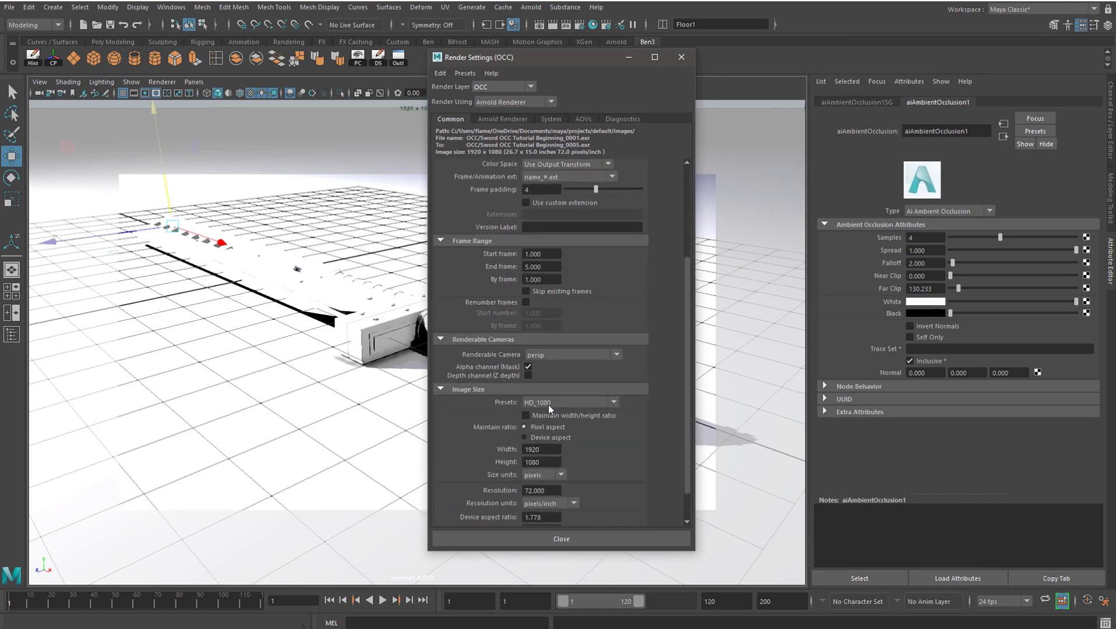
{"action": "scroll", "coordinate": [574, 396], "scroll_direction": "down", "scroll_amount": 1}
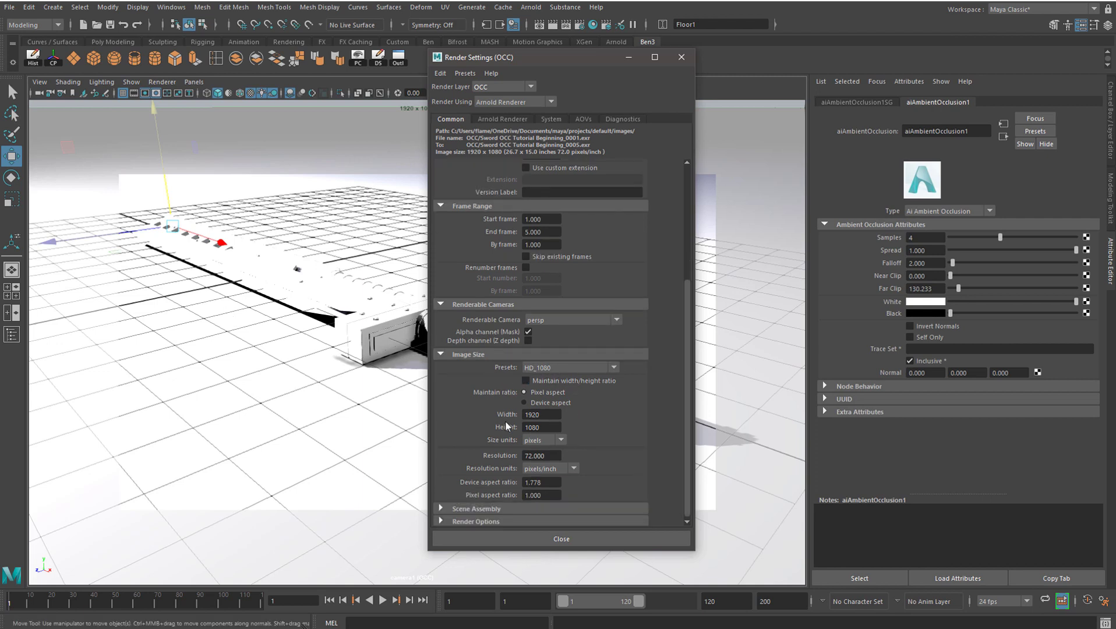
{"action": "double_click", "coordinate": [542, 427]}
Review the Arnold Renderer sampling values for the OCC layer, including Max. Camera (AA) and Adaptive Threshold under Adaptive Sampling
{"action": "left_click", "coordinate": [503, 119]}
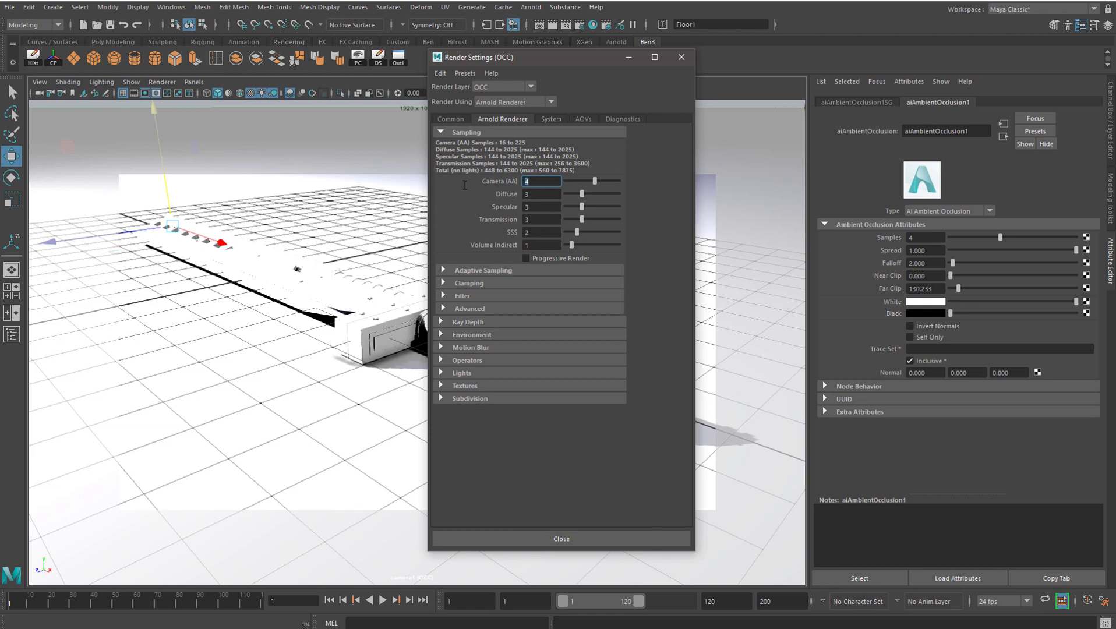
{"action": "double_click", "coordinate": [536, 197]}
{"action": "double_click", "coordinate": [532, 234]}
{"action": "double_click", "coordinate": [545, 243]}
{"action": "left_click", "coordinate": [487, 272]}
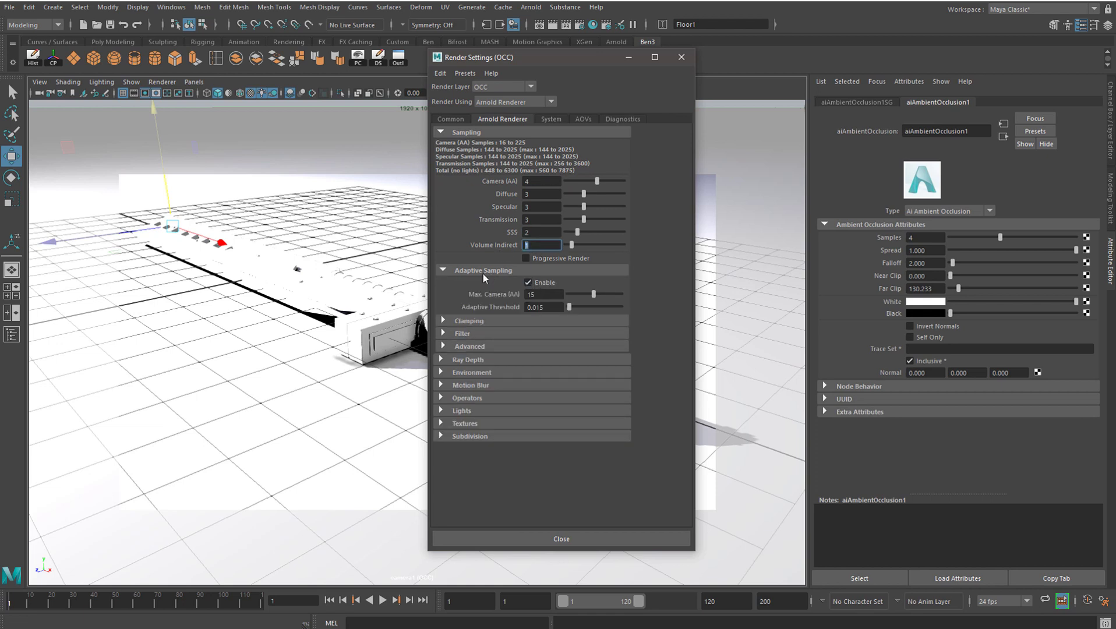
{"action": "double_click", "coordinate": [543, 294]}
{"action": "double_click", "coordinate": [548, 307]}
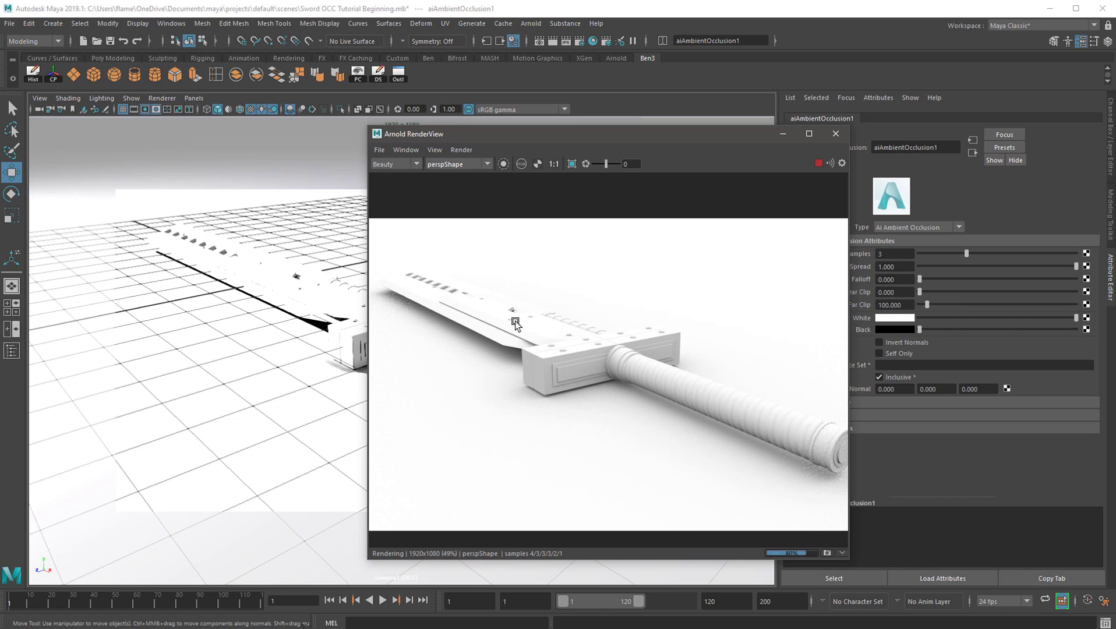
Check the Arnold RenderView's Run IPR option and test live updating by orbiting the perspective viewport
{"action": "mouse_move", "coordinate": [245, 296]}
{"action": "left_mouse_down", "text": "alt"}
{"action": "mouse_move", "coordinate": [209, 296]}
{"action": "mouse_move", "coordinate": [246, 297]}
{"action": "left_mouse_up", "text": "alt"}
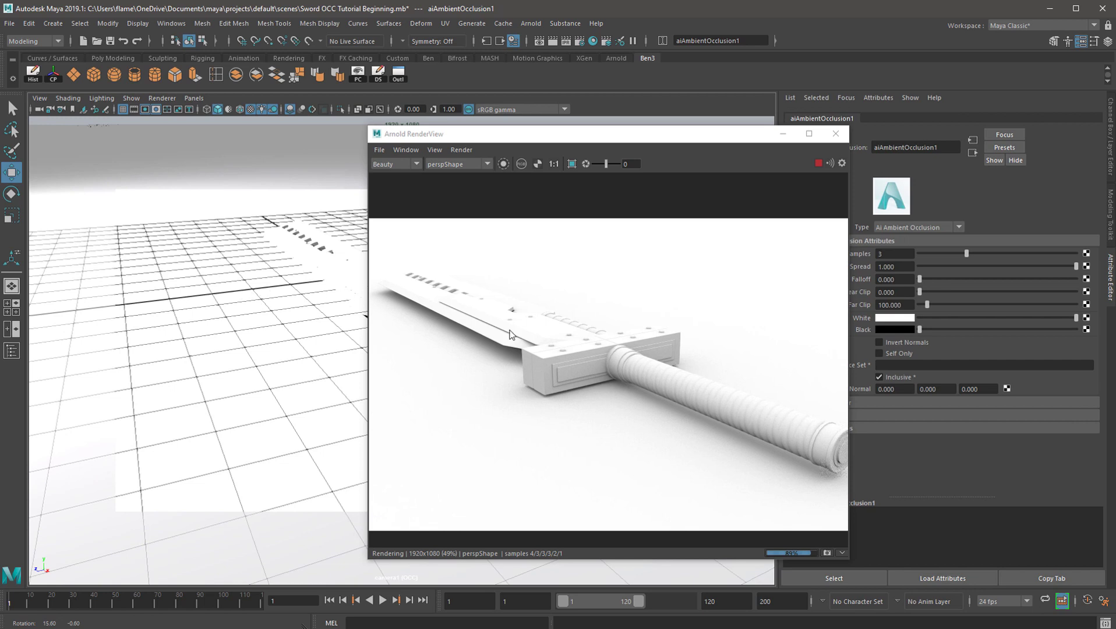
{"action": "left_click", "coordinate": [459, 150]}
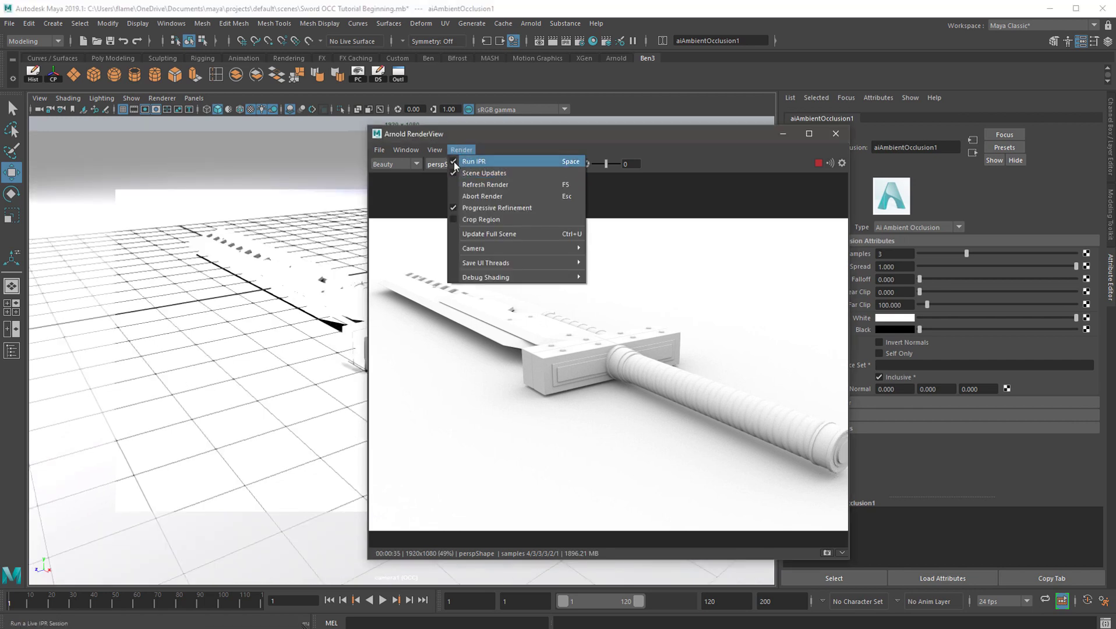
{"action": "left_click", "coordinate": [495, 161]}
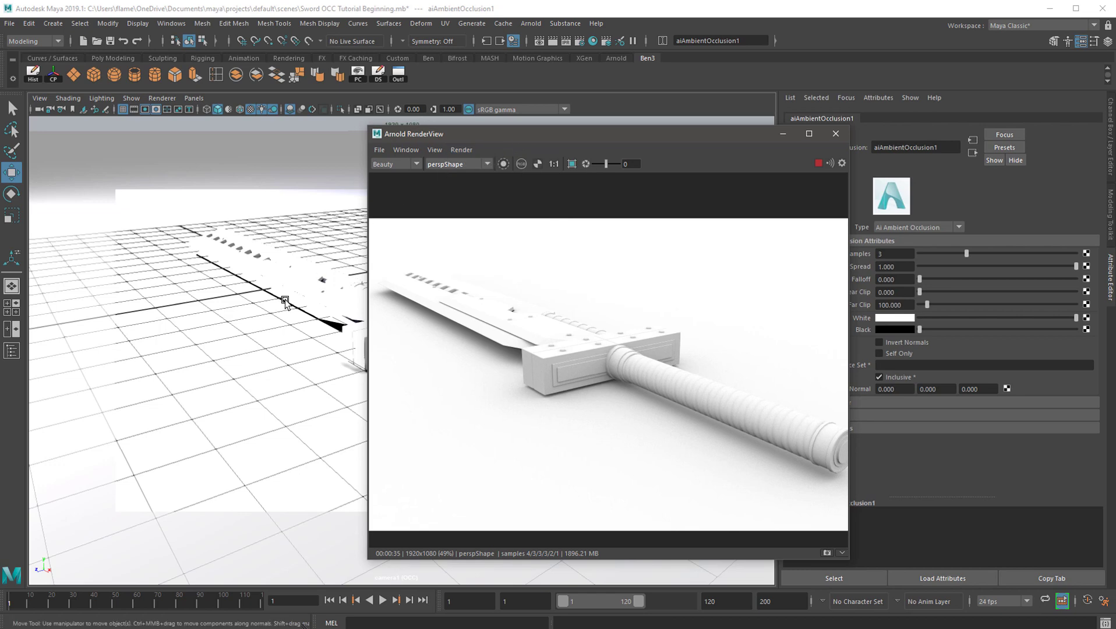
{"action": "mouse_move", "coordinate": [285, 298]}
{"action": "left_mouse_down", "text": "alt"}
{"action": "mouse_move", "coordinate": [262, 301]}
{"action": "mouse_move", "coordinate": [306, 294]}
{"action": "mouse_move", "coordinate": [297, 298]}
{"action": "left_mouse_up", "text": "alt"}
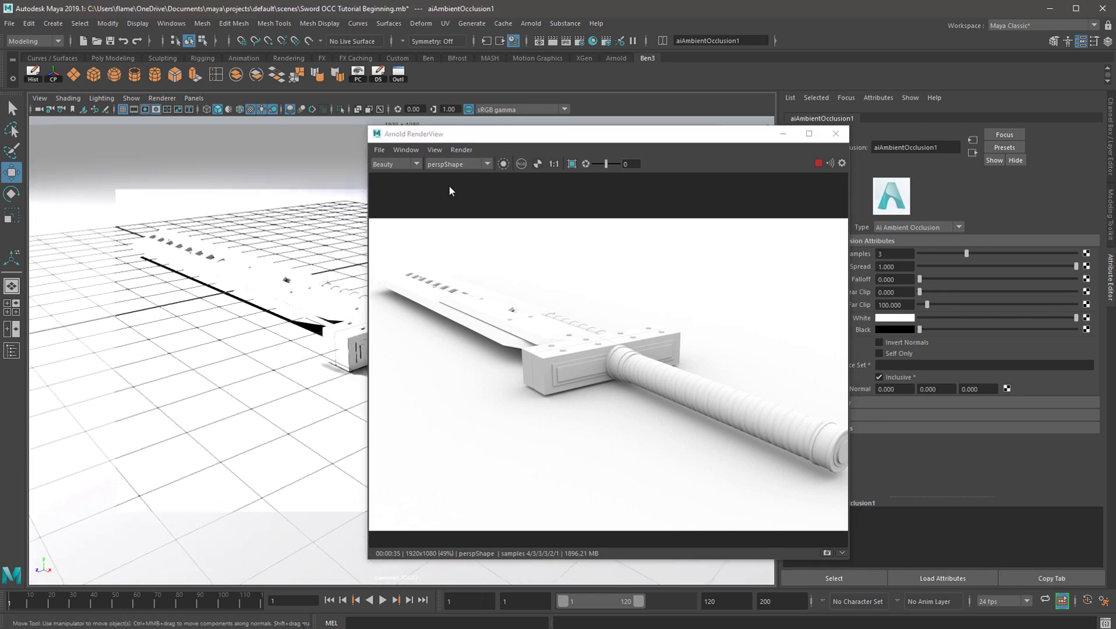
Set the Arnold RenderView's camera to cameraShape1 and inspect the sword's handle in the render
{"action": "left_click", "coordinate": [455, 165]}
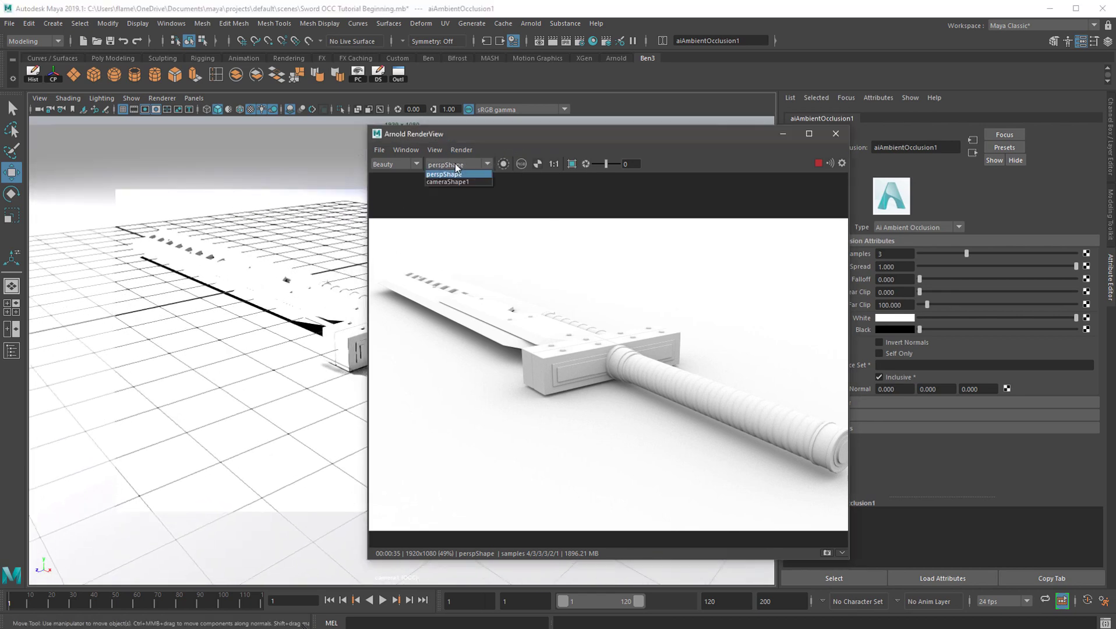
{"action": "left_click", "coordinate": [448, 181]}
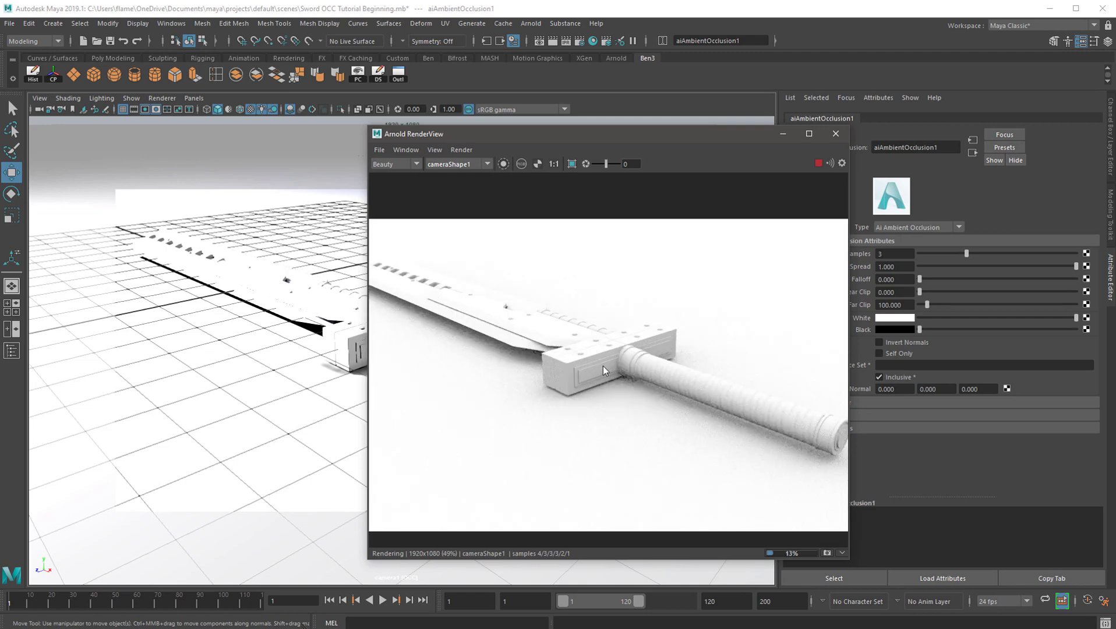
{"action": "scroll", "coordinate": [629, 350], "scroll_direction": "up", "scroll_amount": 6}
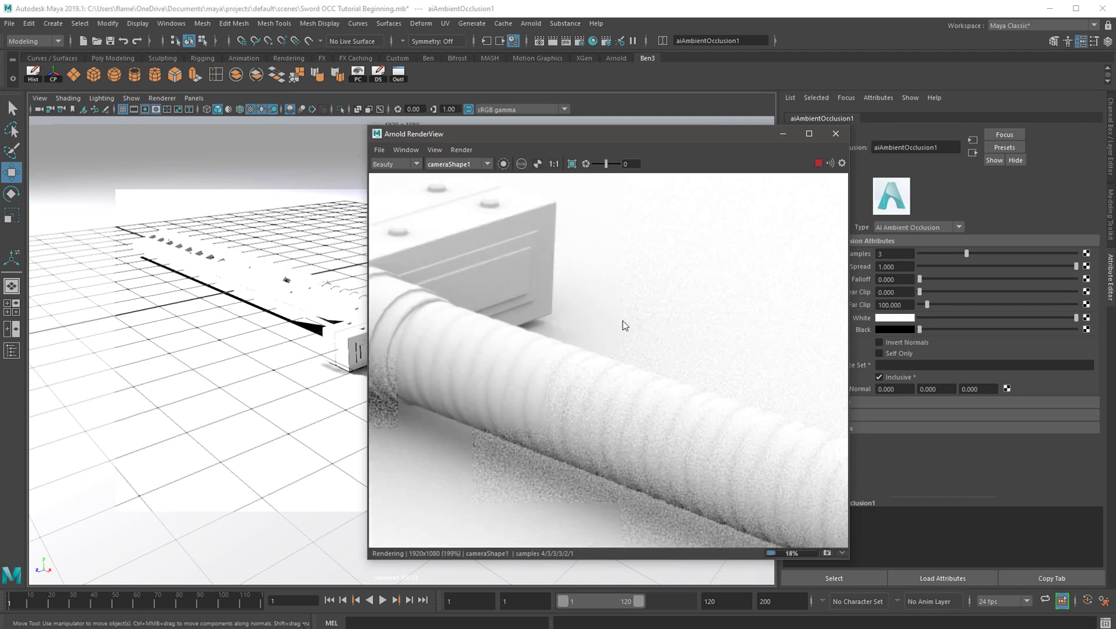
{"action": "scroll", "coordinate": [682, 378], "scroll_direction": "down", "scroll_amount": 6}
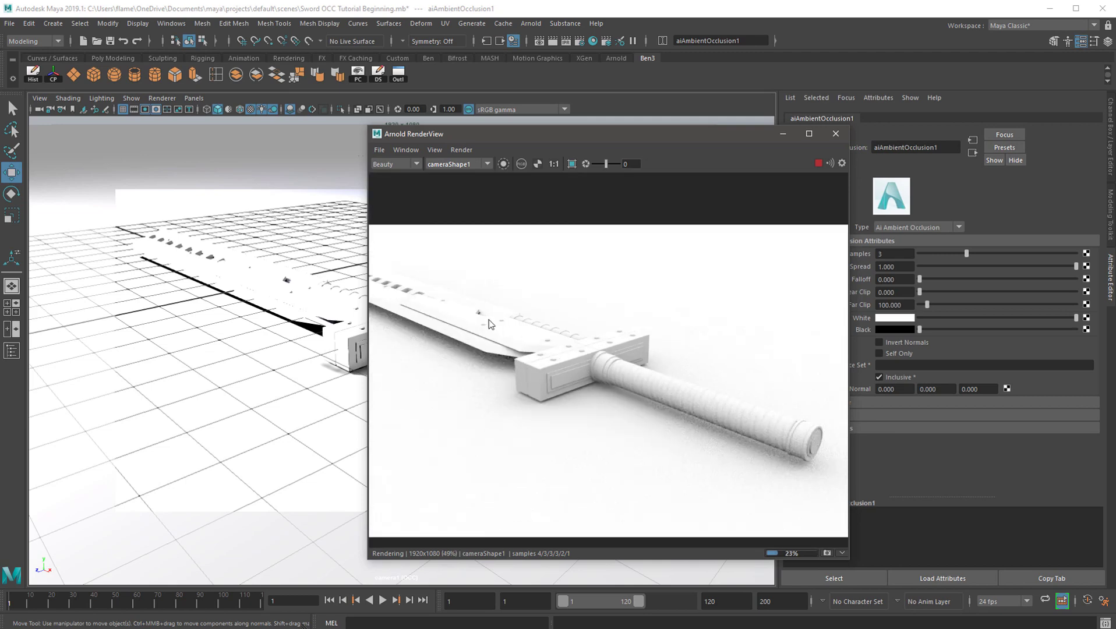
{"action": "scroll", "coordinate": [489, 324], "scroll_direction": "down", "scroll_amount": 2}
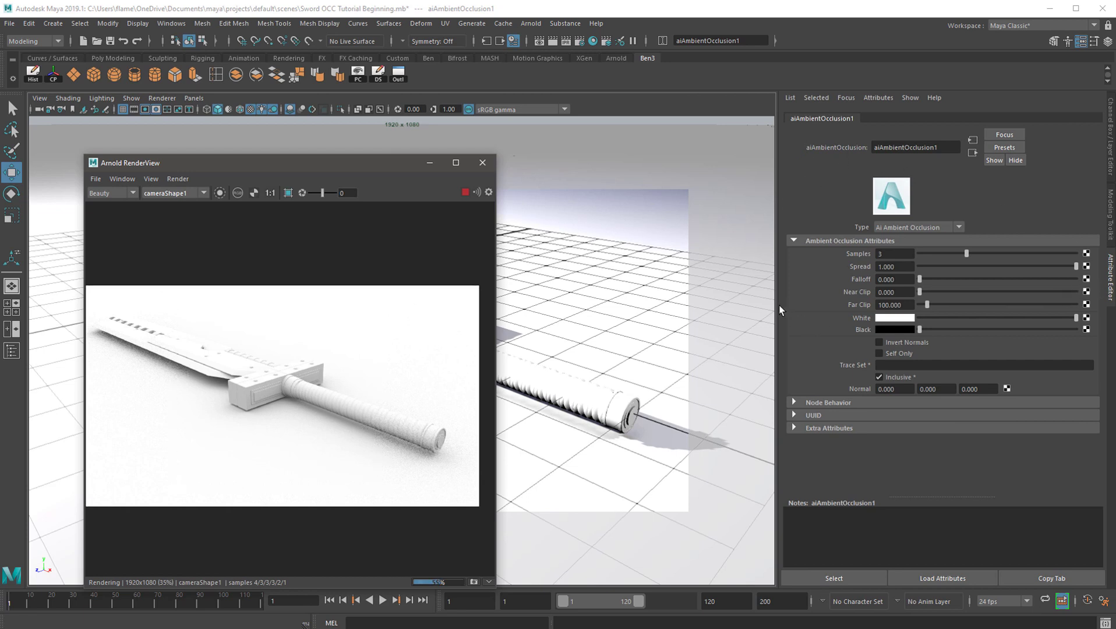
Select the floor in the viewport and show the aiAmbientOcclusion1 shader attributes through its material connections
{"action": "left_click_drag", "start_coordinate": [780, 308], "coordinate": [811, 312]}
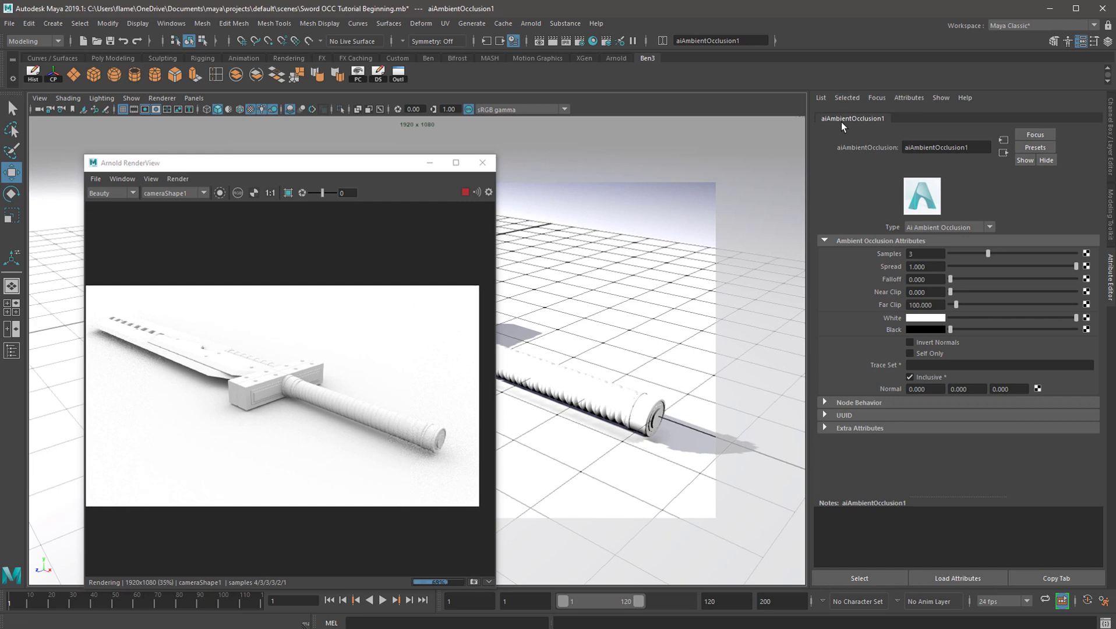
{"action": "left_click", "coordinate": [621, 235]}
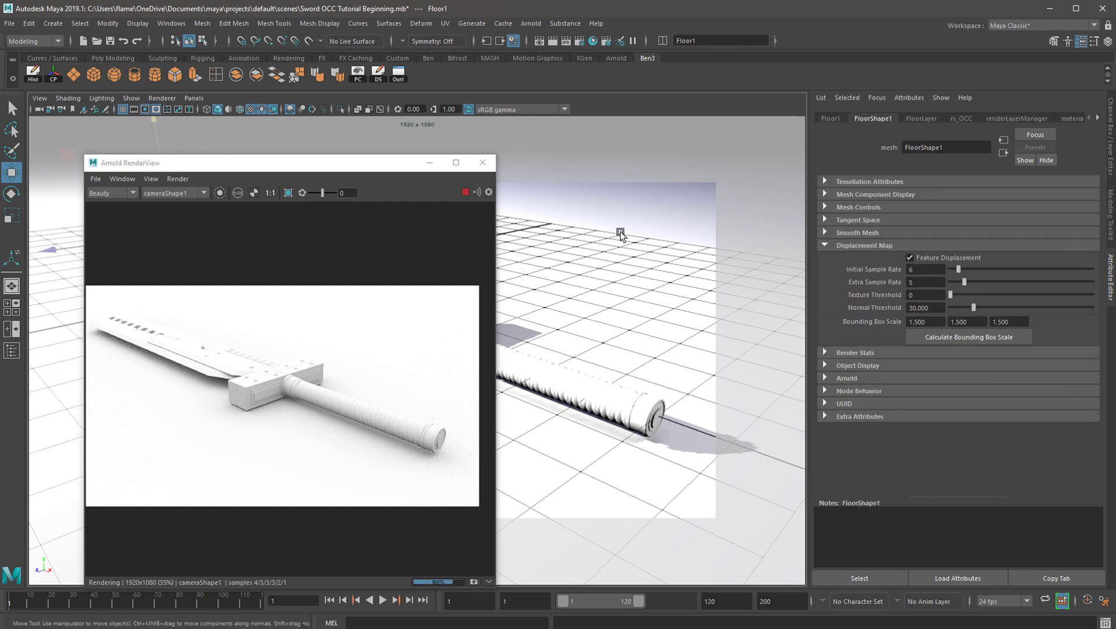
{"action": "left_click", "coordinate": [1099, 117]}
{"action": "left_click", "coordinate": [1099, 117]}
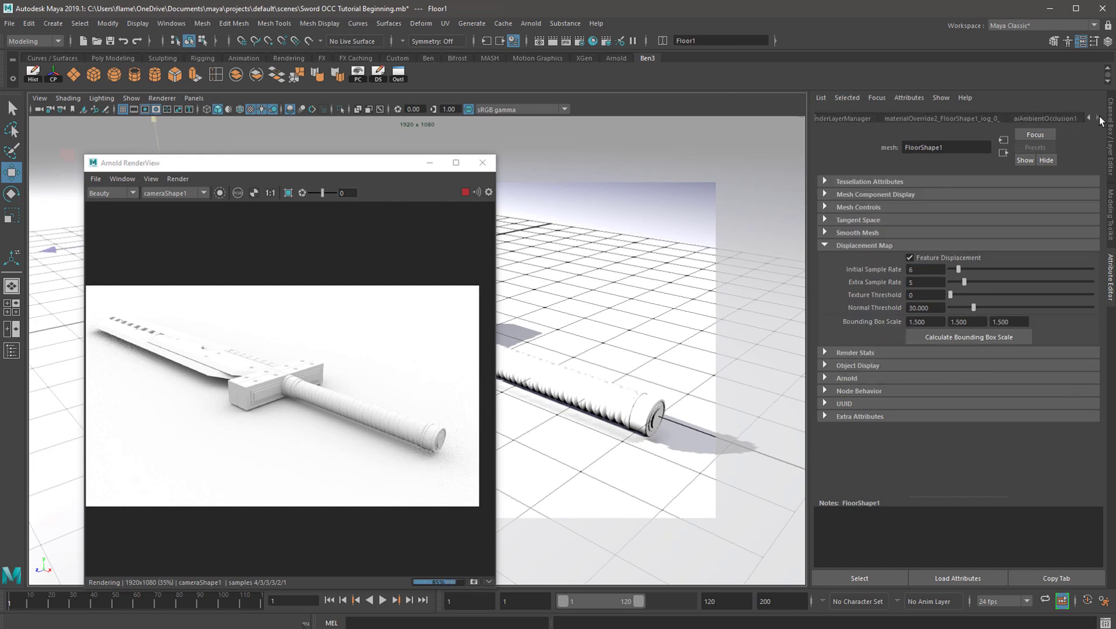
{"action": "left_click", "coordinate": [1035, 120]}
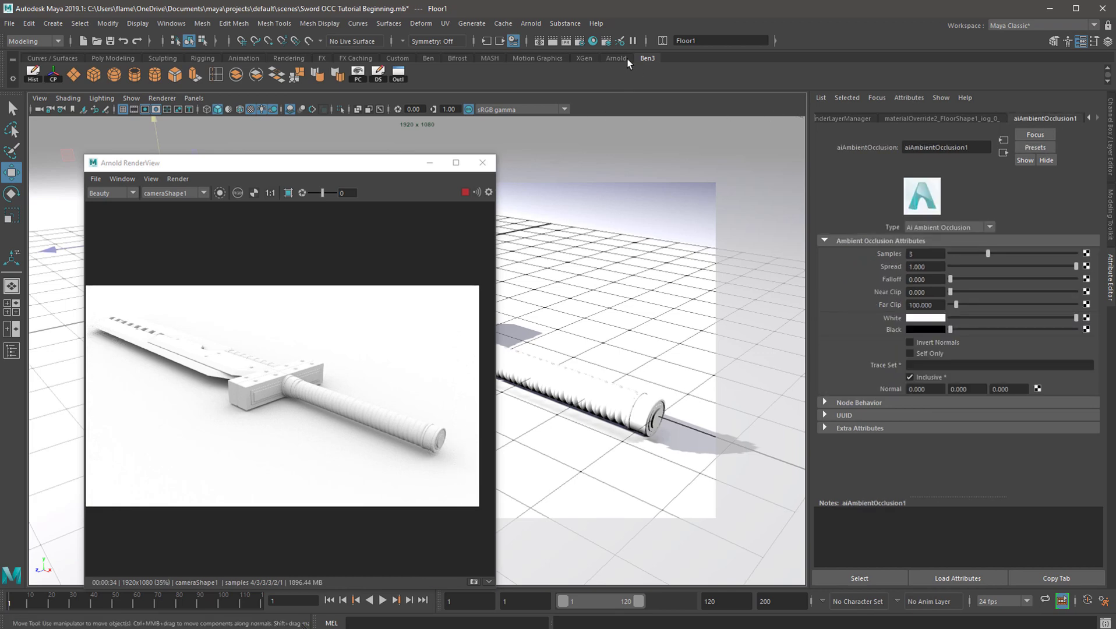
Open the aiAmbientOcclusion1 shader from the OCC layer's material override in the Render Setup editor
{"action": "left_click", "coordinate": [607, 42]}
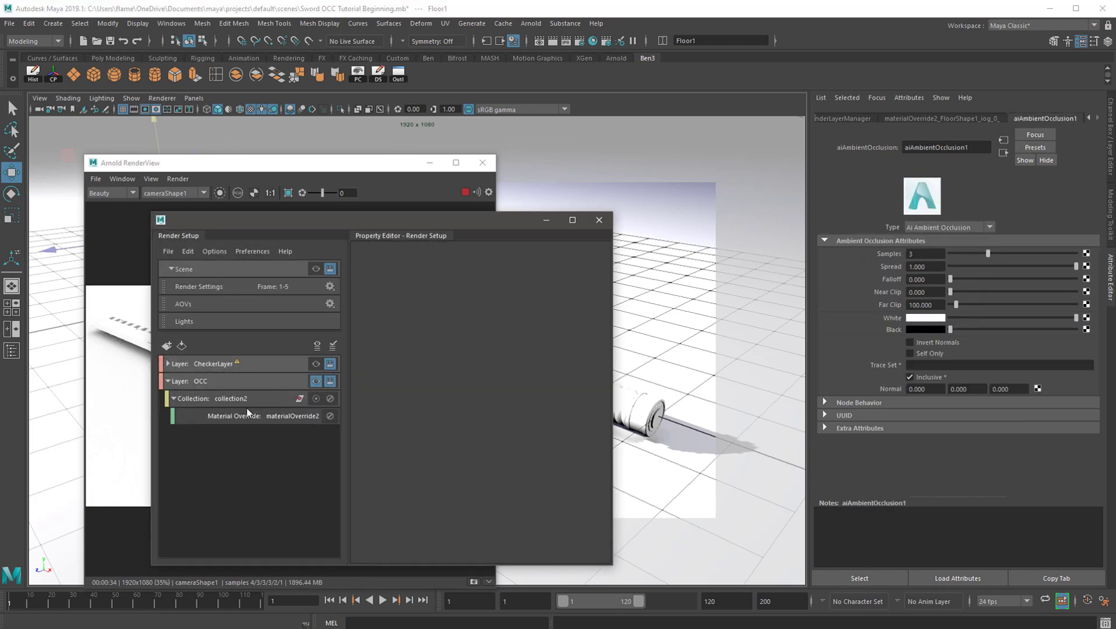
{"action": "left_click", "coordinate": [229, 416]}
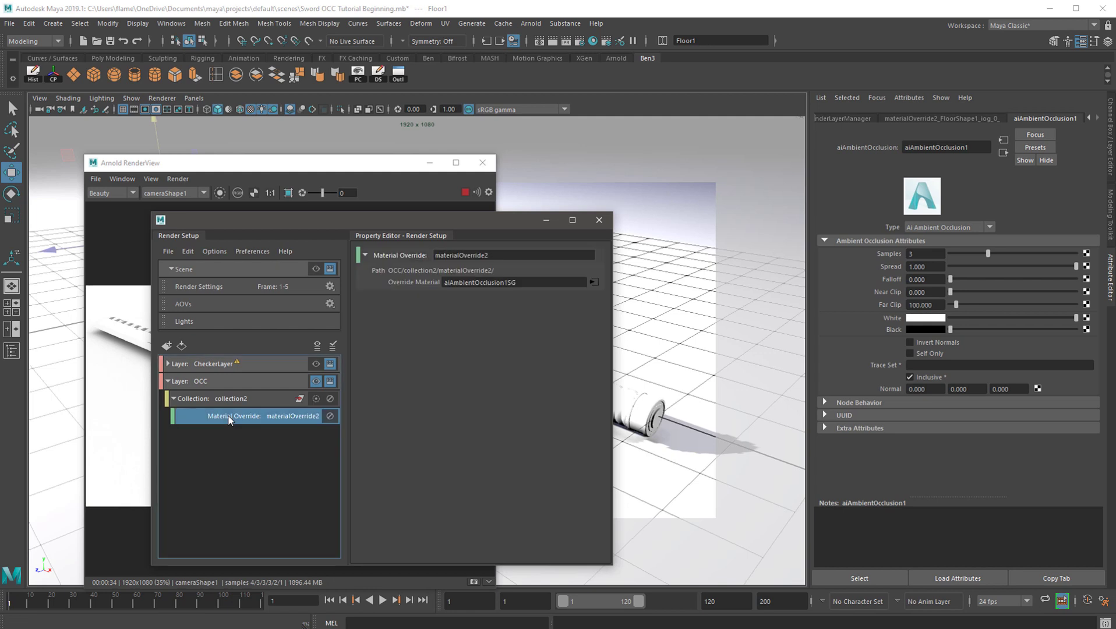
{"action": "left_click", "coordinate": [594, 283]}
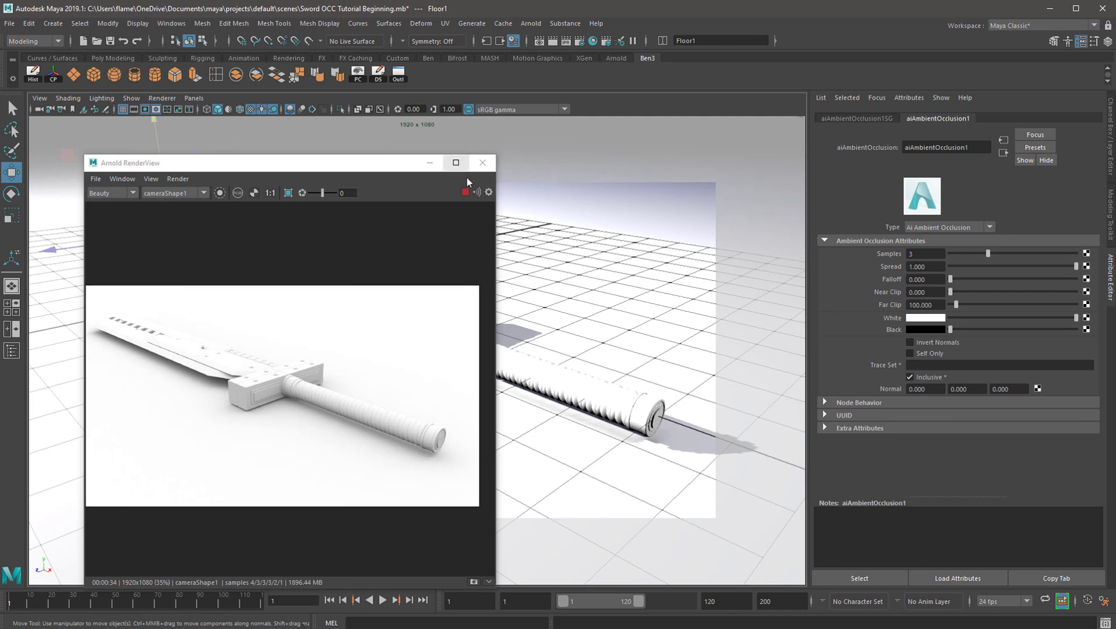
Move and widen the Arnold RenderView window so it sits beside the shader attributes
{"action": "left_click_drag", "start_coordinate": [343, 166], "coordinate": [587, 165]}
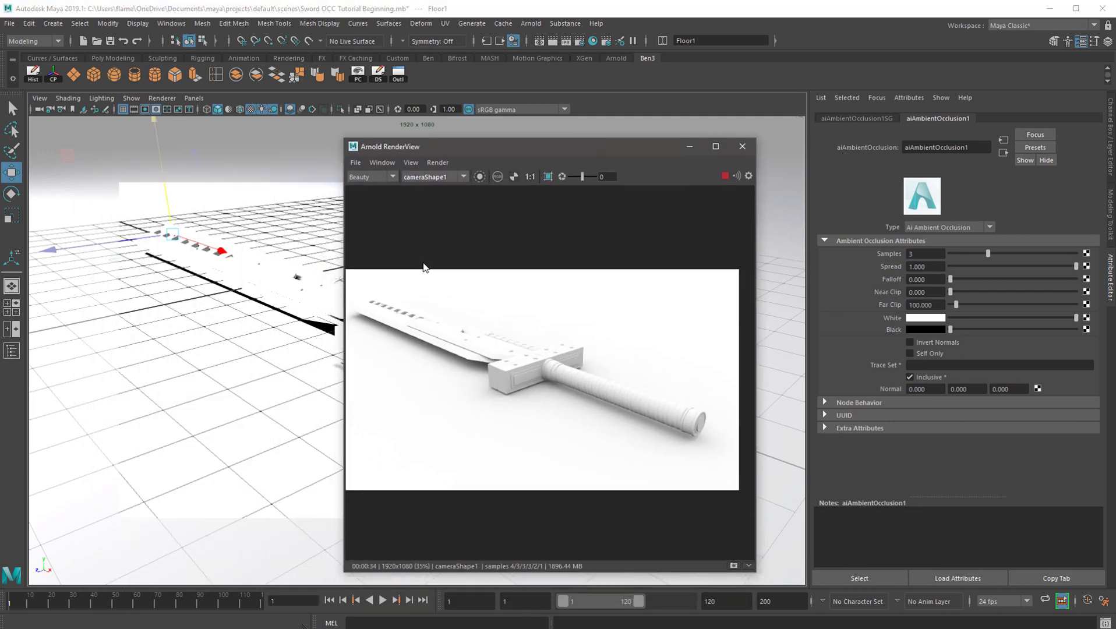
{"action": "left_click_drag", "start_coordinate": [463, 162], "coordinate": [403, 151]}
{"action": "left_click_drag", "start_coordinate": [690, 365], "coordinate": [800, 368]}
Inspect the noise around the sword's handle and guard, and set the ambient occlusion shader's Samples to 4
{"action": "left_click", "coordinate": [926, 254]}
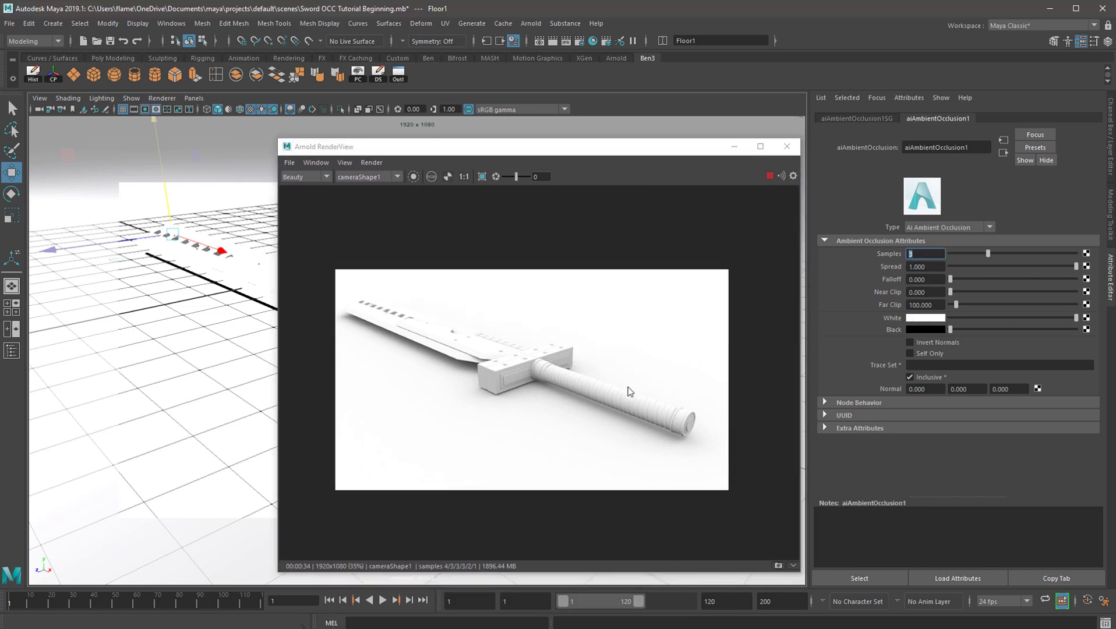
{"action": "scroll", "coordinate": [628, 390], "scroll_direction": "down", "scroll_amount": 2}
{"action": "scroll", "coordinate": [617, 395], "scroll_direction": "up", "scroll_amount": 5}
{"action": "scroll", "coordinate": [589, 350], "scroll_direction": "up", "scroll_amount": 1}
{"action": "scroll", "coordinate": [564, 412], "scroll_direction": "down", "scroll_amount": 3}
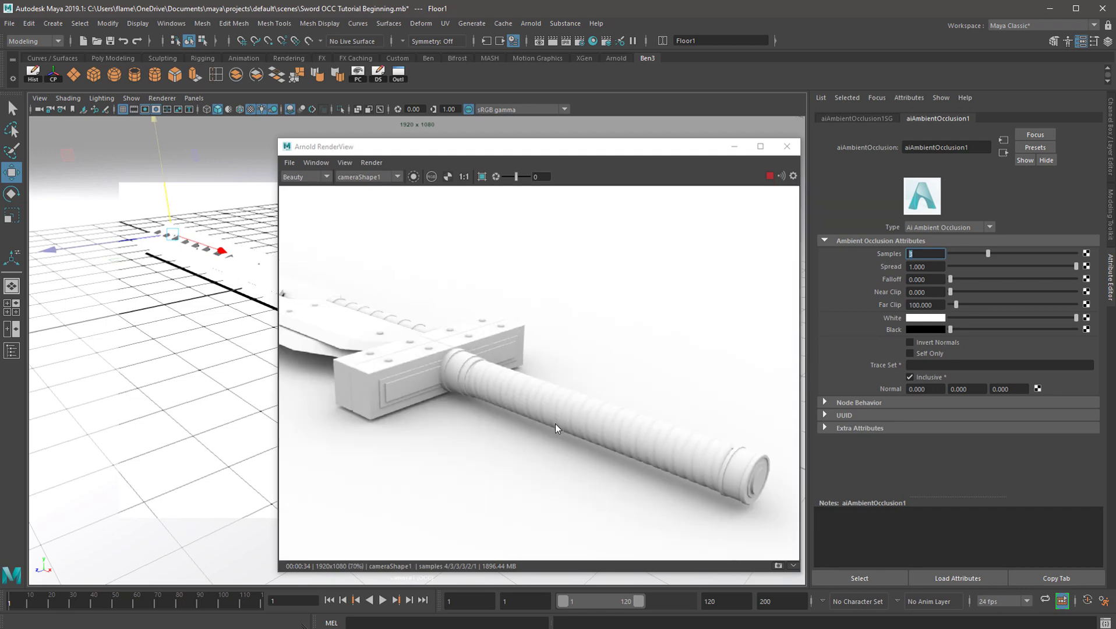
{"action": "scroll", "coordinate": [497, 363], "scroll_direction": "up", "scroll_amount": 2}
{"action": "scroll", "coordinate": [571, 364], "scroll_direction": "down", "scroll_amount": 1}
{"action": "scroll", "coordinate": [571, 364], "scroll_direction": "up", "scroll_amount": 2}
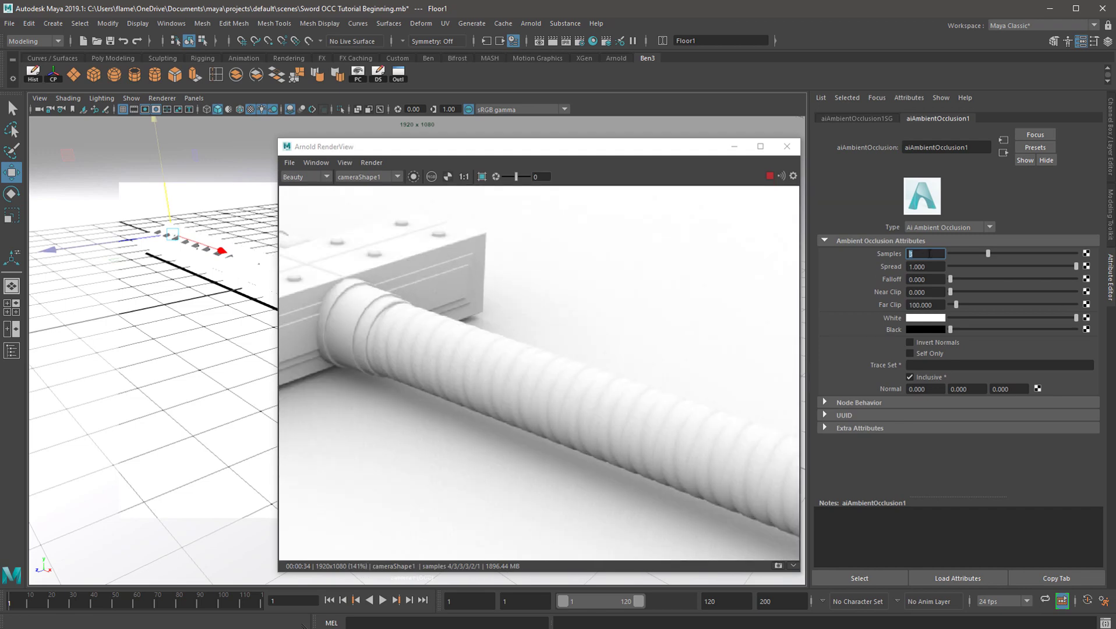
{"action": "key", "text": "Return"}
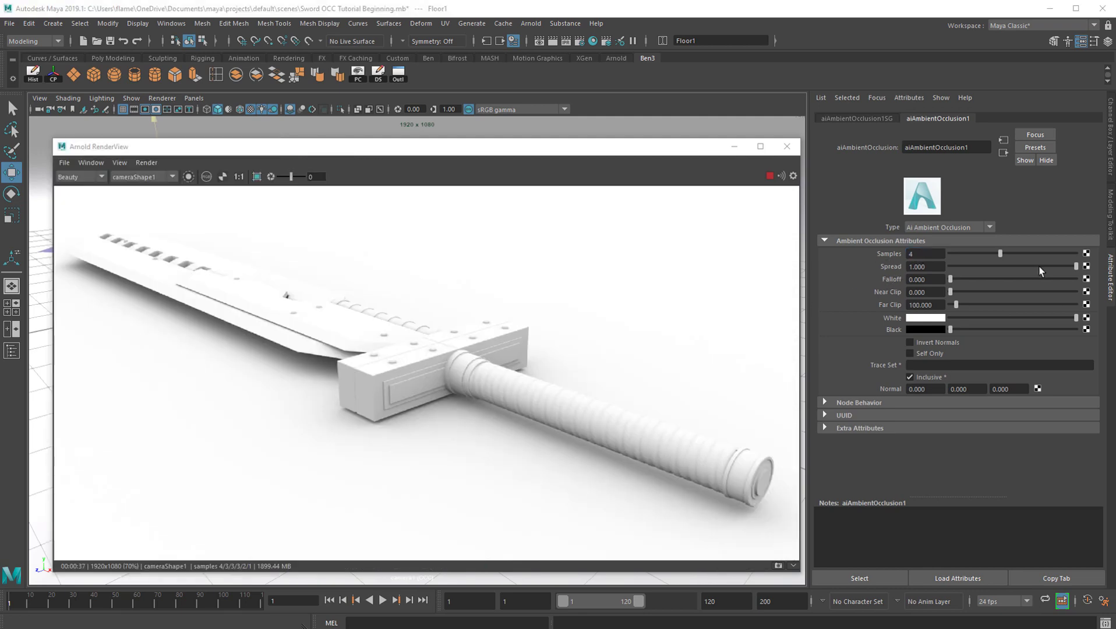
Try a Spread of 0.181 on the ambient occlusion shader and return it to 1
{"action": "left_click_drag", "start_coordinate": [1040, 271], "coordinate": [972, 267]}
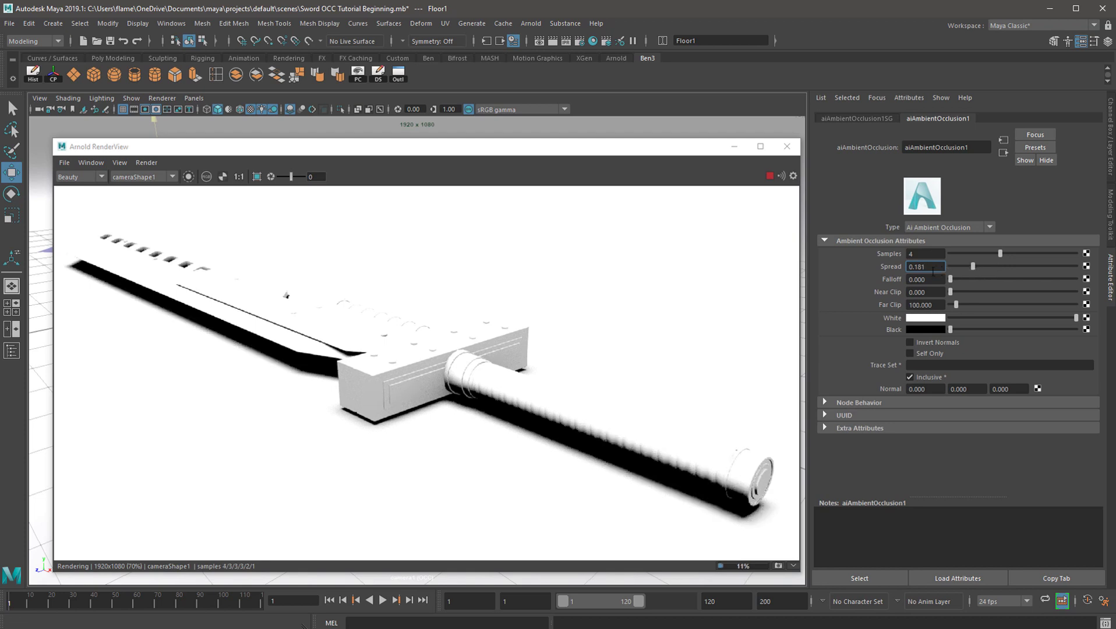
{"action": "left_click_drag", "start_coordinate": [953, 267], "coordinate": [1091, 274]}
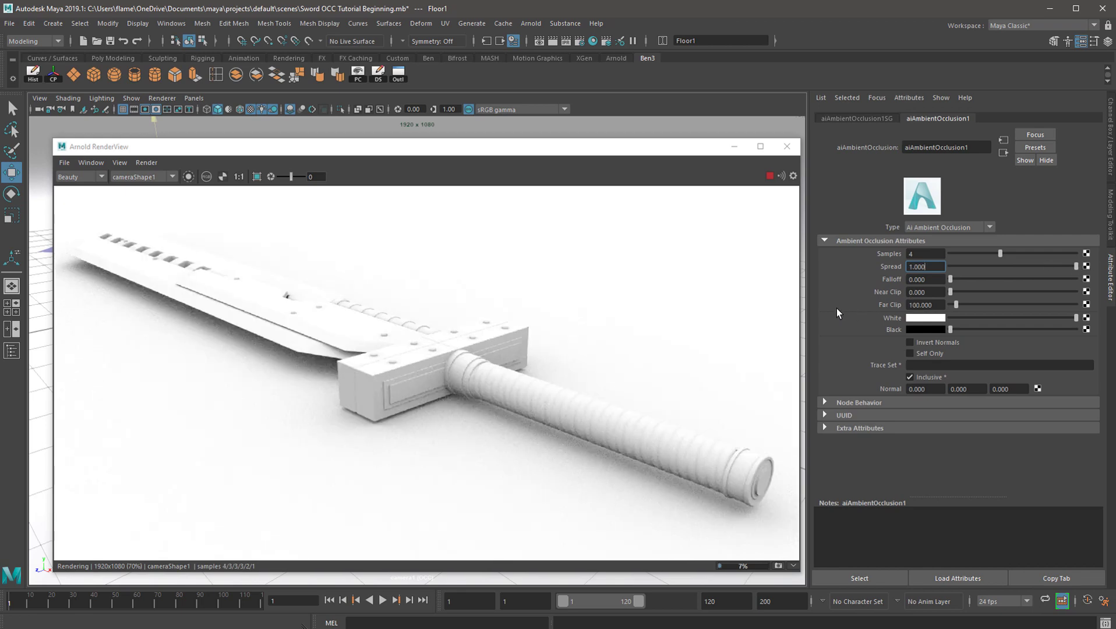
Compare a Falloff of 22.791 in the live render and set the ambient occlusion shader's Falloff to 2
{"action": "left_click", "coordinate": [955, 279]}
{"action": "left_click_drag", "start_coordinate": [958, 281], "coordinate": [978, 279]}
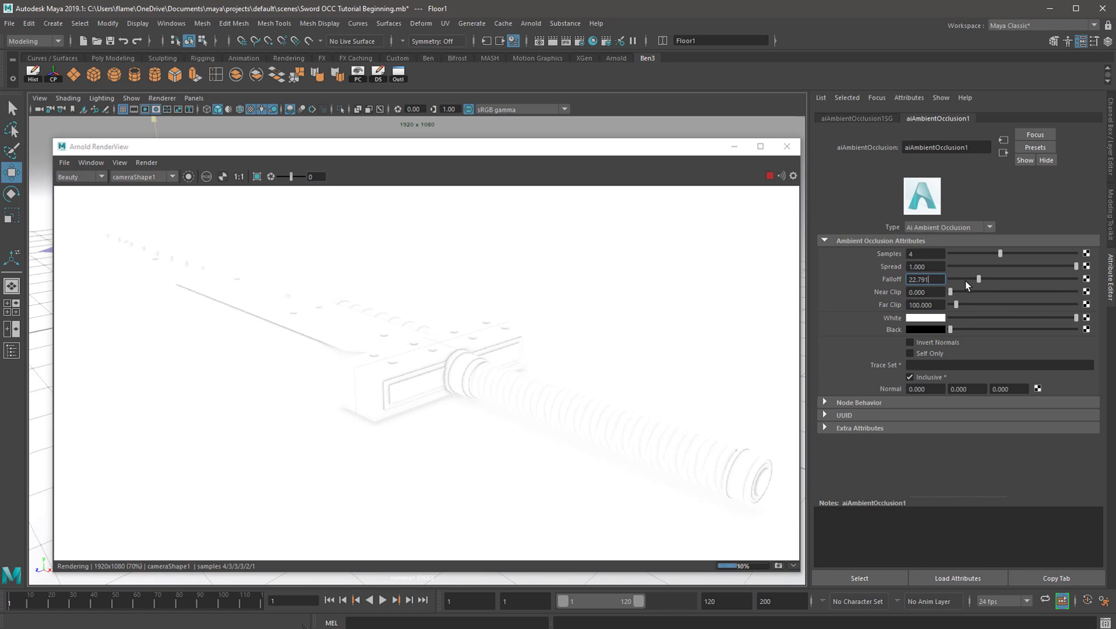
{"action": "left_click_drag", "start_coordinate": [965, 279], "coordinate": [852, 269]}
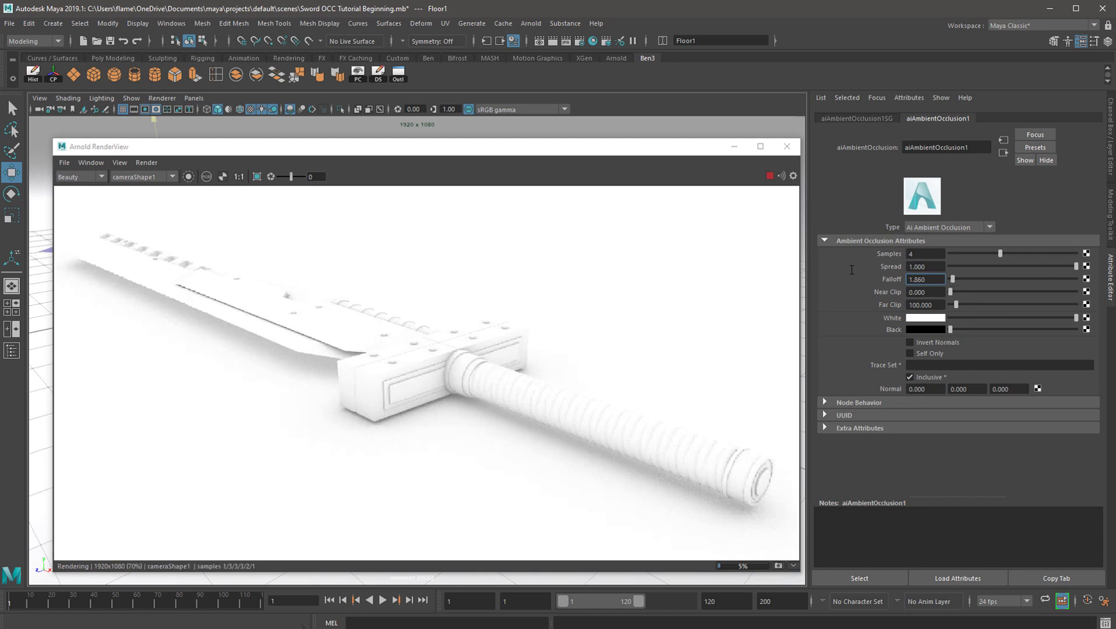
{"action": "type", "text": "2"}
{"action": "key", "text": "Return"}
{"action": "left_click", "coordinate": [473, 401]}
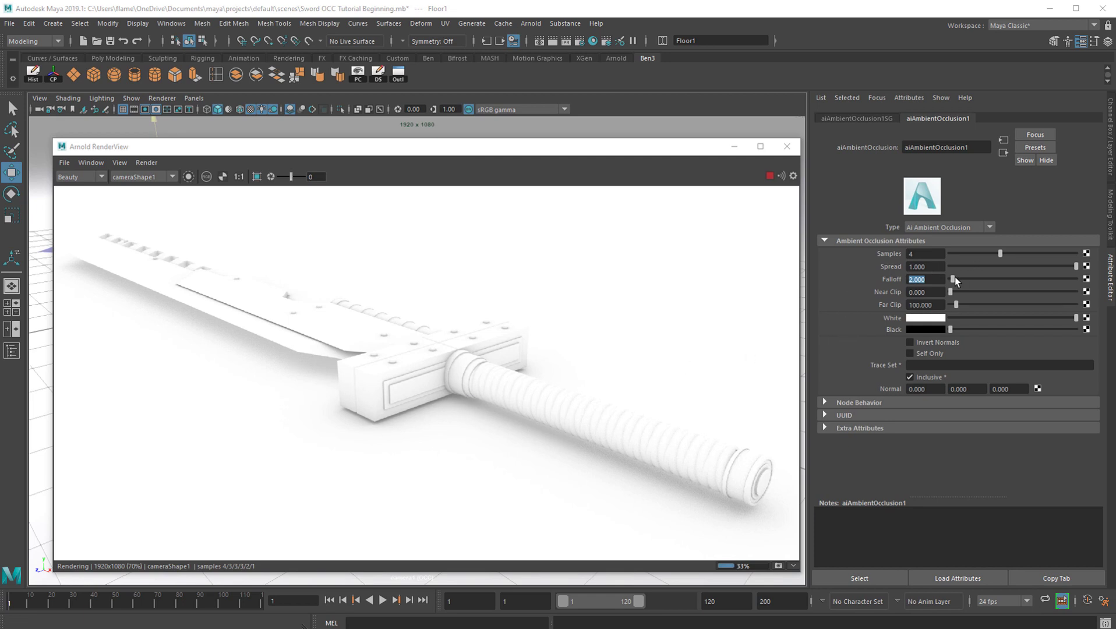
Try a Falloff of 13.488, restore it to 2, and set the shader's Far Clip to 130.233
{"action": "left_click_drag", "start_coordinate": [954, 278], "coordinate": [971, 279]}
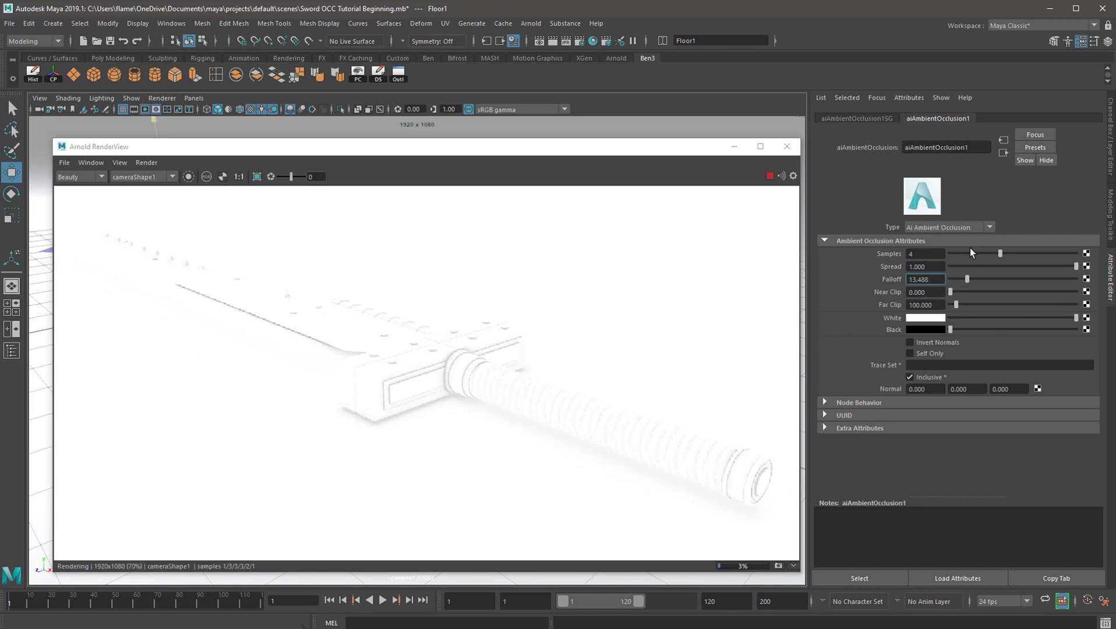
{"action": "double_click", "coordinate": [939, 279]}
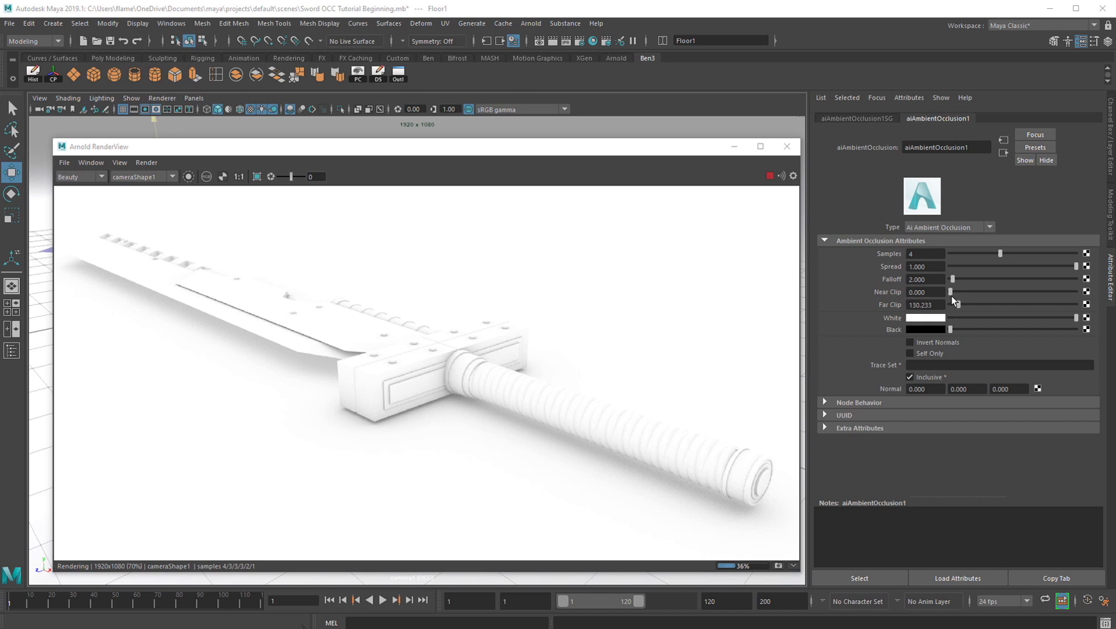
{"action": "left_click_drag", "start_coordinate": [951, 293], "coordinate": [928, 293]}
{"action": "mouse_move", "coordinate": [952, 330]}
{"action": "left_mouse_down"}
{"action": "mouse_move", "coordinate": [1033, 337]}
{"action": "mouse_move", "coordinate": [947, 331]}
{"action": "left_mouse_up"}
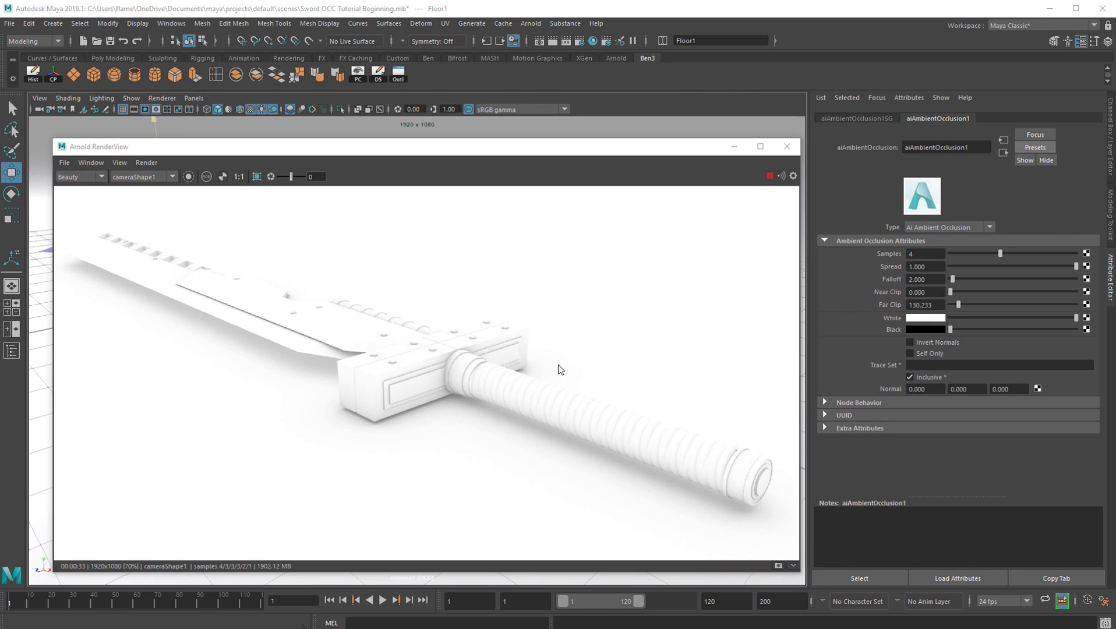
Save the ambient occlusion shader's current settings as a named attribute preset
{"action": "left_click", "coordinate": [1034, 147]}
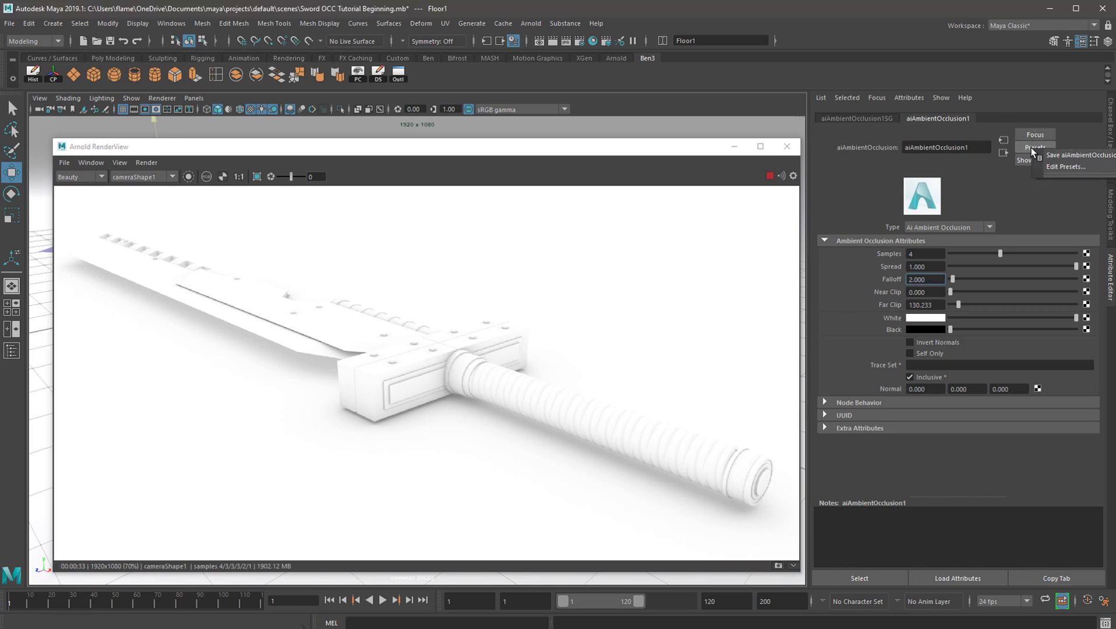
{"action": "left_click", "coordinate": [1068, 155]}
{"action": "type", "text": "Ben4"}
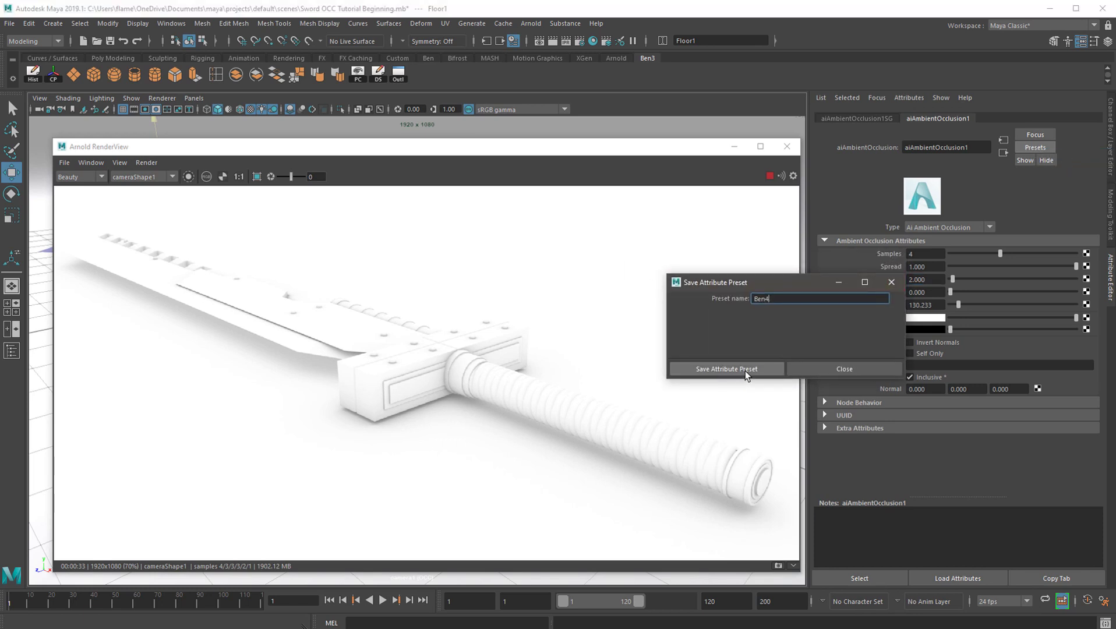
{"action": "left_click", "coordinate": [745, 371]}
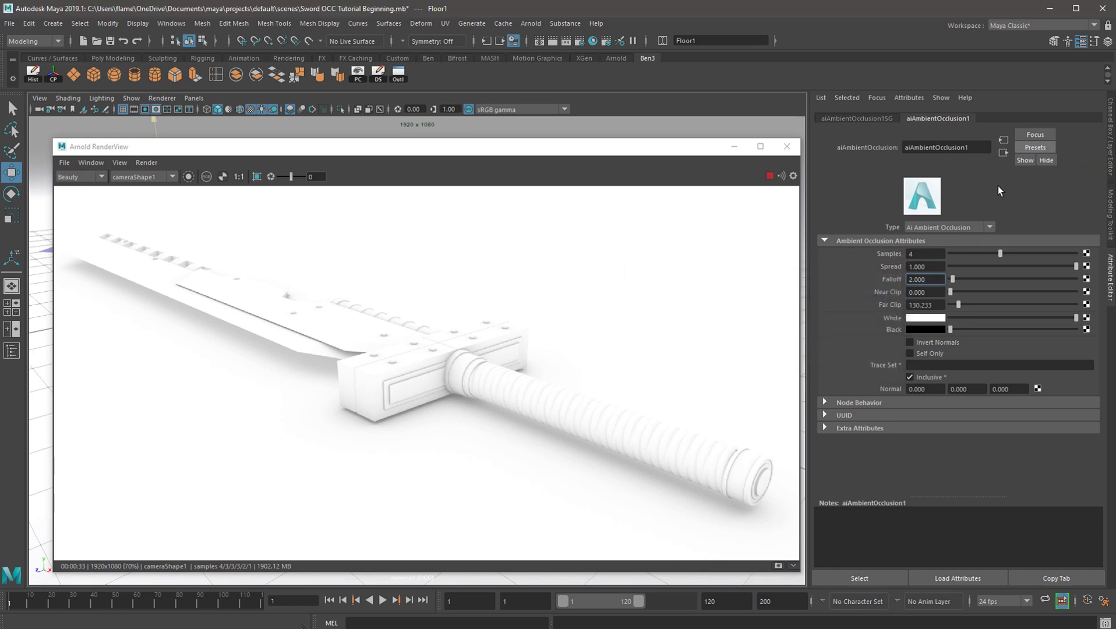
{"action": "left_click", "coordinate": [1033, 150]}
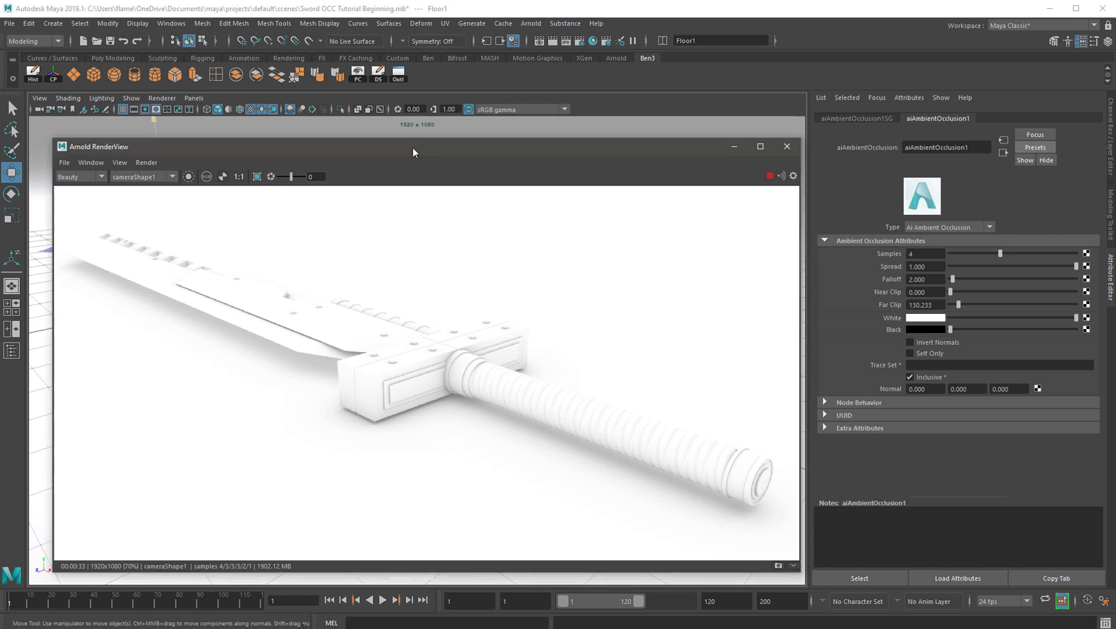
Save the rendered ambient occlusion image from the Arnold RenderView as swordOCC.exr in the project's images folder
{"action": "left_click_drag", "start_coordinate": [413, 147], "coordinate": [460, 168]}
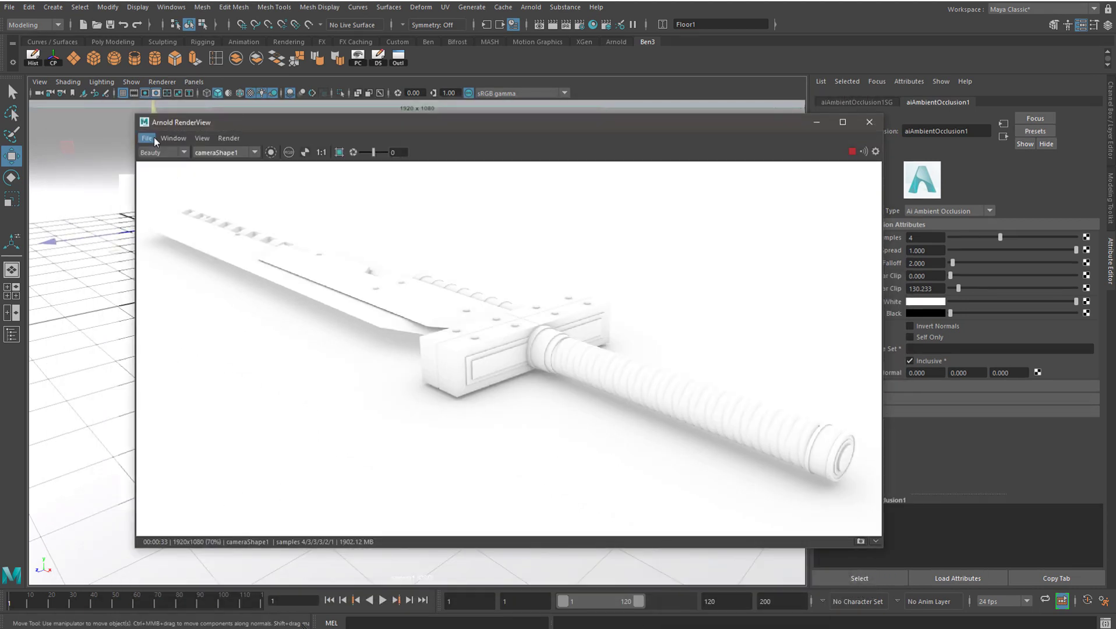
{"action": "left_click", "coordinate": [173, 138]}
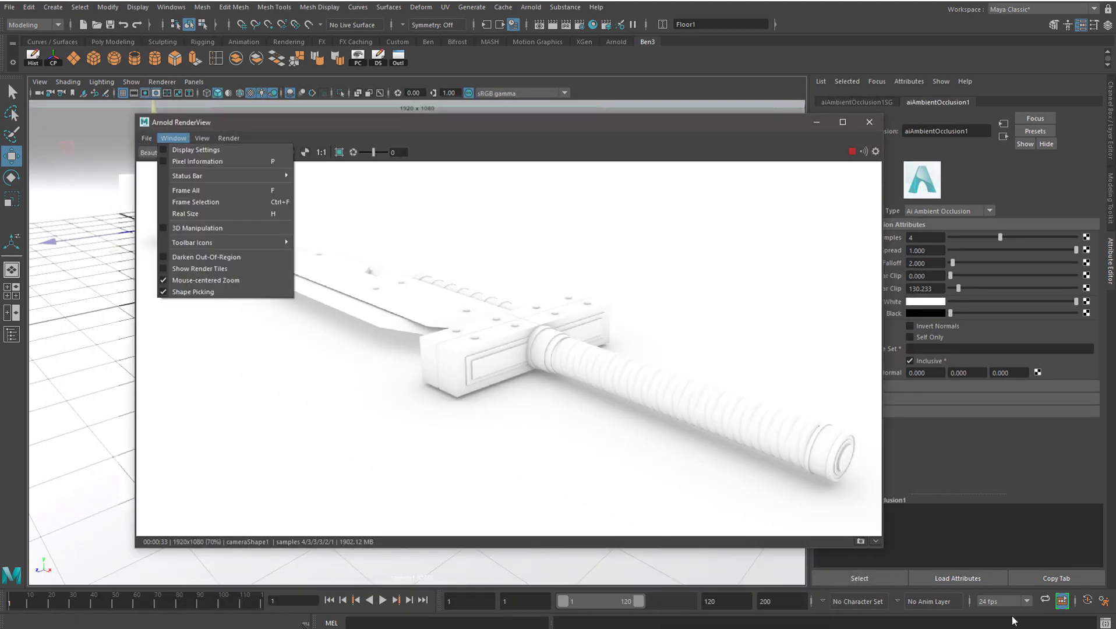
{"action": "left_click", "coordinate": [219, 118]}
{"action": "left_click_drag", "start_coordinate": [204, 122], "coordinate": [167, 135]}
{"action": "left_click", "coordinate": [138, 166]}
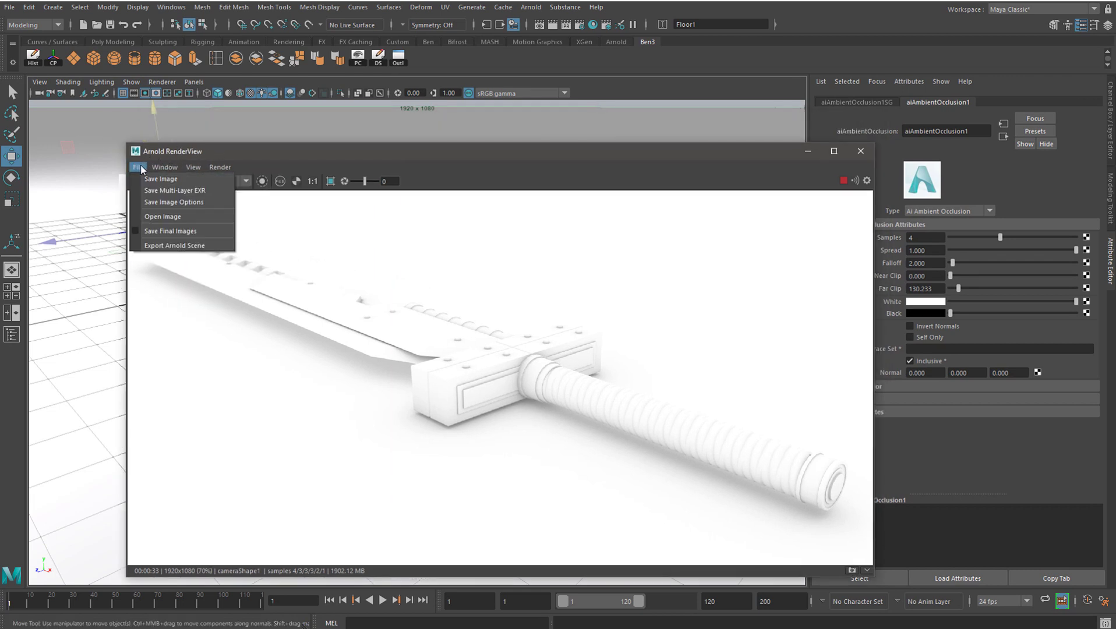
{"action": "left_click", "coordinate": [154, 179]}
{"action": "left_click", "coordinate": [269, 532]}
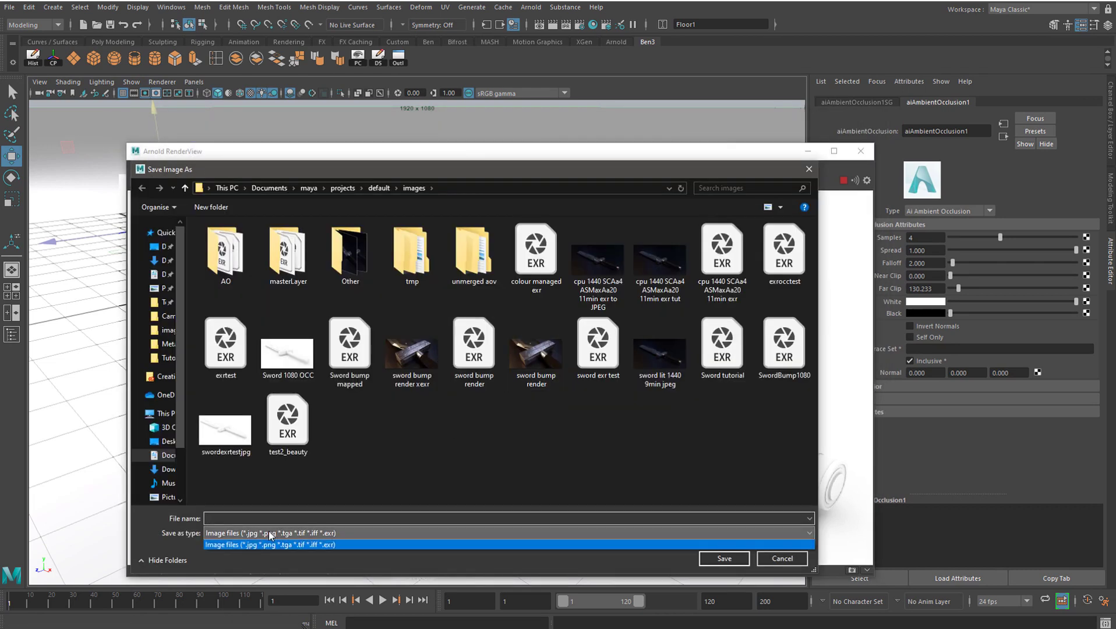
{"action": "left_click", "coordinate": [257, 518]}
{"action": "type", "text": "swordOCC."}
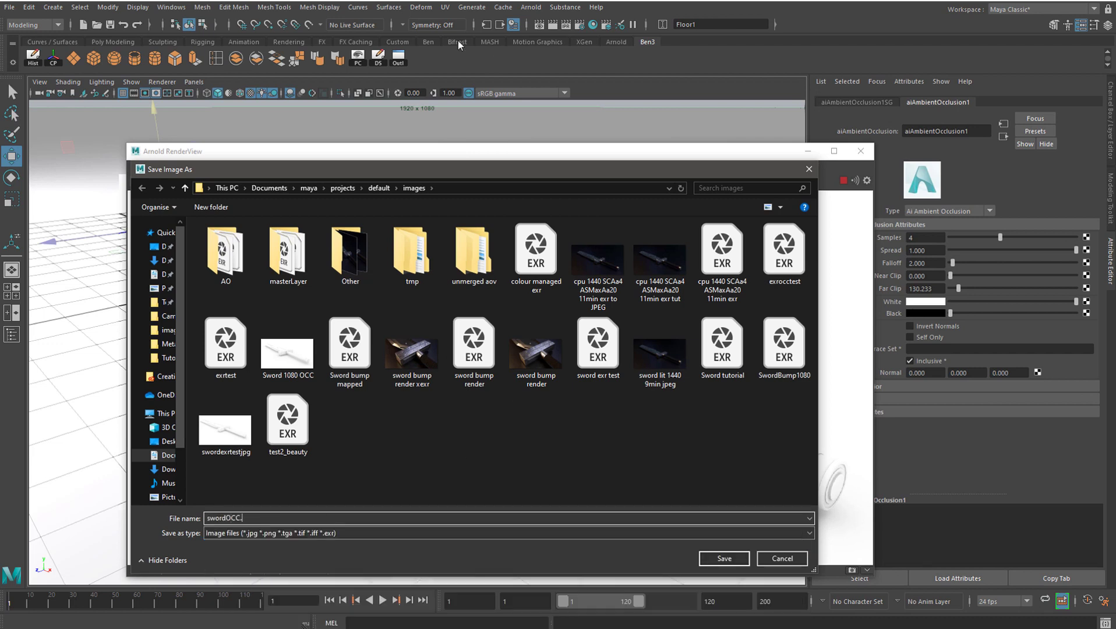
{"action": "left_click_drag", "start_coordinate": [273, 171], "coordinate": [377, 197]}
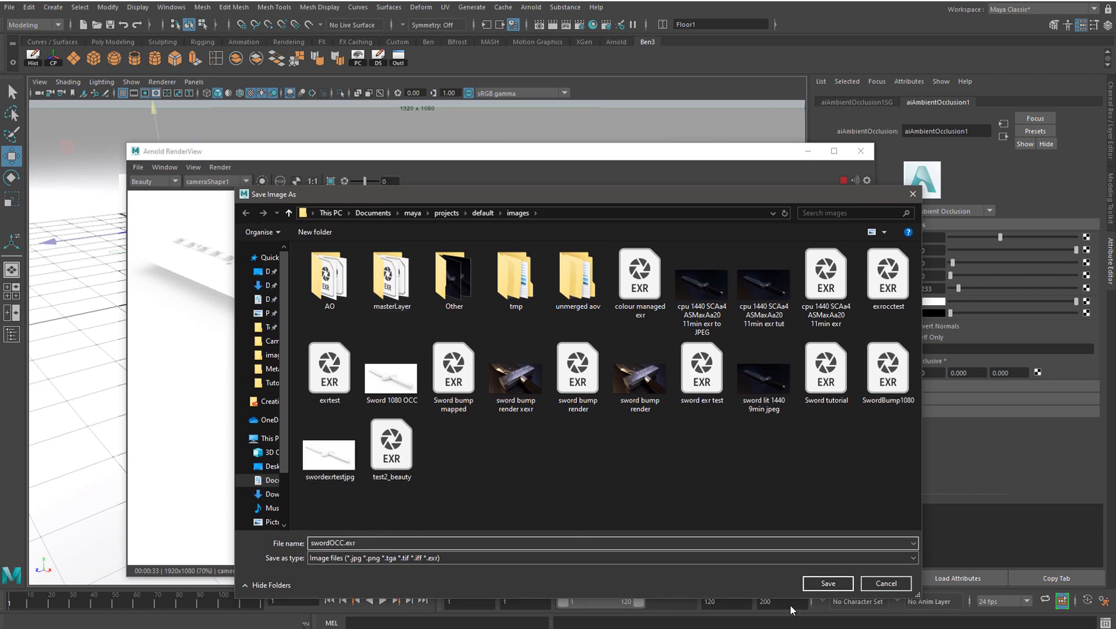
{"action": "left_click", "coordinate": [384, 558]}
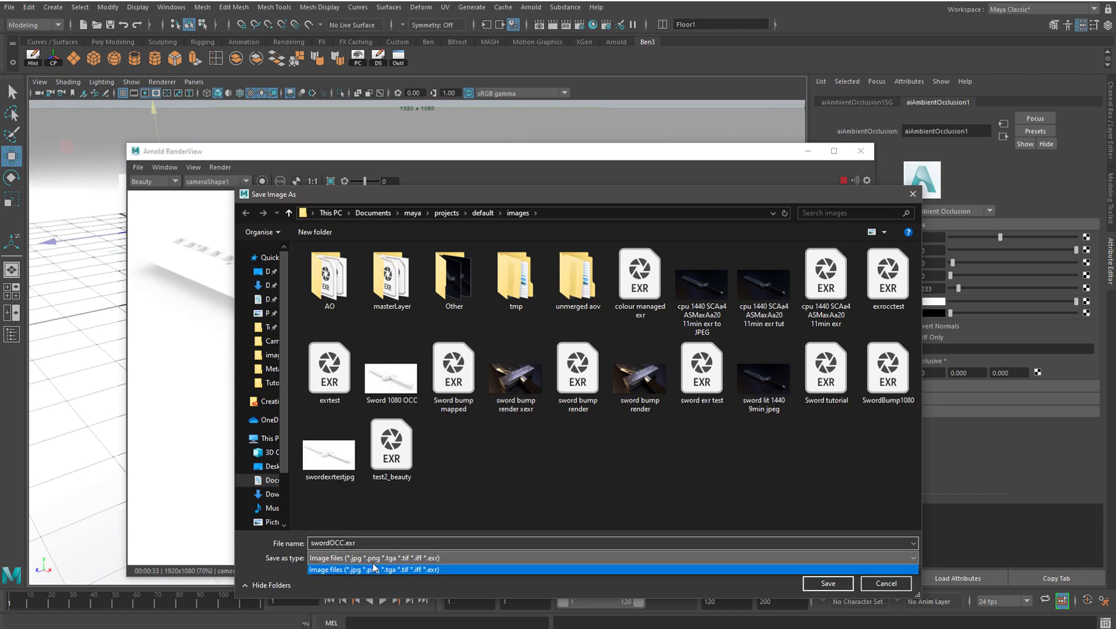
{"action": "left_click", "coordinate": [389, 569]}
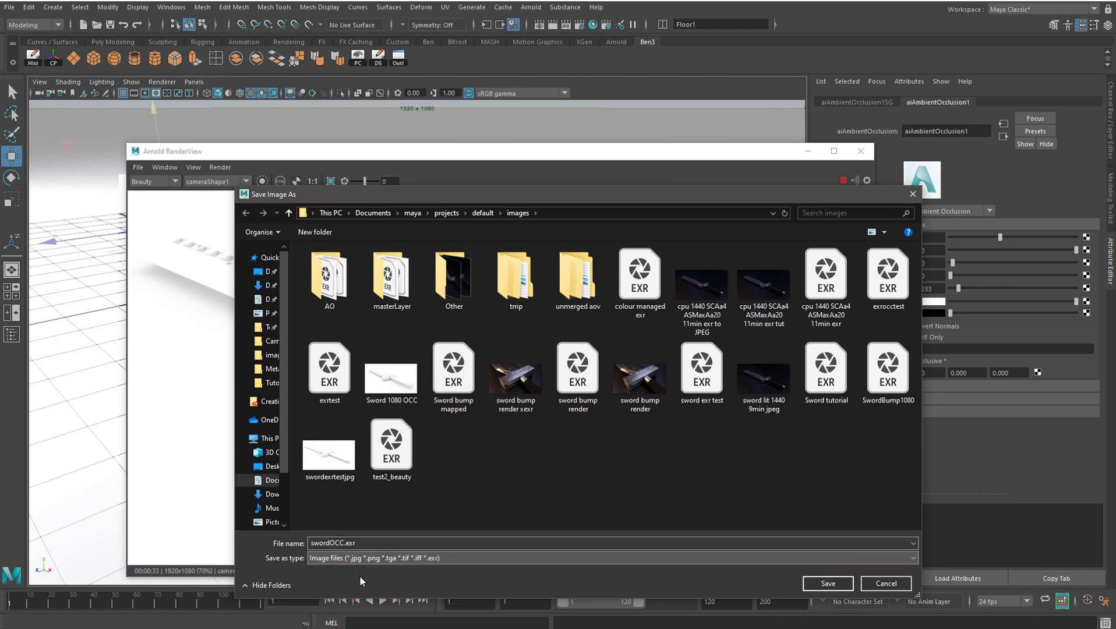
{"action": "left_click", "coordinate": [819, 585]}
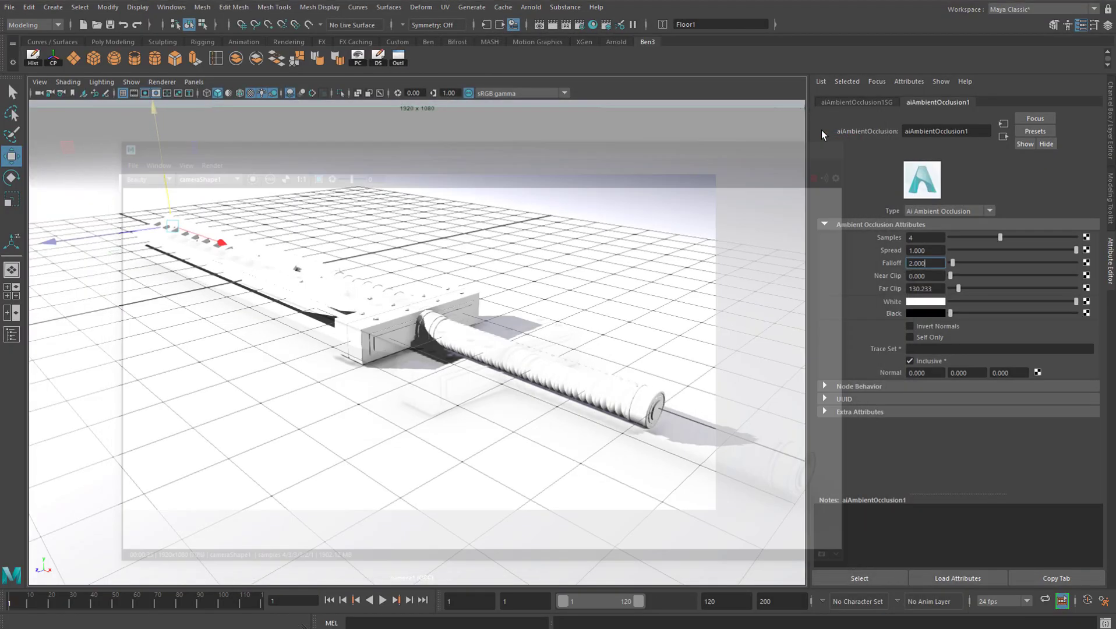
Examine the Render View's OpenEXR image saving options and close them without saving
{"action": "left_click", "coordinate": [554, 27]}
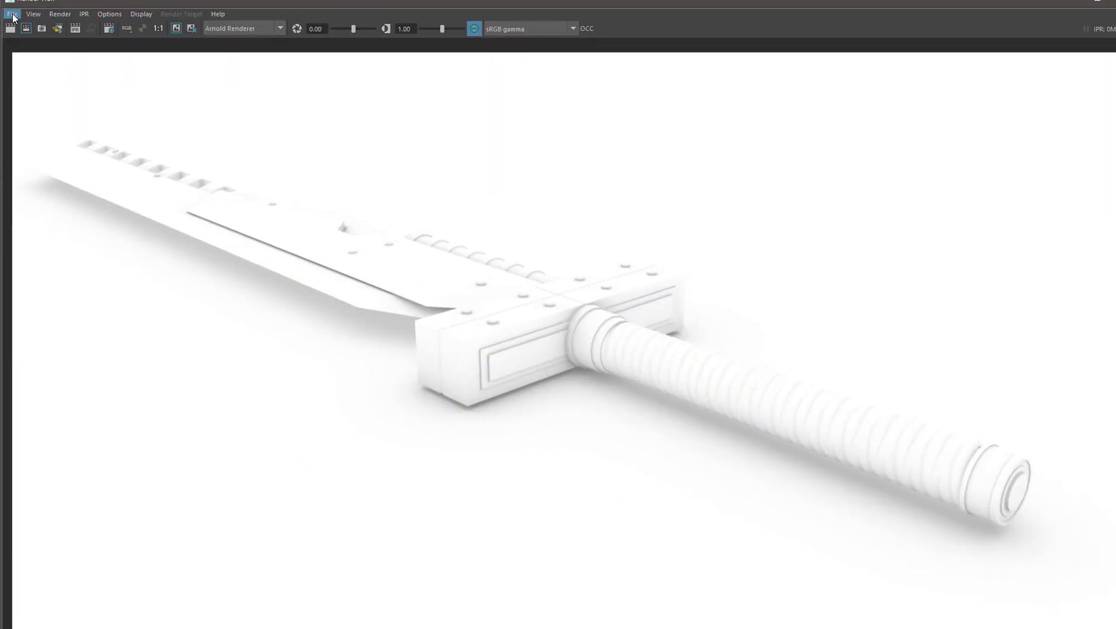
{"action": "left_click", "coordinate": [16, 14]}
{"action": "left_click", "coordinate": [39, 46]}
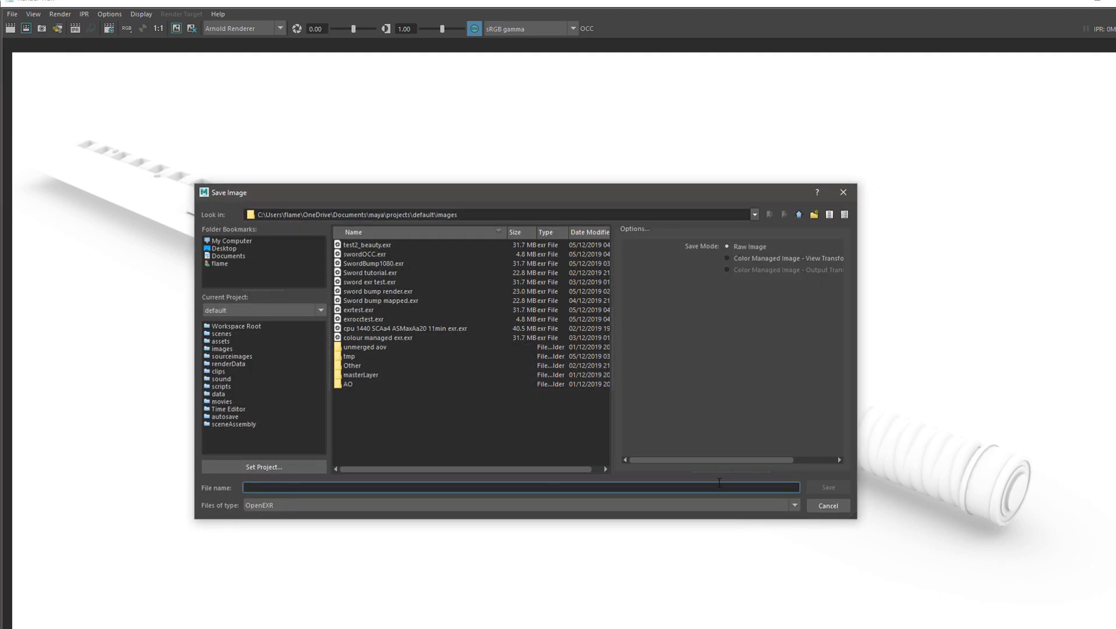
{"action": "left_click", "coordinate": [828, 506]}
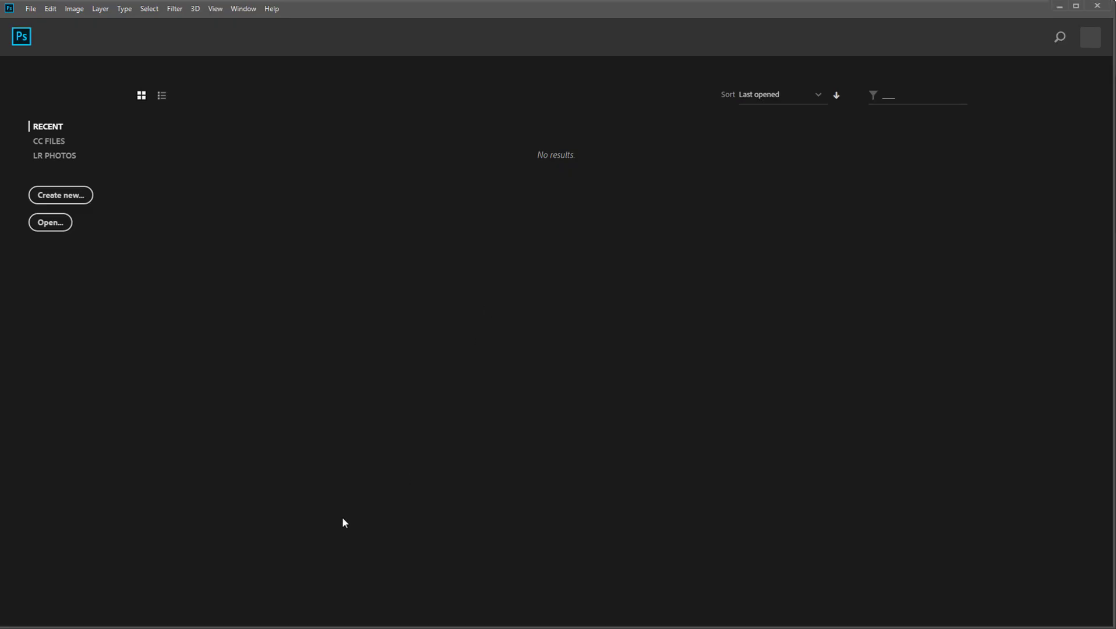
Switch to Photoshop and open SwordBump1080.exr from the images folder, reading its alpha data as an alpha channel
{"action": "left_click_drag", "start_coordinate": [781, 126], "coordinate": [1113, 118]}
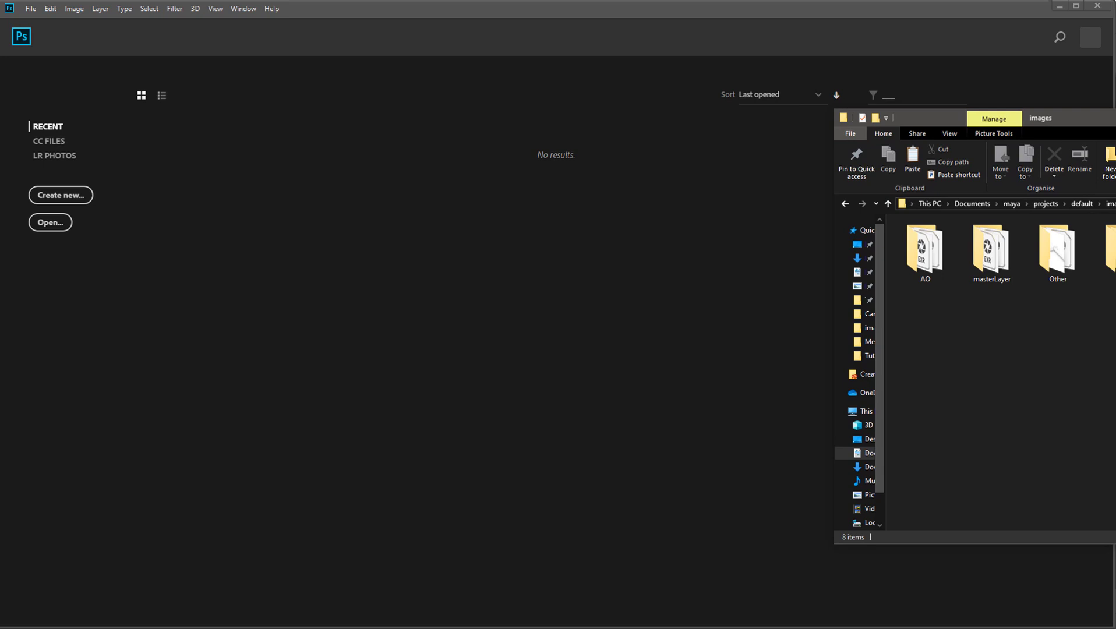
{"action": "left_click_drag", "start_coordinate": [1115, 250], "coordinate": [582, 352]}
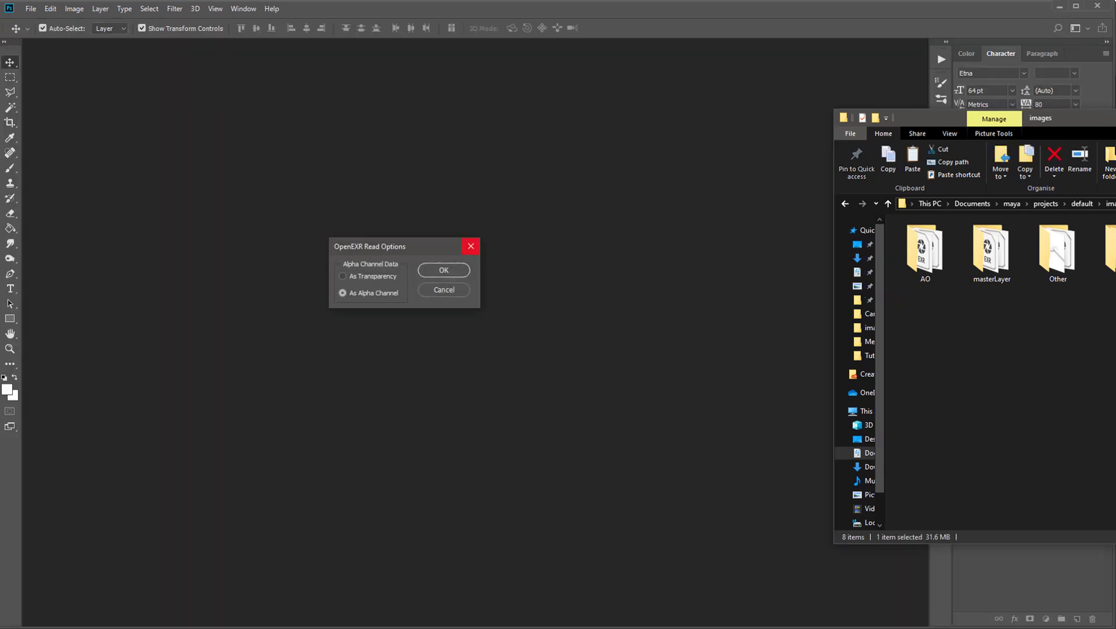
{"action": "left_click_drag", "start_coordinate": [1115, 118], "coordinate": [1115, 95]}
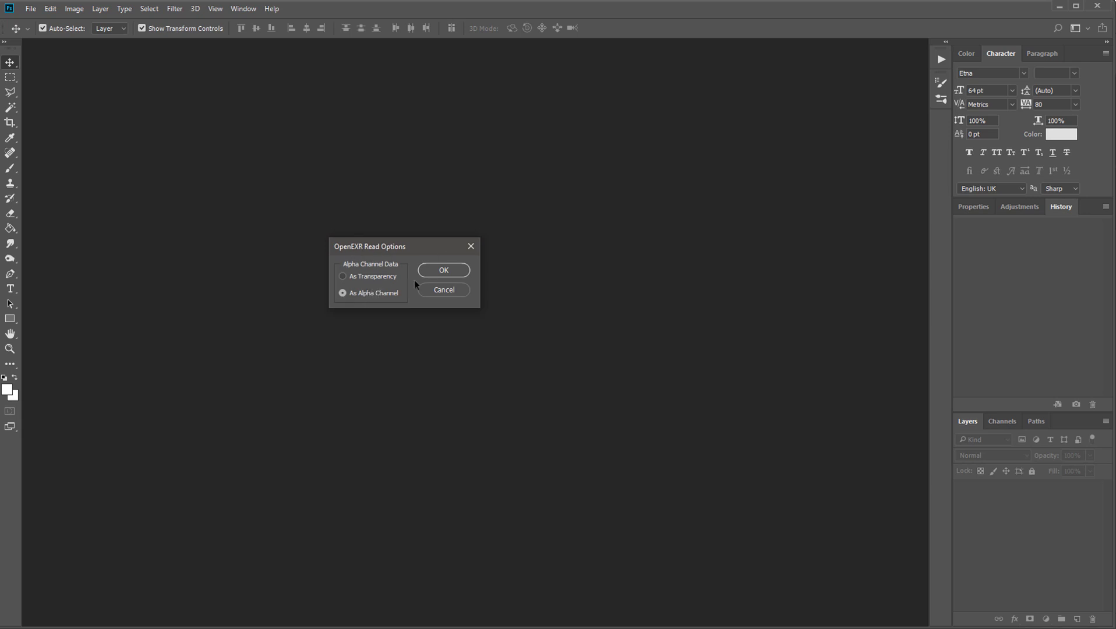
{"action": "left_click", "coordinate": [443, 271]}
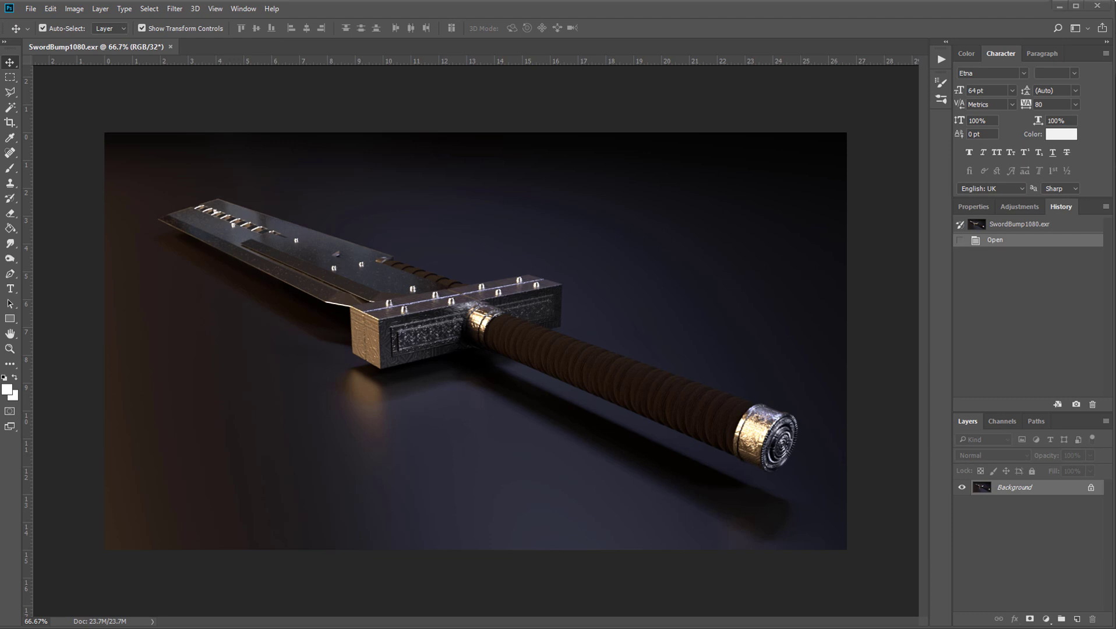
Place SwordFinalAO1080 over the beauty render with alpha as an alpha channel, aligned to the canvas edges
{"action": "left_click_drag", "start_coordinate": [913, 371], "coordinate": [507, 279]}
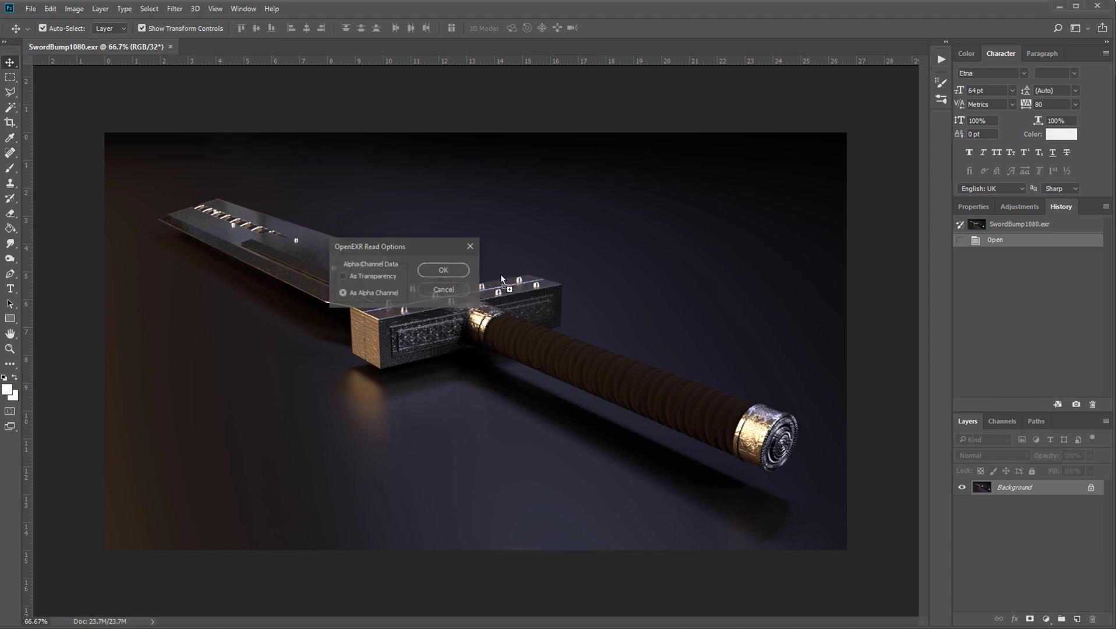
{"action": "left_click", "coordinate": [443, 271]}
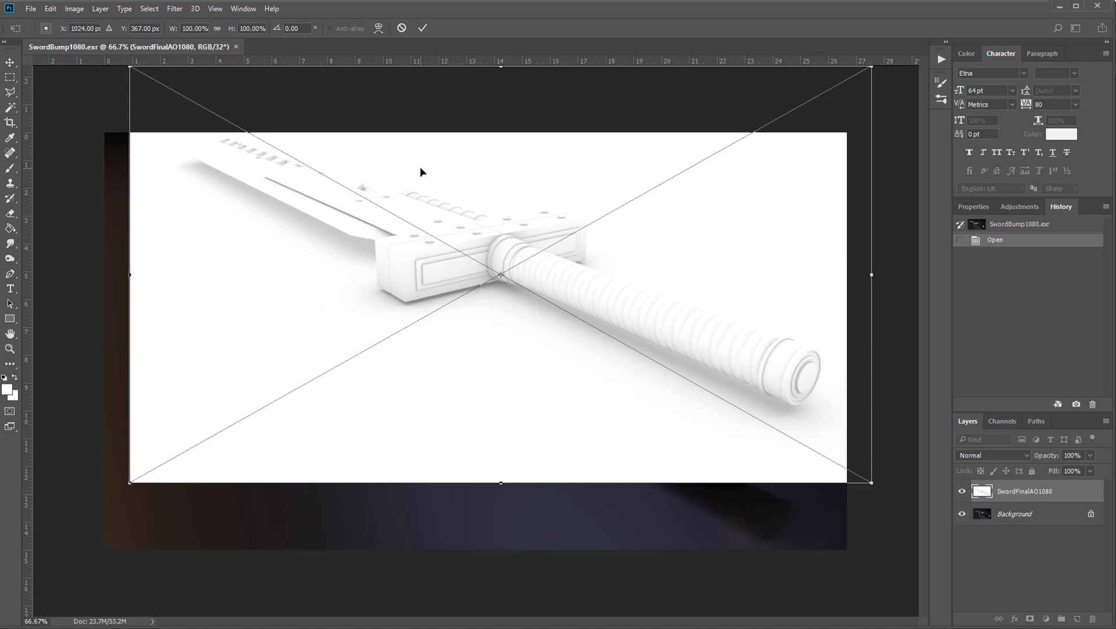
{"action": "left_click", "coordinate": [215, 8]}
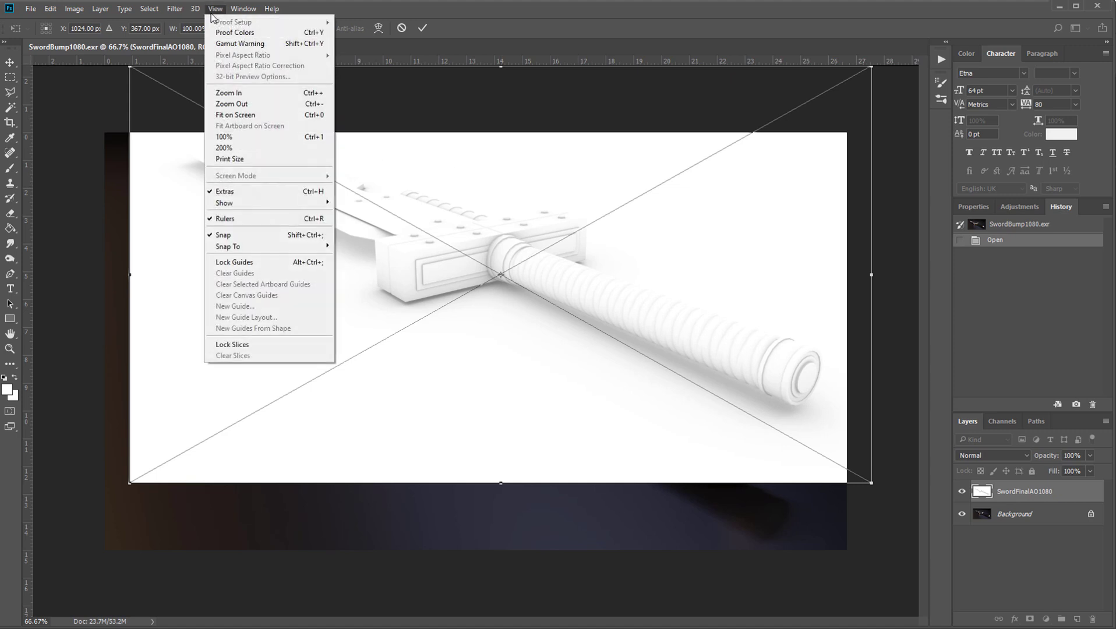
{"action": "left_click", "coordinate": [223, 236]}
{"action": "left_click_drag", "start_coordinate": [563, 189], "coordinate": [523, 251]}
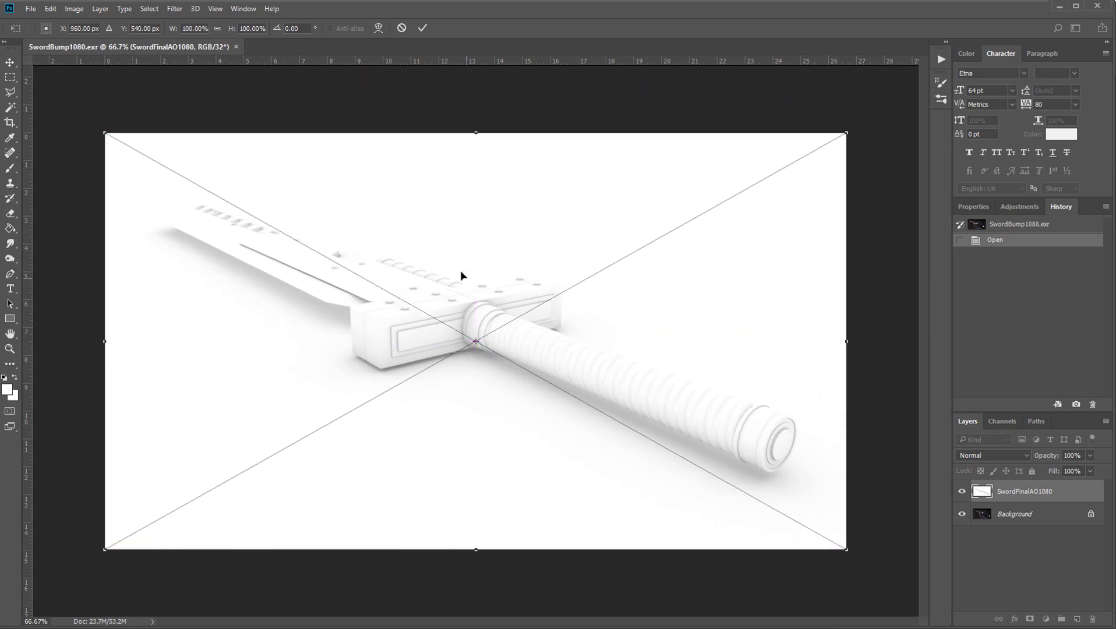
{"action": "mouse_move", "coordinate": [460, 271]}
{"action": "left_mouse_down"}
{"action": "mouse_move", "coordinate": [536, 246]}
{"action": "mouse_move", "coordinate": [531, 280]}
{"action": "mouse_move", "coordinate": [463, 271]}
{"action": "left_mouse_up"}
{"action": "left_click_drag", "start_coordinate": [641, 260], "coordinate": [615, 255]}
{"action": "key", "text": "Return"}
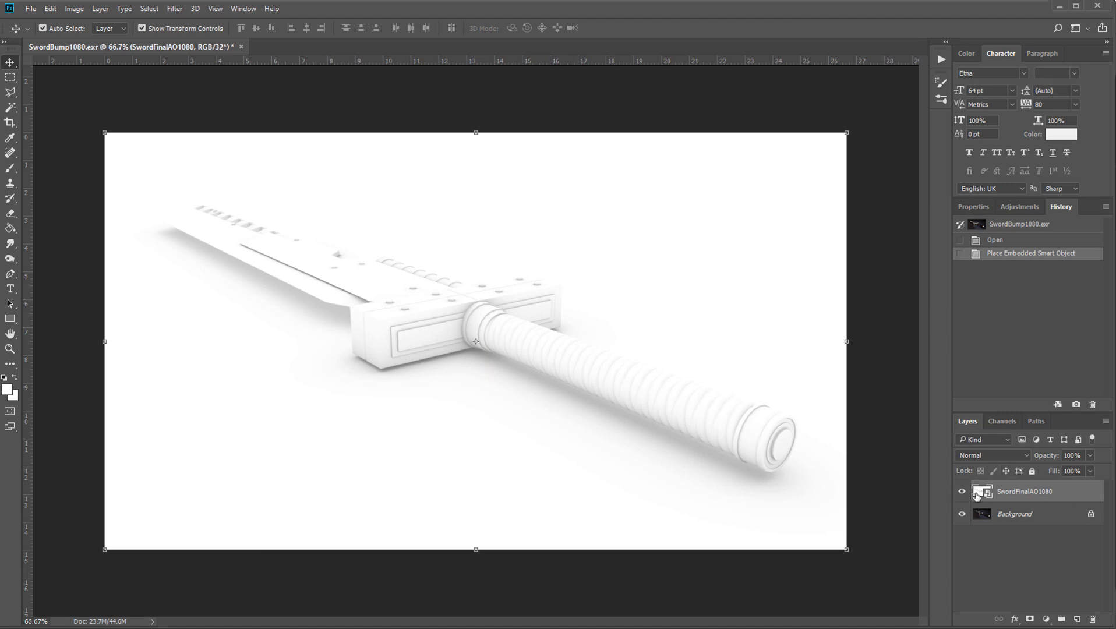
Set the SwordFinalAO1080 layer's blend mode to Multiply
{"action": "left_click", "coordinate": [995, 455]}
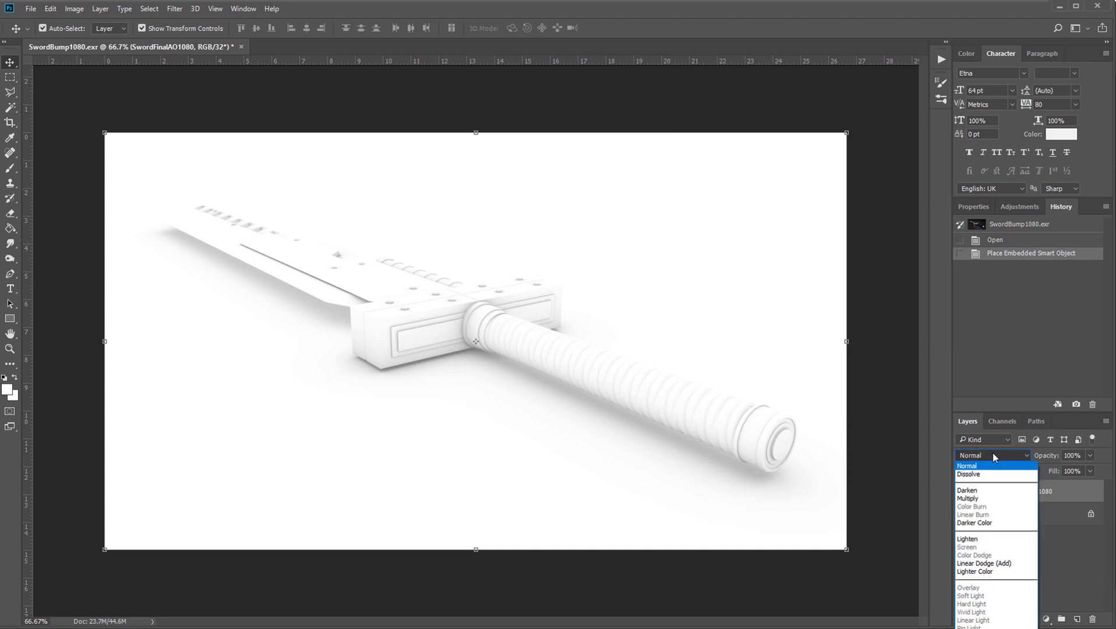
{"action": "left_click", "coordinate": [990, 498]}
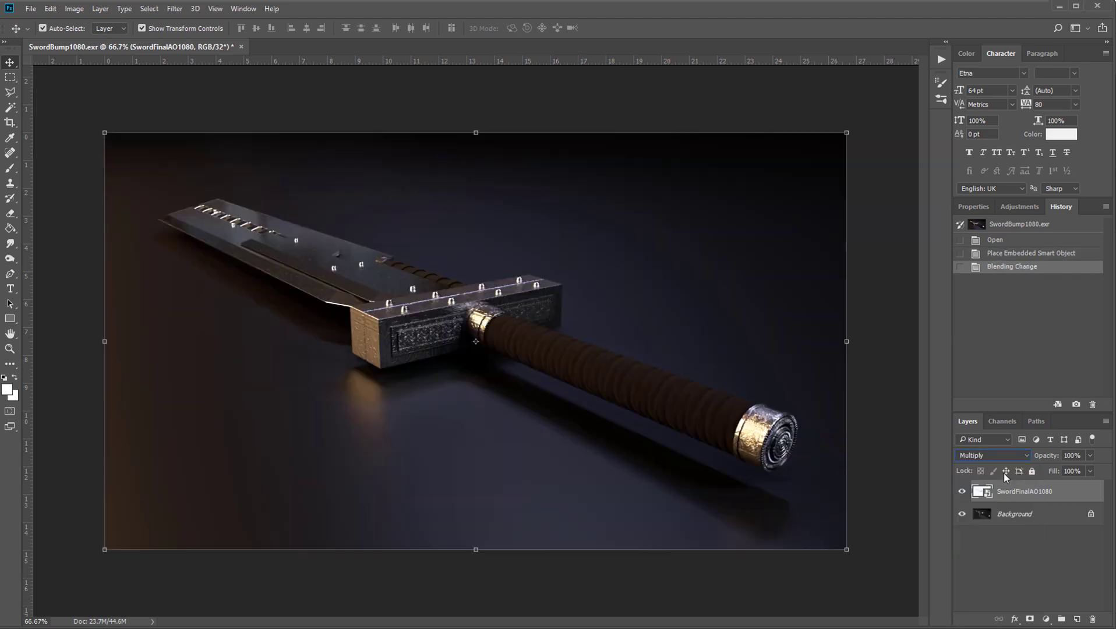
{"action": "left_click", "coordinate": [990, 457]}
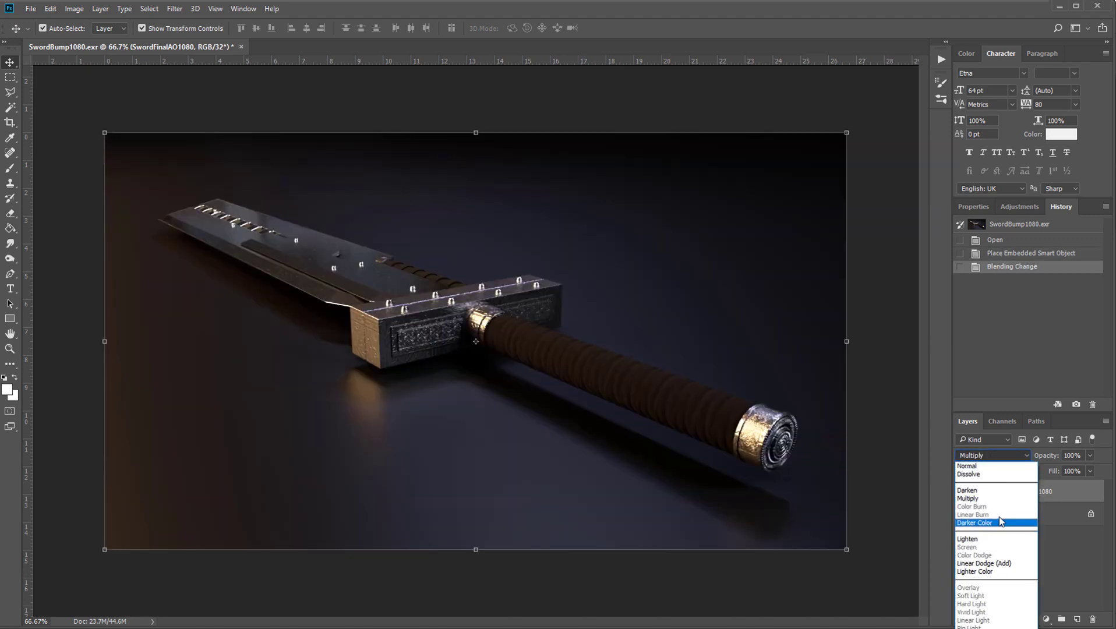
{"action": "left_click", "coordinate": [1067, 540]}
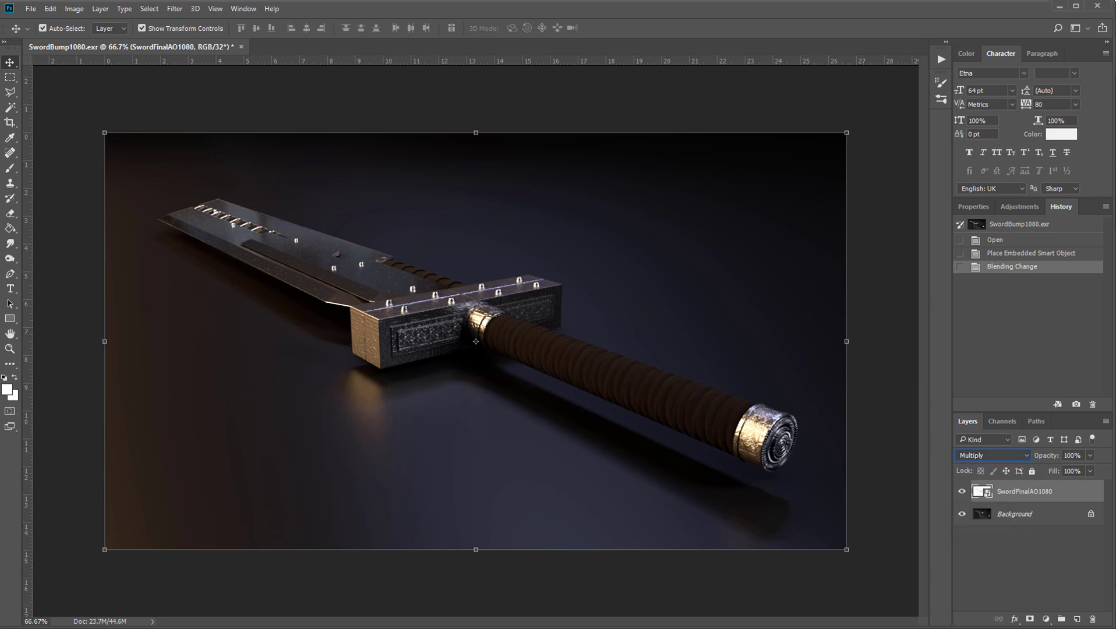
Check the document's color mode and bits-per-channel setting, and look through the view options
{"action": "left_click", "coordinate": [74, 9]}
{"action": "mouse_move", "coordinate": [107, 23]}
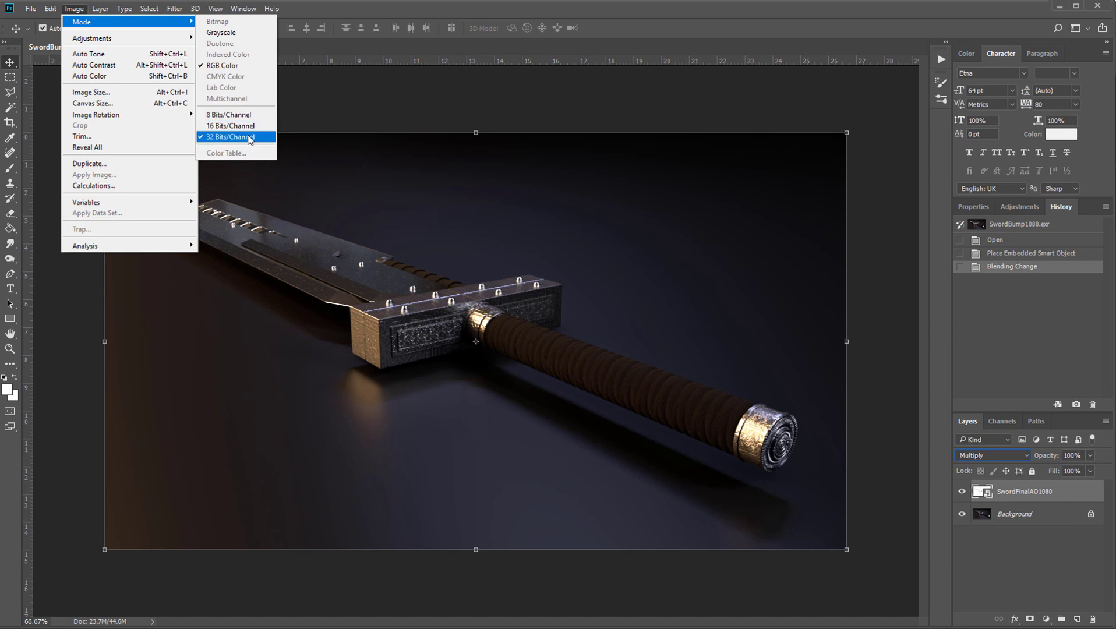
{"action": "left_click", "coordinate": [216, 9]}
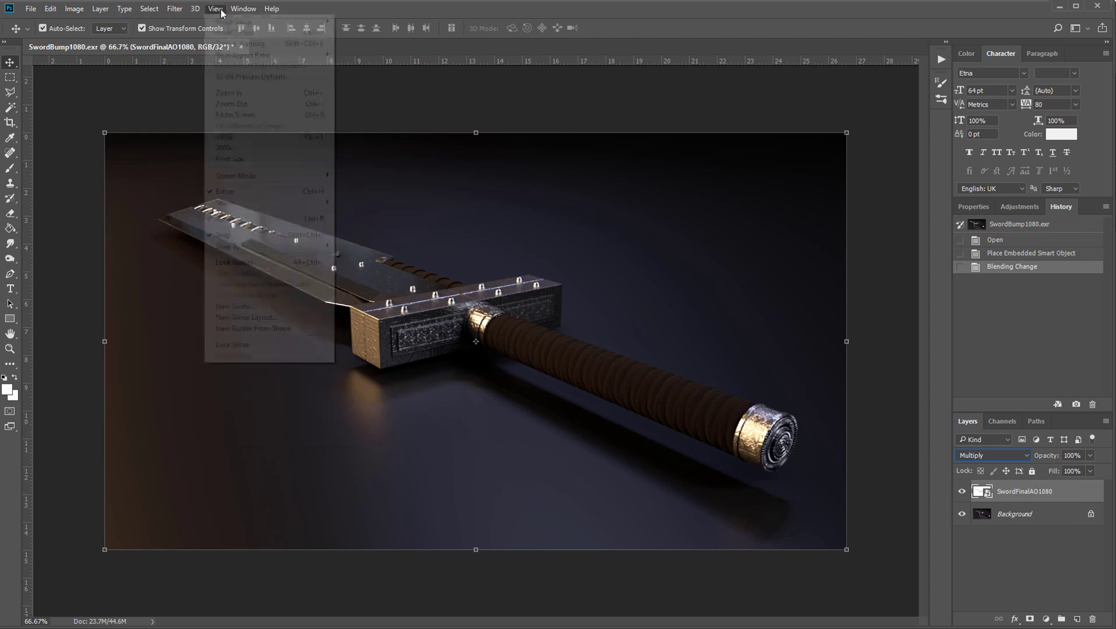
{"action": "left_click", "coordinate": [174, 9]}
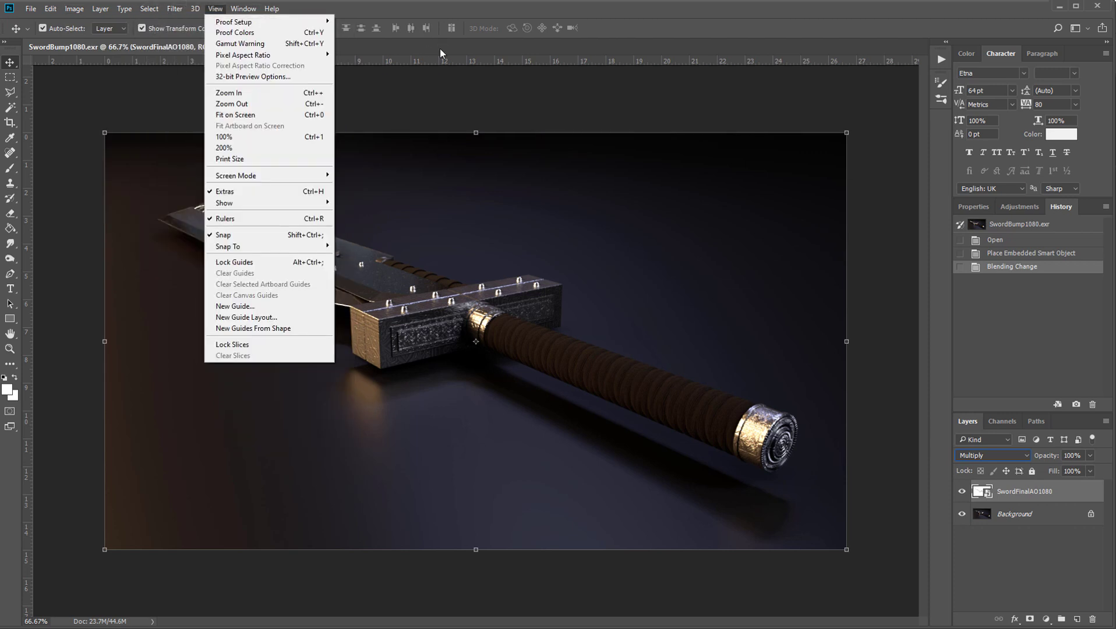
{"action": "left_click", "coordinate": [507, 316]}
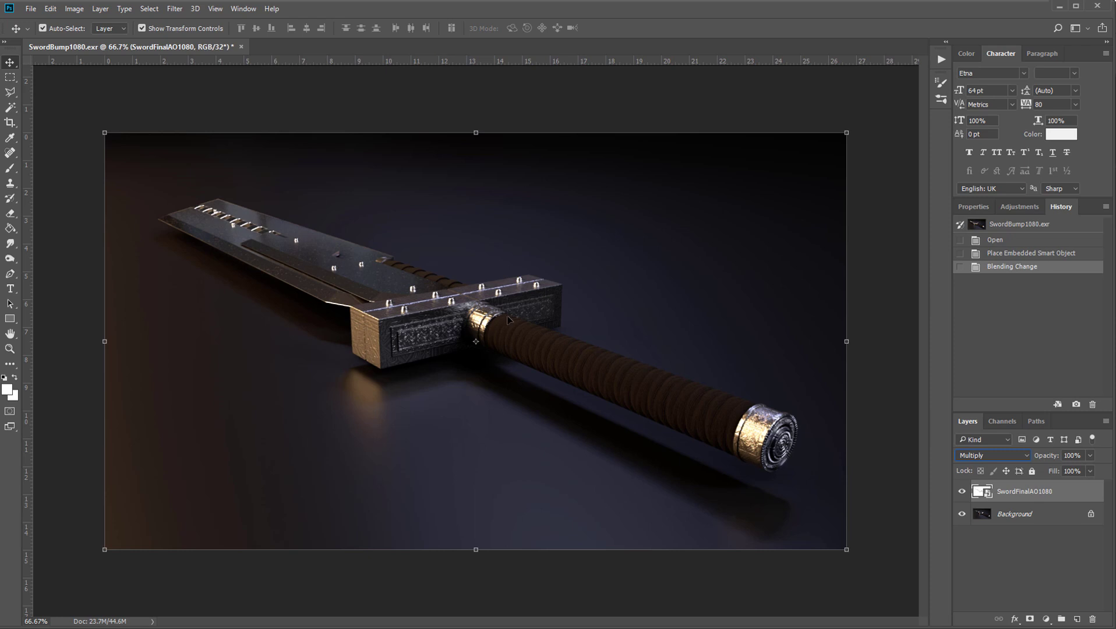
Try a Levels adjustment with a midtone value of 0.13 on the SwordFinalAO1080 layer
{"action": "left_click", "coordinate": [1019, 505]}
{"action": "left_click", "coordinate": [1036, 496]}
{"action": "key", "text": "ctrl+l"}
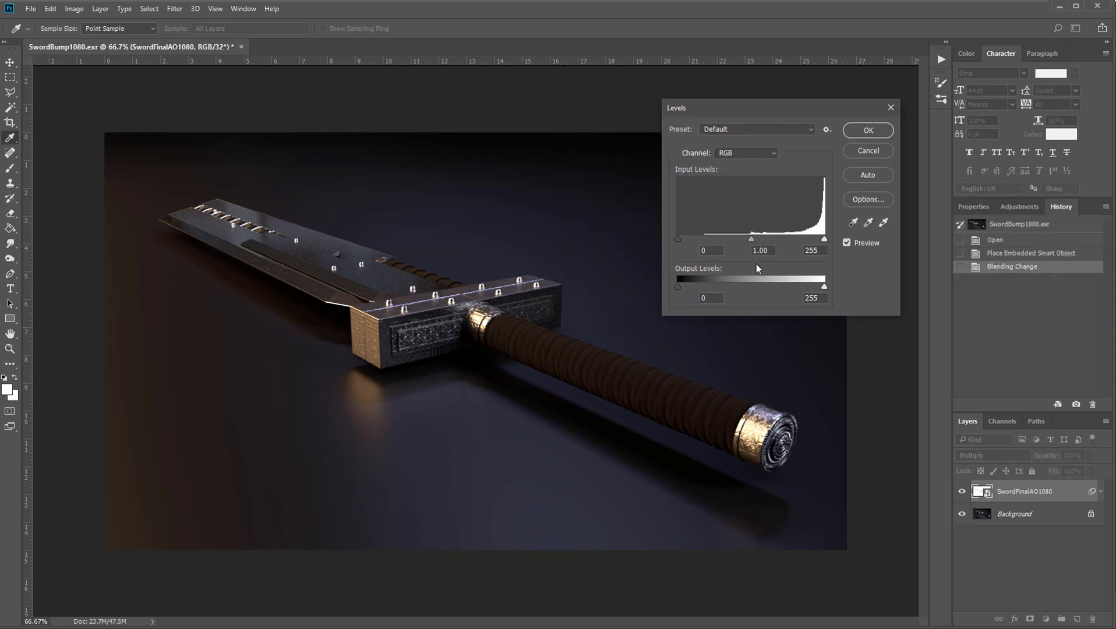
{"action": "left_click_drag", "start_coordinate": [764, 238], "coordinate": [806, 240]}
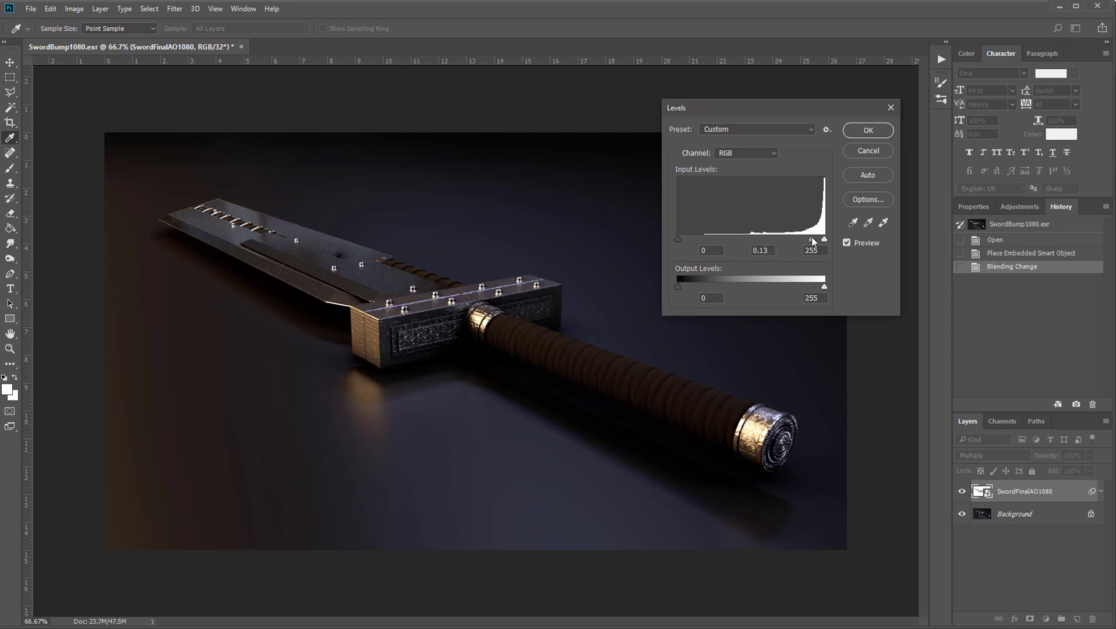
{"action": "left_click", "coordinate": [871, 129]}
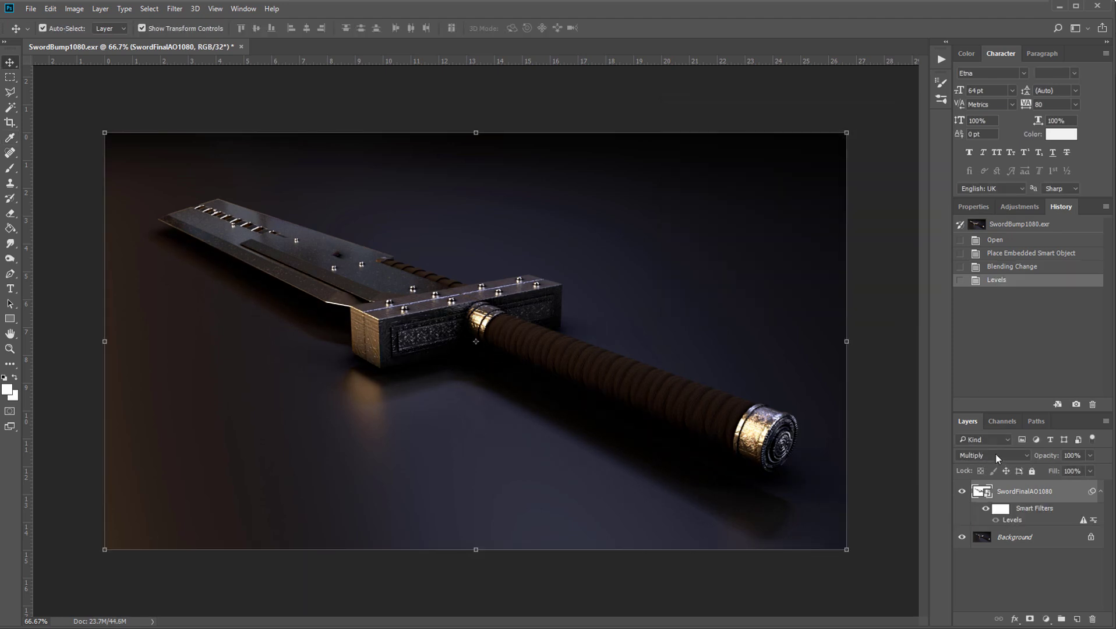
Preview the SwordFinalAO1080 layer in Normal blend mode and apply Levels to it with a midtone value of 0.45
{"action": "left_click", "coordinate": [996, 453]}
{"action": "left_click", "coordinate": [994, 463]}
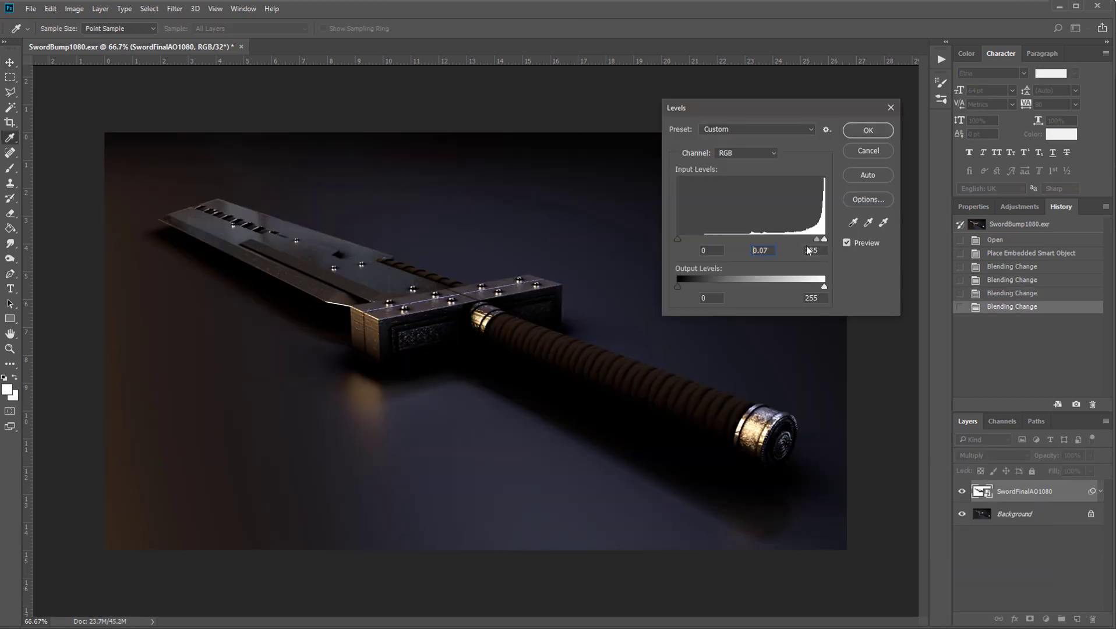
{"action": "left_click_drag", "start_coordinate": [817, 287], "coordinate": [792, 241]}
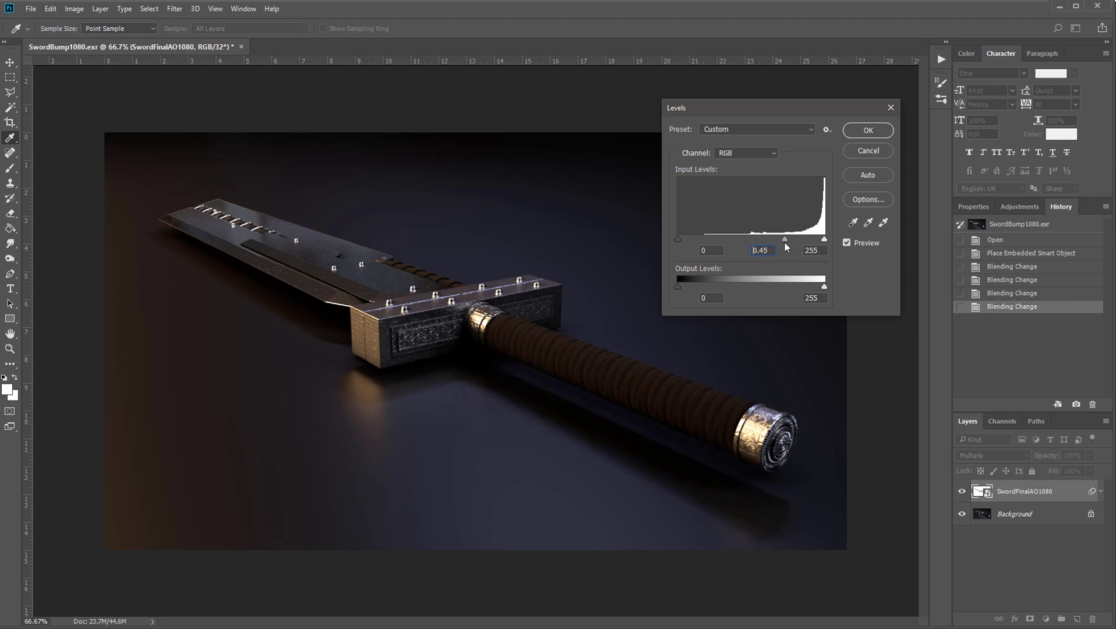
{"action": "key", "text": "Return"}
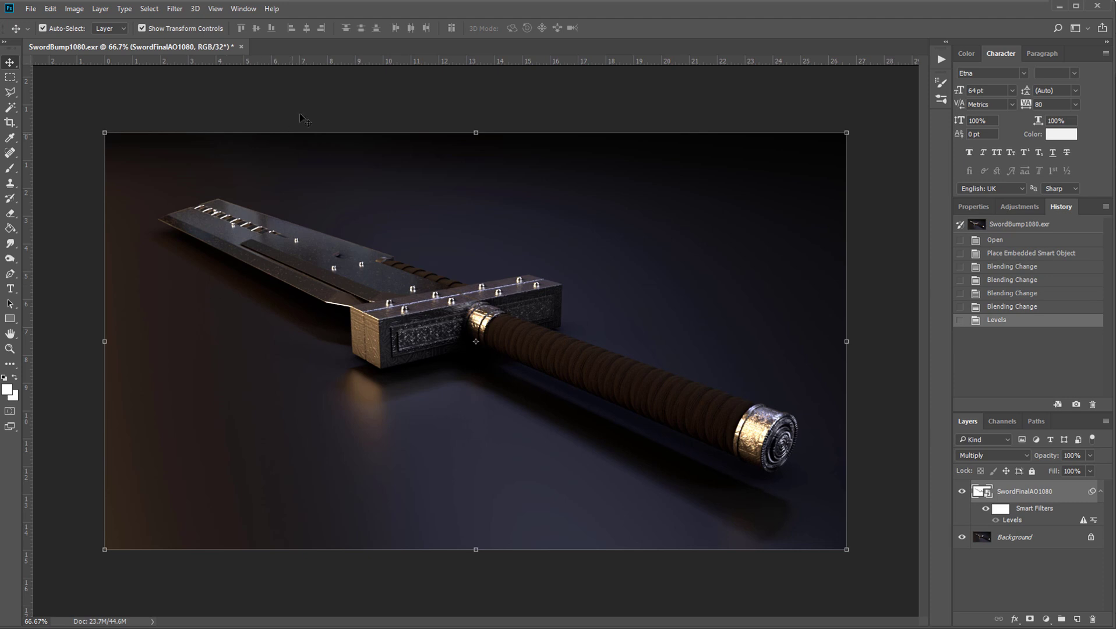
Check which file formats are available for saving the 32-bit document, without saving it
{"action": "left_click", "coordinate": [30, 9]}
{"action": "left_click", "coordinate": [53, 151]}
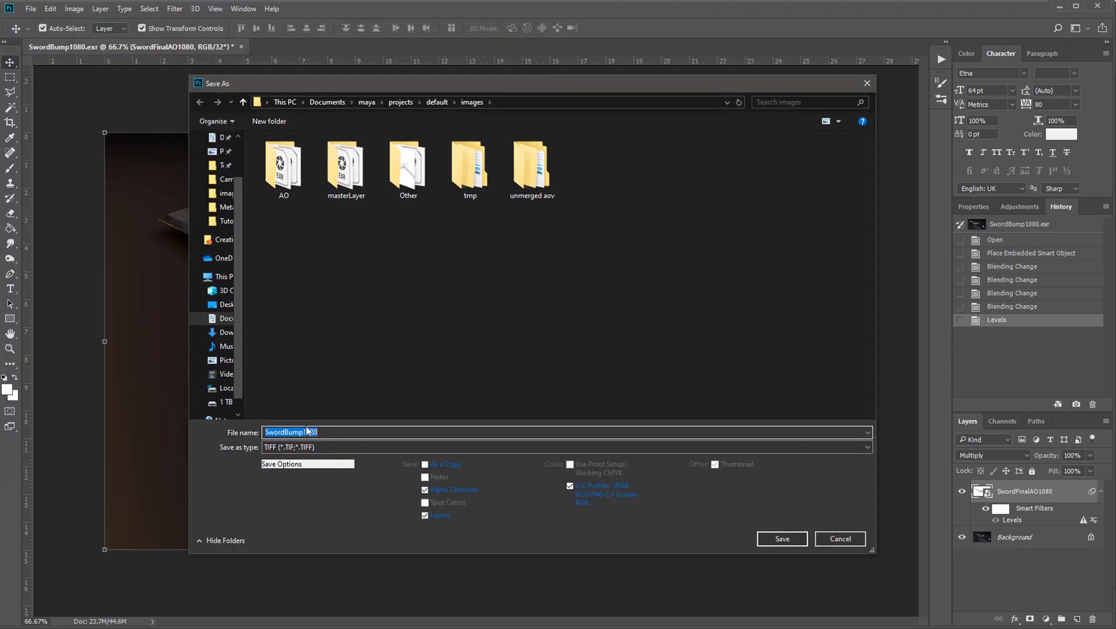
{"action": "left_click", "coordinate": [280, 447]}
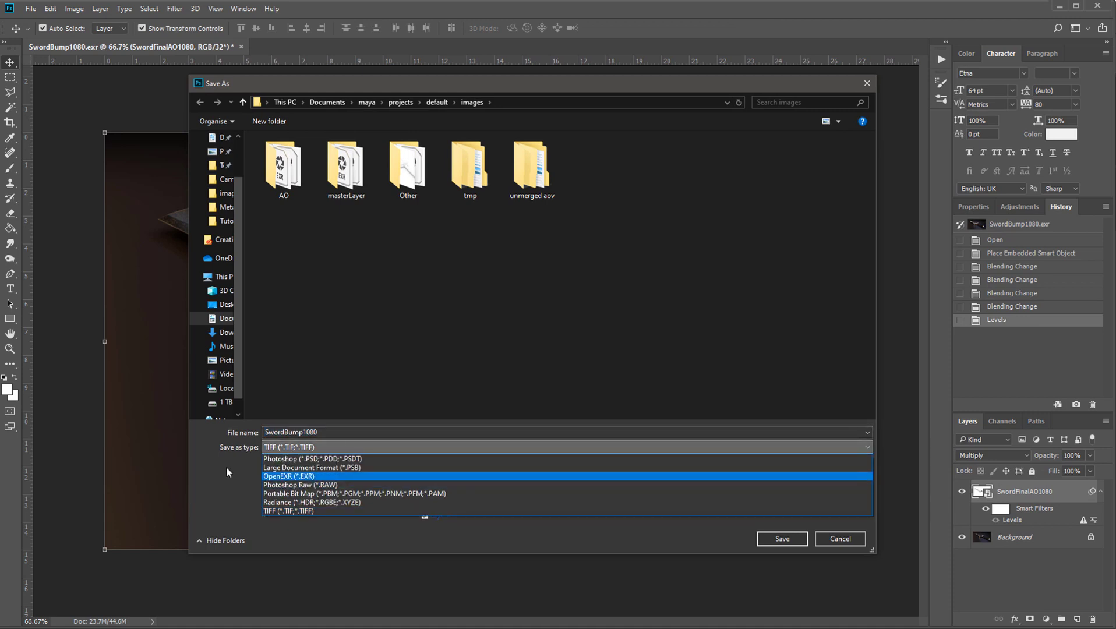
{"action": "left_click", "coordinate": [226, 478]}
{"action": "left_click", "coordinate": [300, 446]}
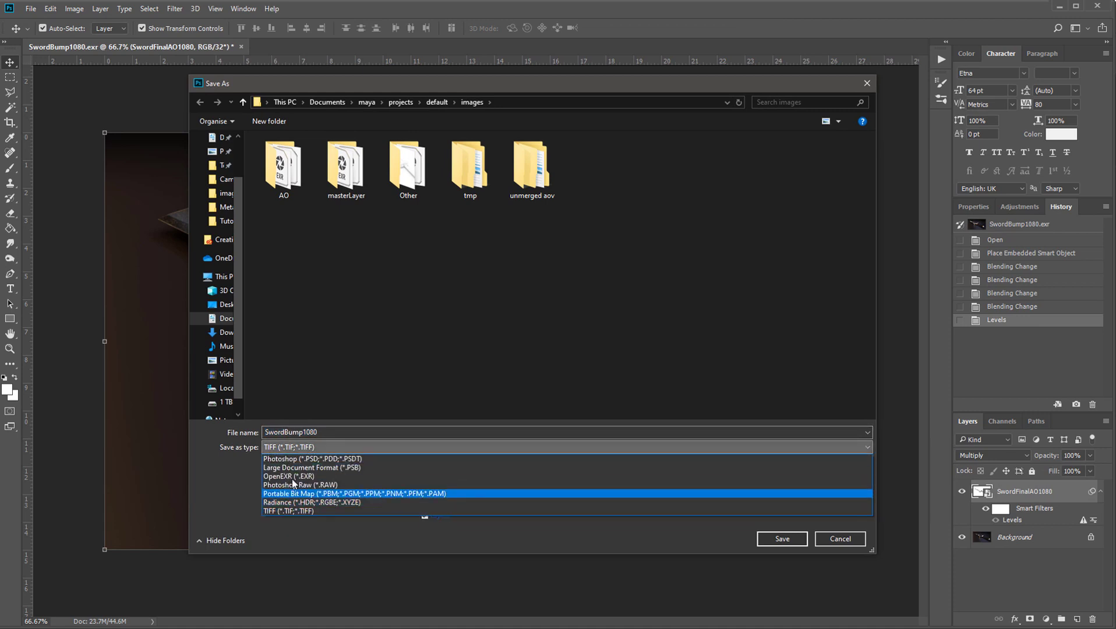
{"action": "left_click", "coordinate": [222, 477]}
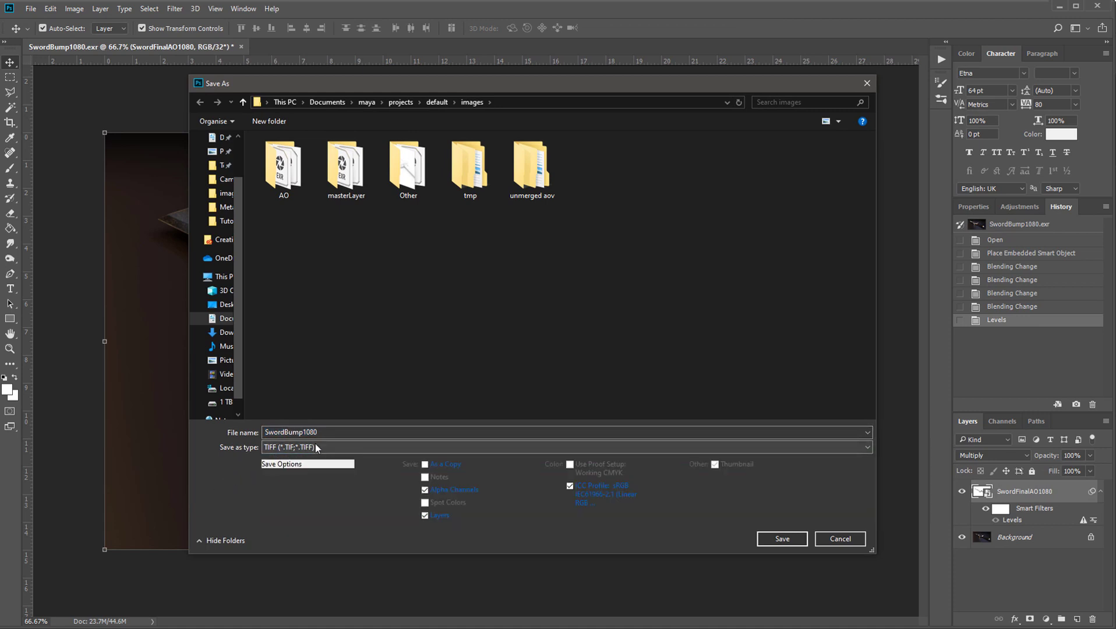
{"action": "left_click", "coordinate": [840, 538]}
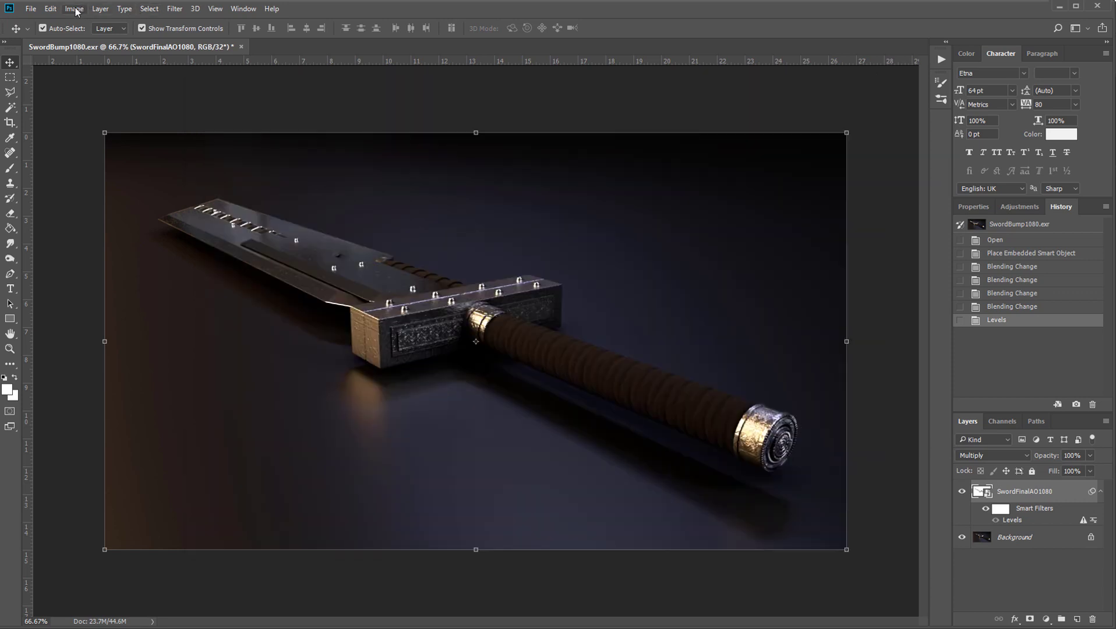
Convert the document from 32 to 8 Bits/Channel, merging its layers
{"action": "left_click", "coordinate": [73, 9]}
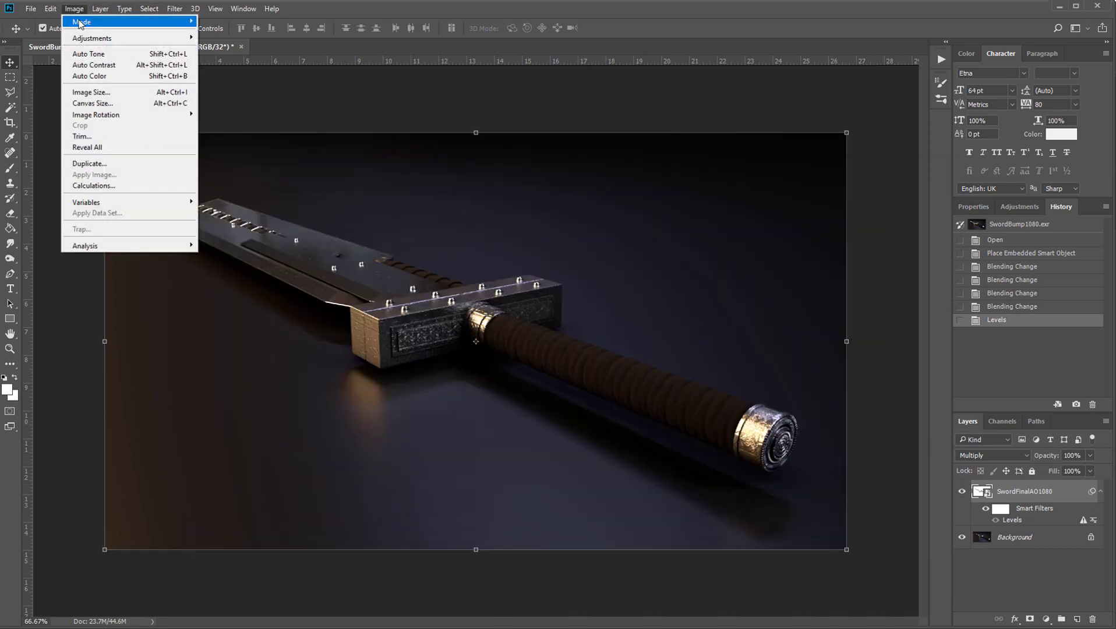
{"action": "mouse_move", "coordinate": [117, 21]}
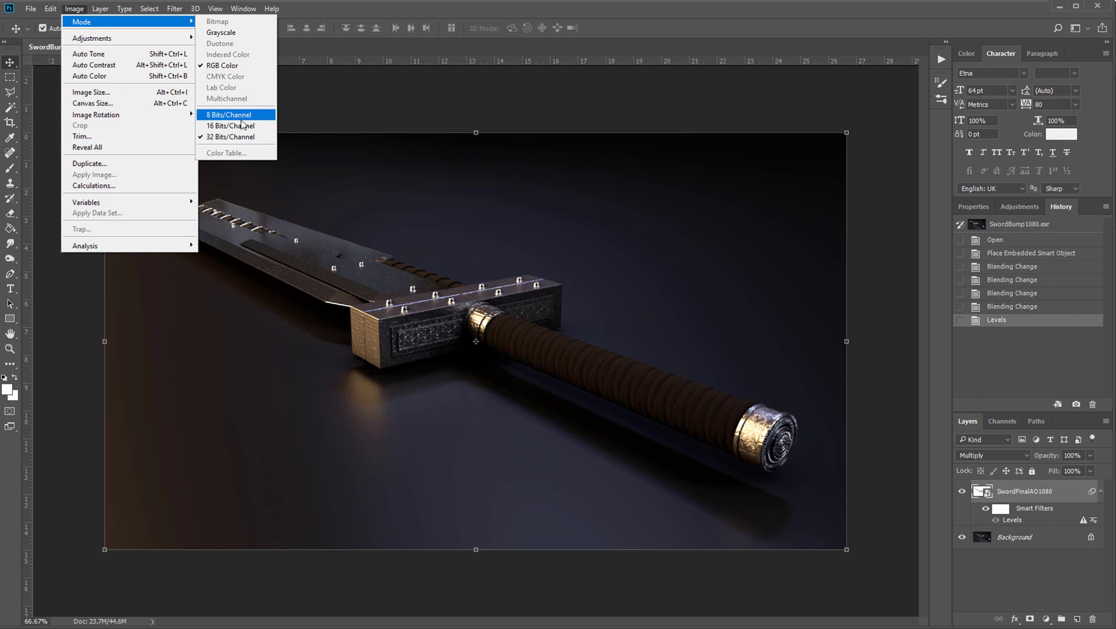
{"action": "left_click", "coordinate": [243, 125]}
{"action": "left_click_drag", "start_coordinate": [710, 224], "coordinate": [486, 237]}
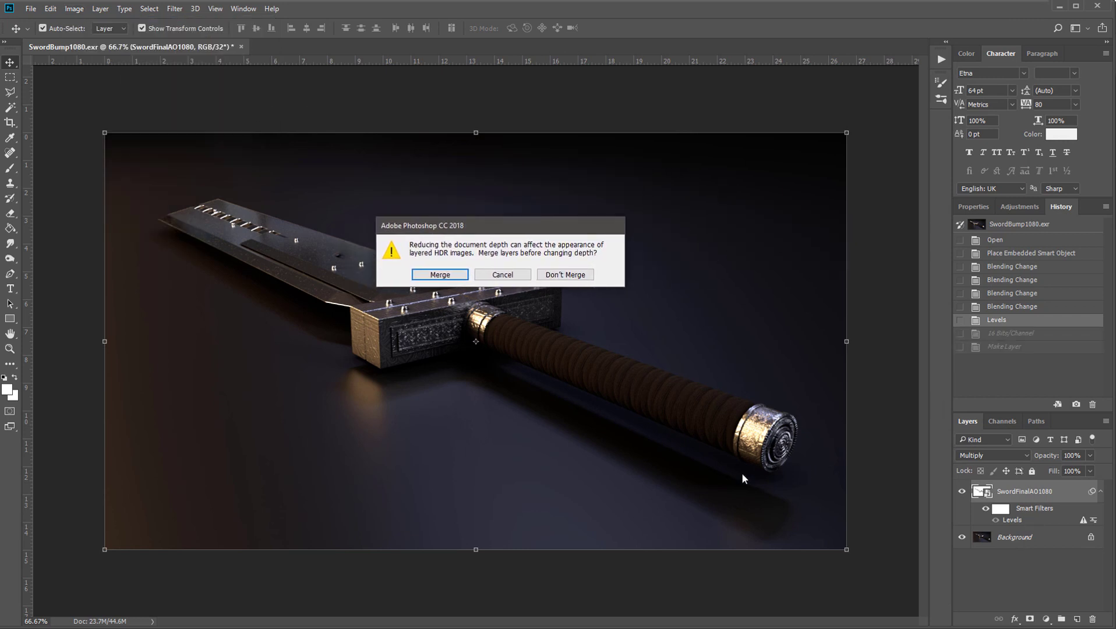
{"action": "left_click_drag", "start_coordinate": [482, 222], "coordinate": [587, 166]}
{"action": "left_click", "coordinate": [546, 219]}
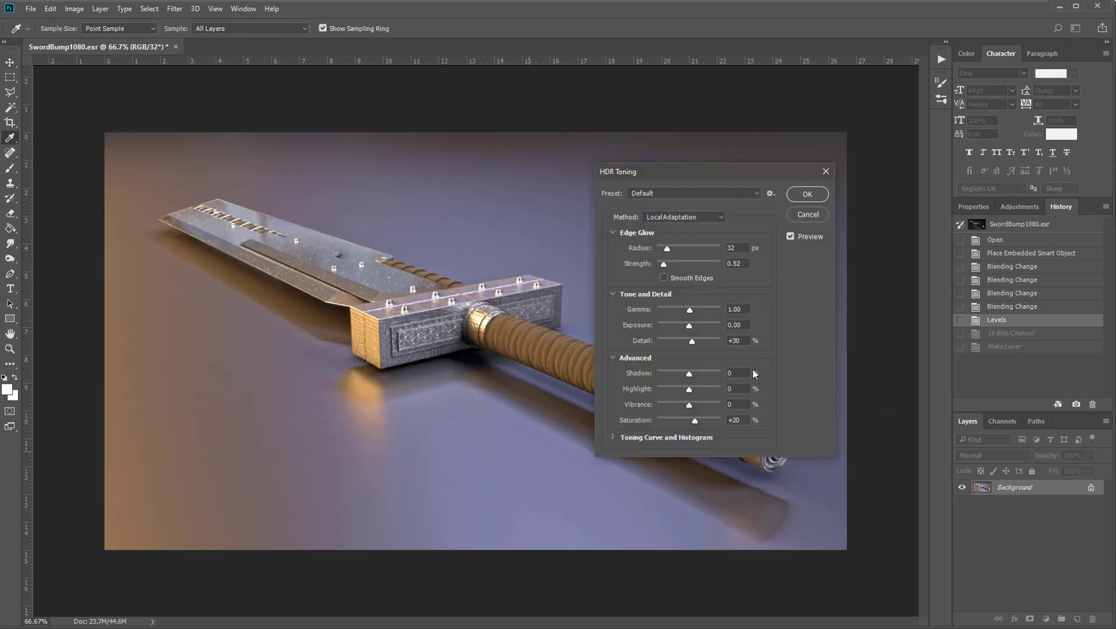
Apply HDR Toning with the Exposure and Gamma method, using exposure 0.00 and gamma 1.00
{"action": "left_click_drag", "start_coordinate": [647, 172], "coordinate": [715, 120]}
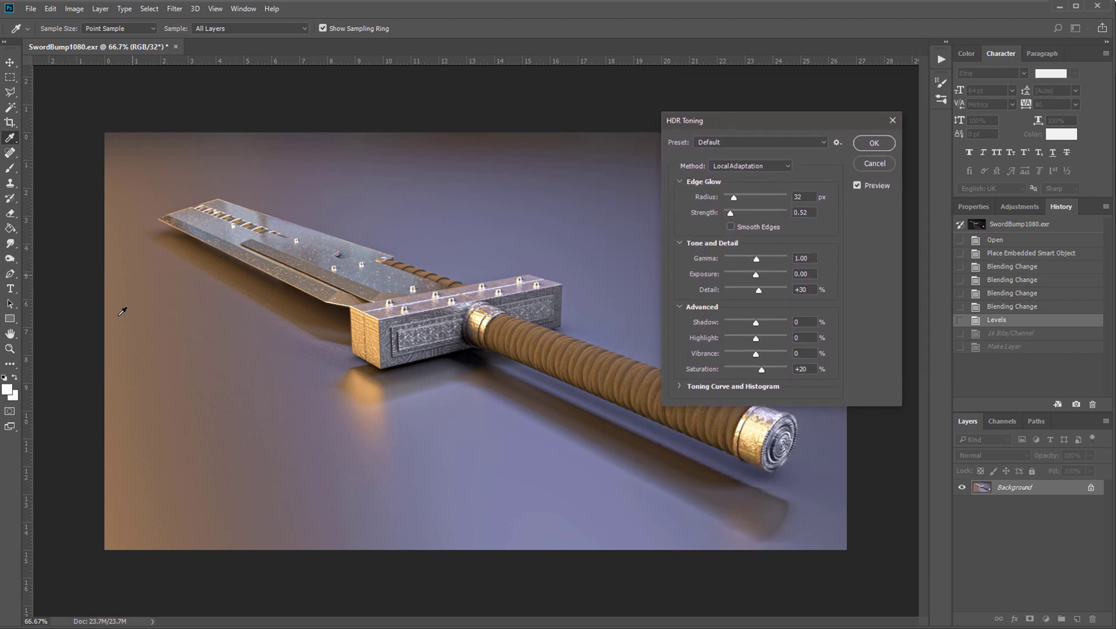
{"action": "left_click_drag", "start_coordinate": [699, 122], "coordinate": [634, 142]}
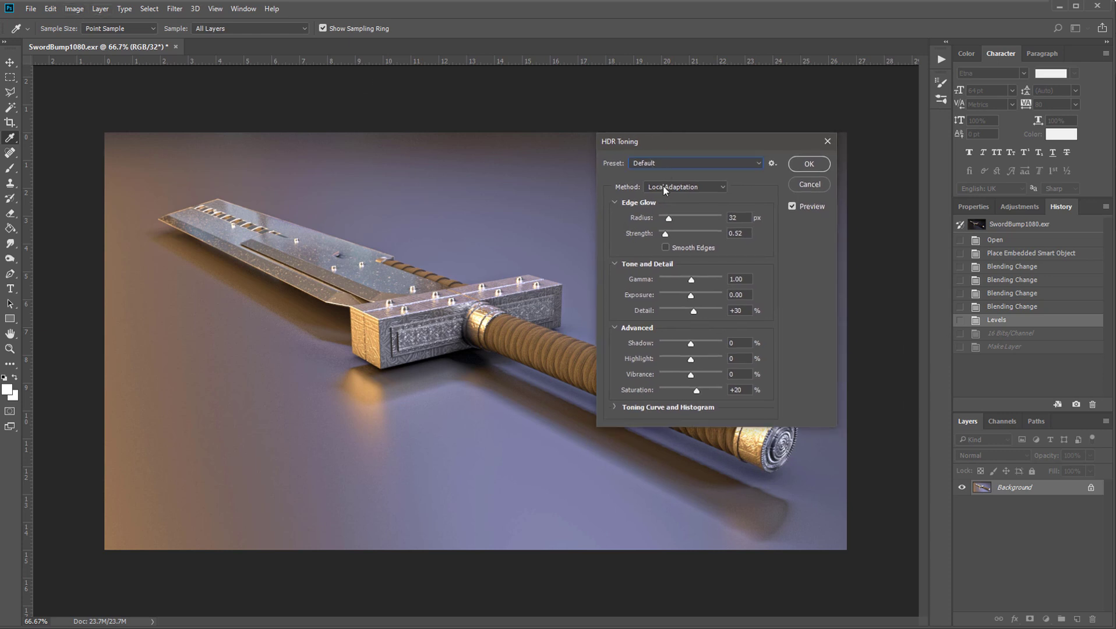
{"action": "left_click", "coordinate": [665, 187]}
{"action": "left_click", "coordinate": [678, 198]}
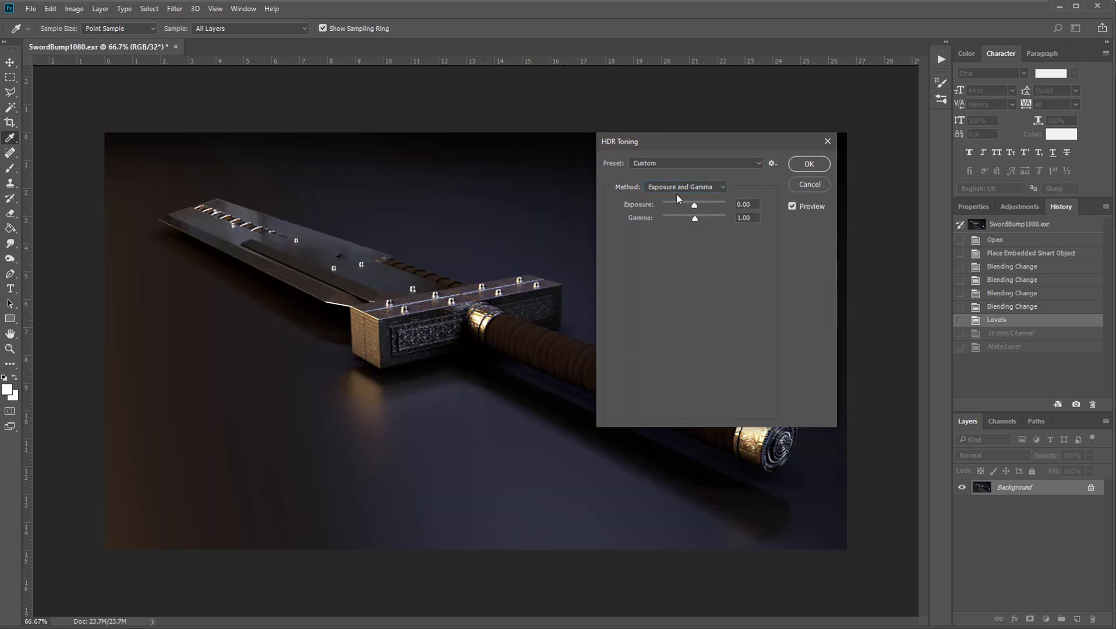
{"action": "left_click_drag", "start_coordinate": [675, 152], "coordinate": [775, 133]}
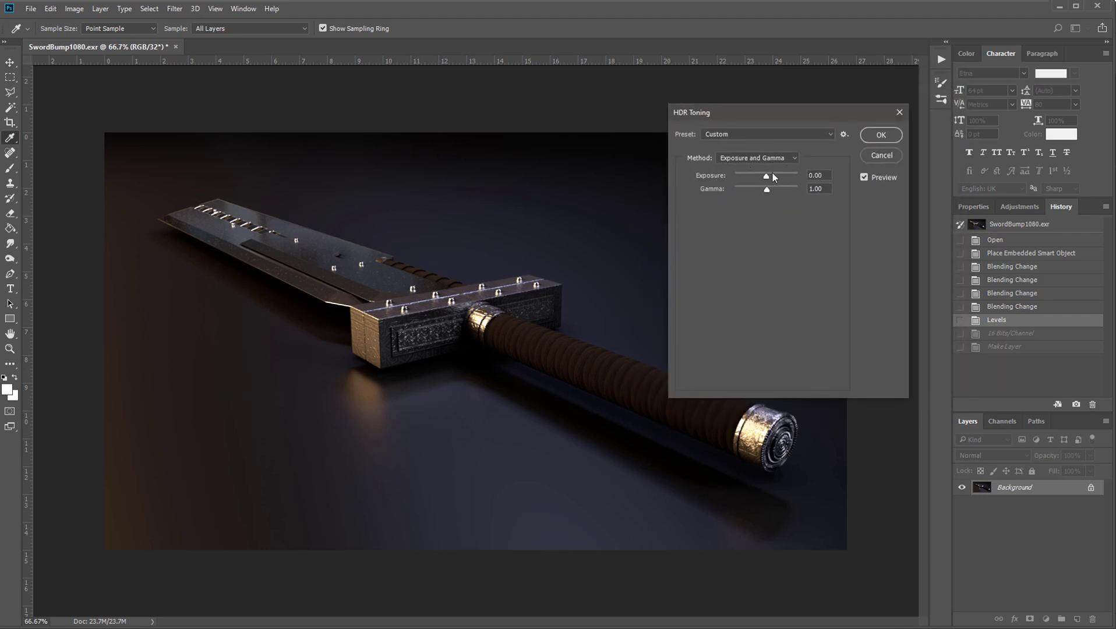
{"action": "mouse_move", "coordinate": [772, 171]}
{"action": "left_mouse_down"}
{"action": "mouse_move", "coordinate": [749, 176]}
{"action": "mouse_move", "coordinate": [775, 177]}
{"action": "mouse_move", "coordinate": [765, 180]}
{"action": "left_mouse_up"}
{"action": "left_click", "coordinate": [880, 136]}
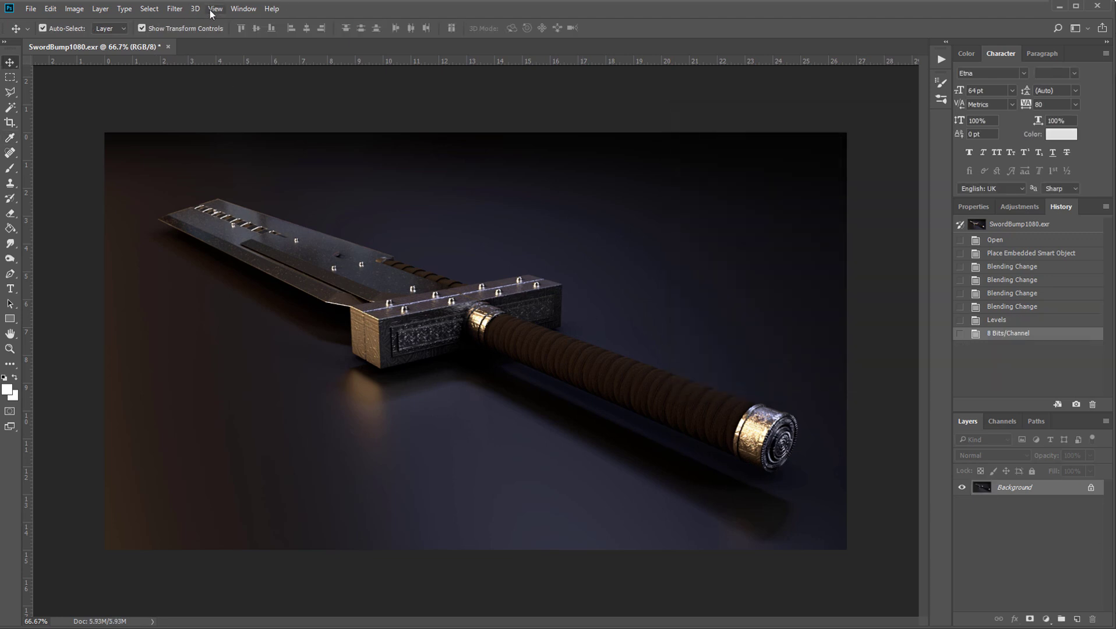
Save the merged image as a JPEG named SwordBeautyOCC in the images folder, with quality 11 and Baseline ("Standard") format
{"action": "left_click", "coordinate": [171, 12]}
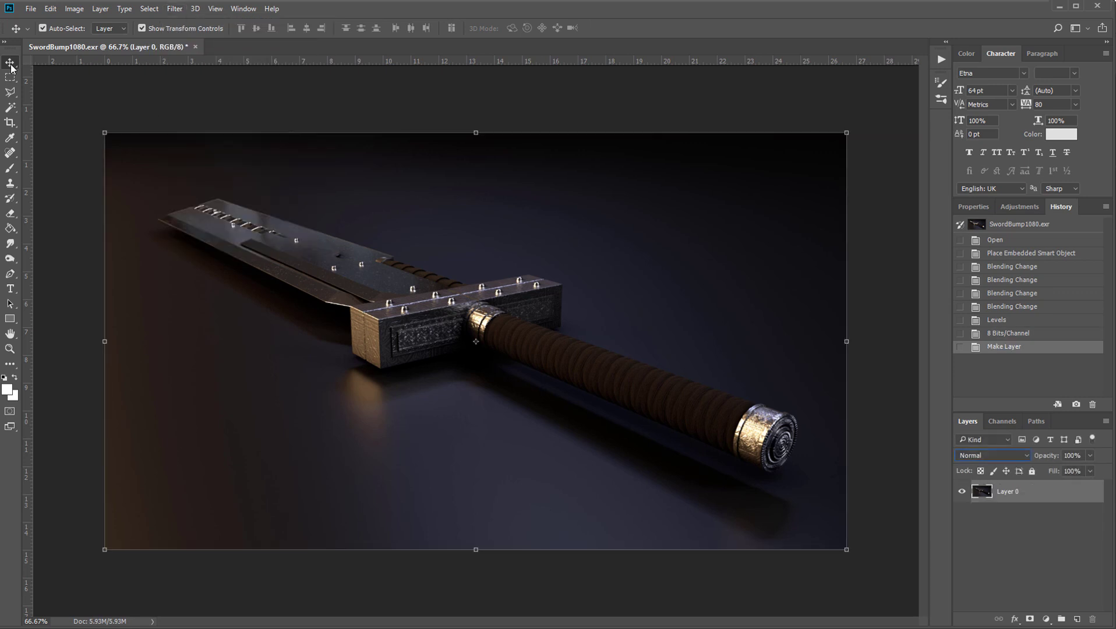
{"action": "left_click", "coordinate": [30, 9]}
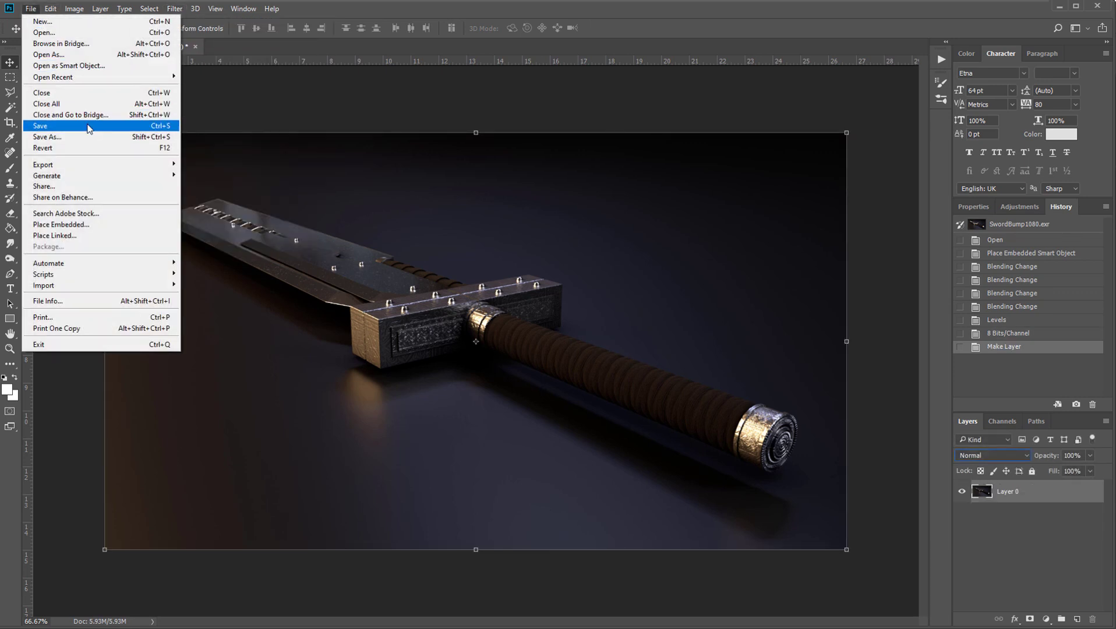
{"action": "left_click", "coordinate": [53, 149]}
{"action": "left_click", "coordinate": [303, 448]}
{"action": "left_click", "coordinate": [318, 537]}
{"action": "left_click", "coordinate": [344, 432]}
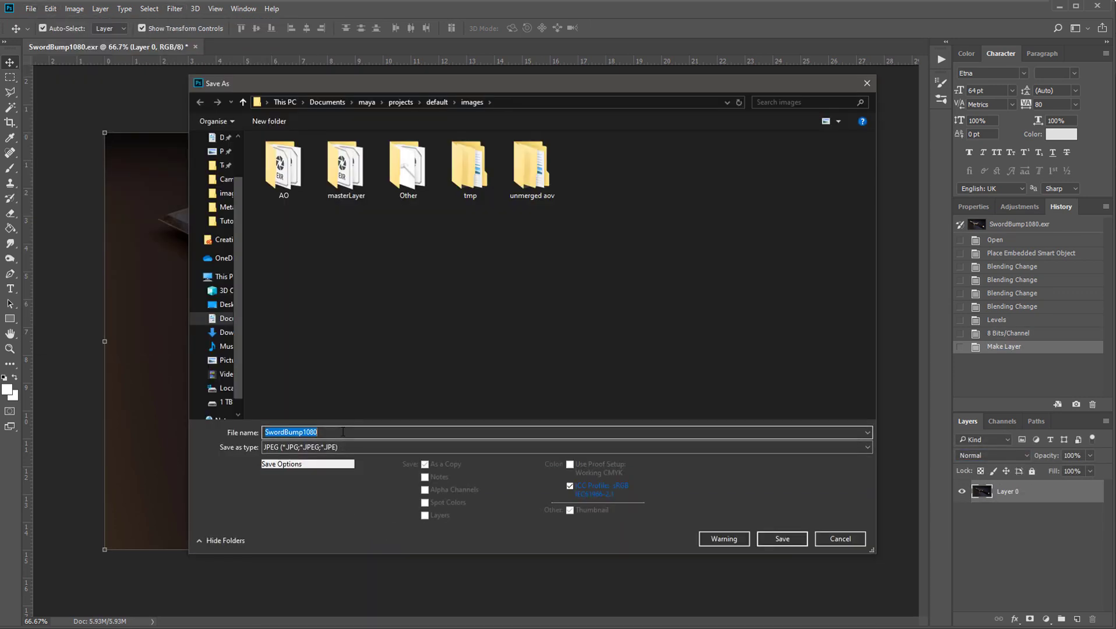
{"action": "type", "text": "SwordBeautyOCC"}
{"action": "left_click", "coordinate": [783, 540]}
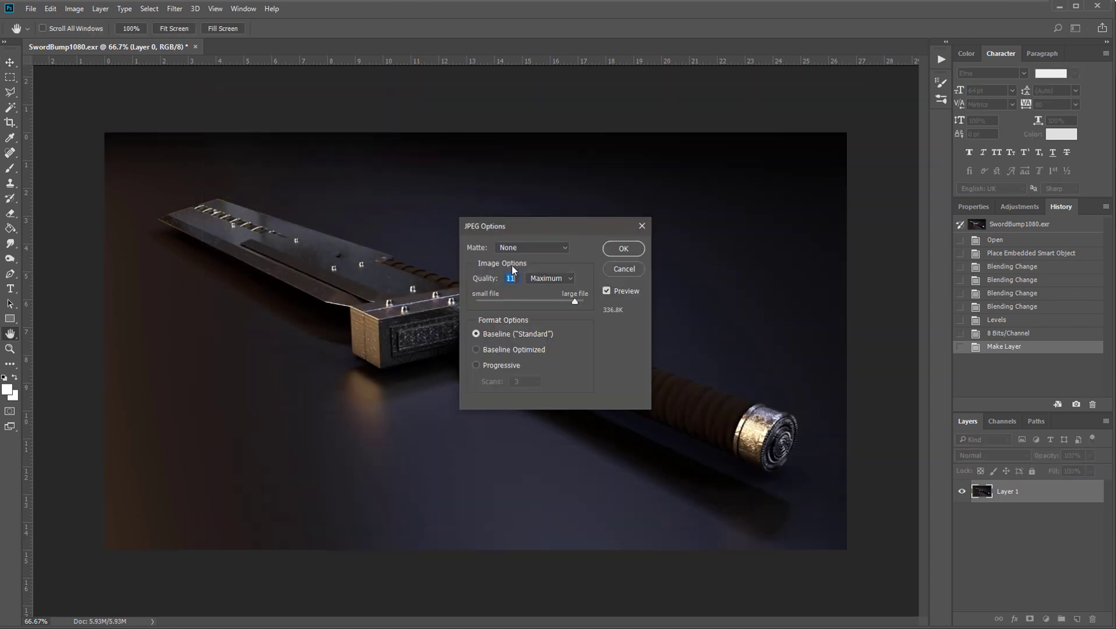
{"action": "left_click", "coordinate": [616, 249]}
{"action": "key", "text": "v"}
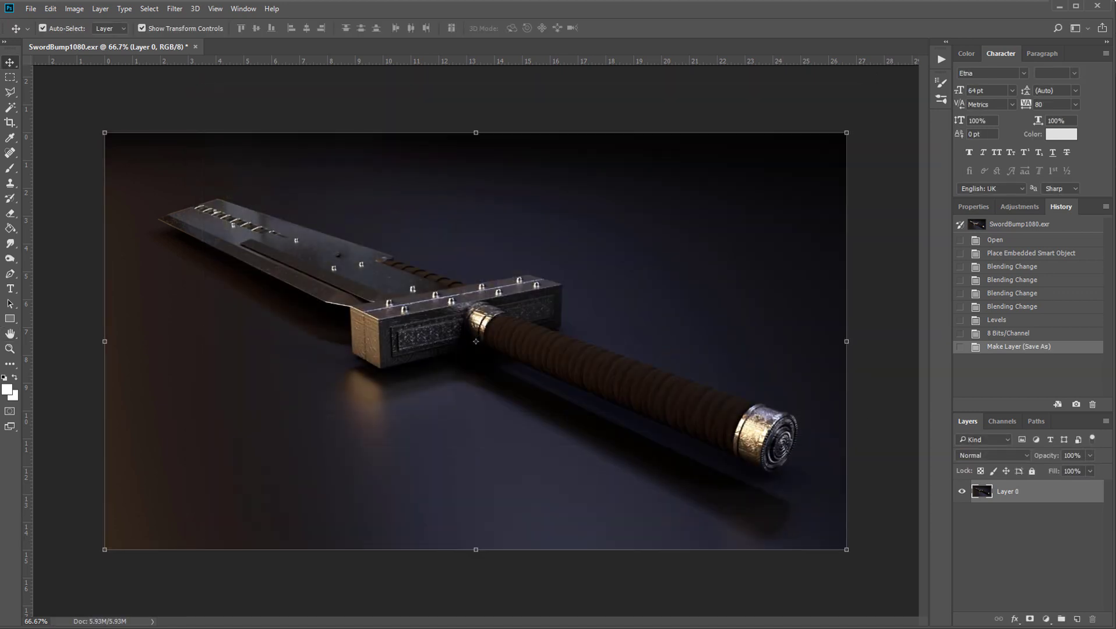